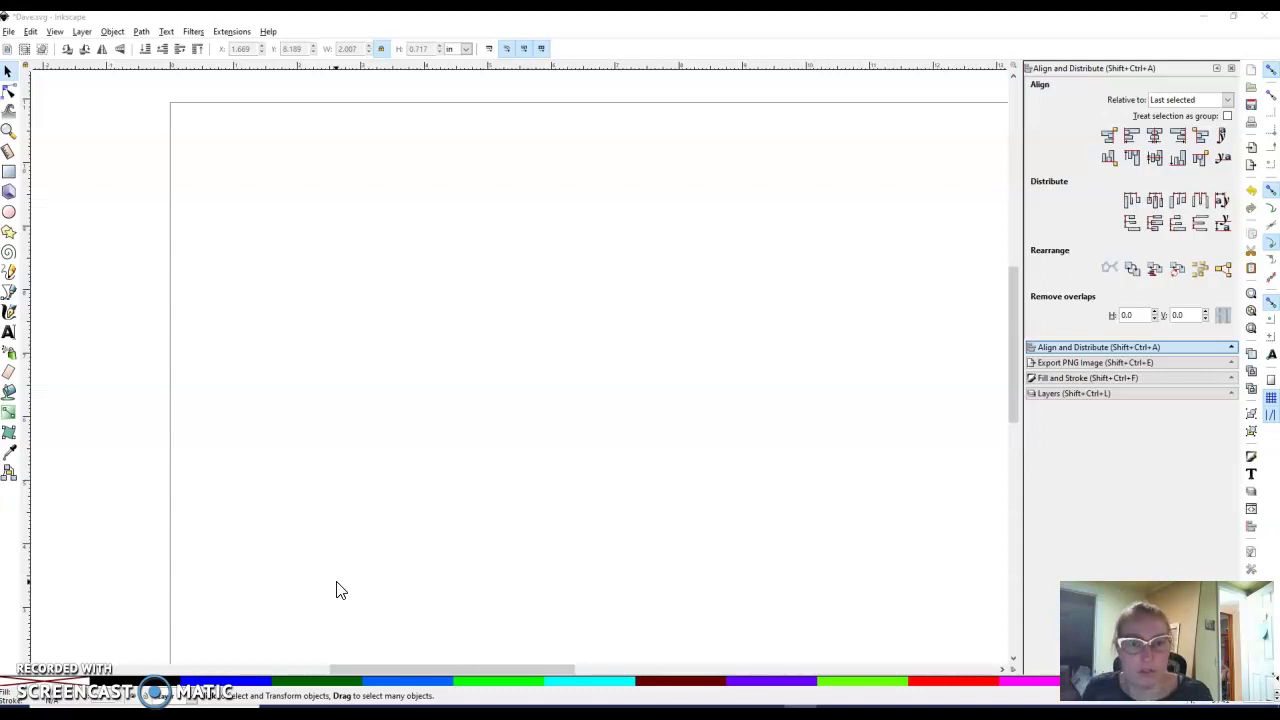
Create a text frame near the upper left of the page containing the word Dave.
{"action": "left_click", "coordinate": [9, 332]}
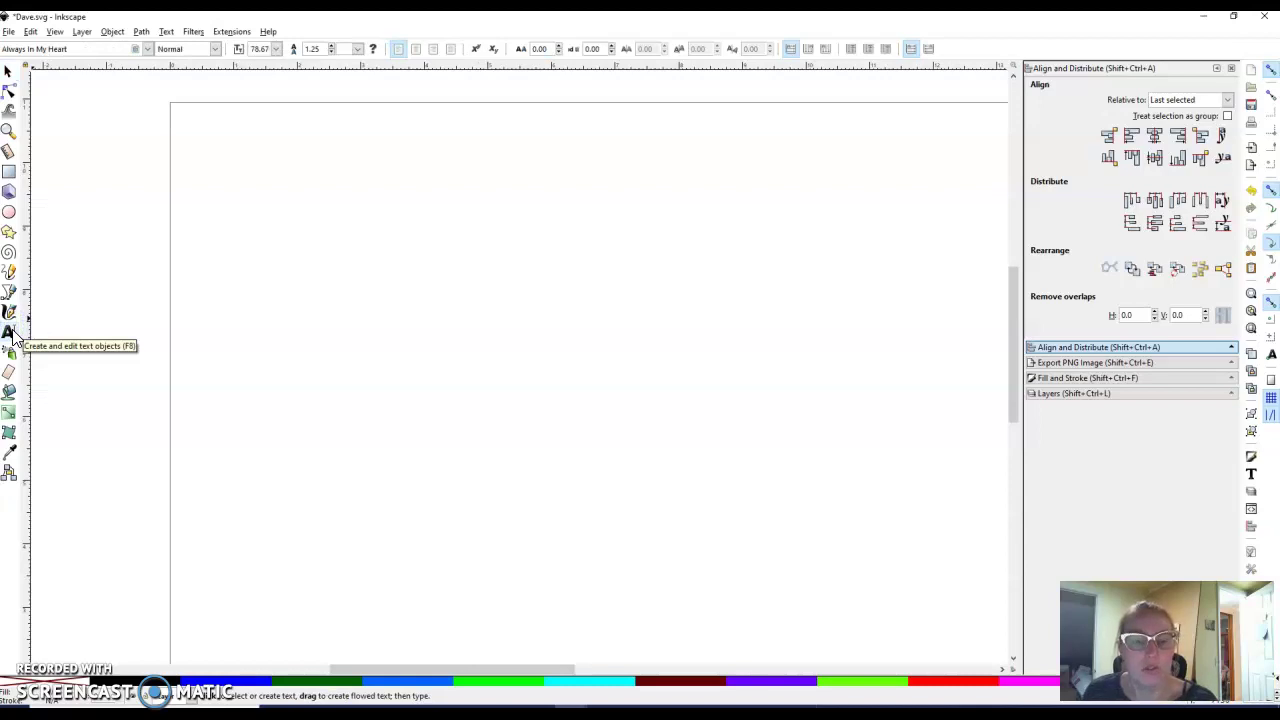
{"action": "left_click", "coordinate": [62, 373]}
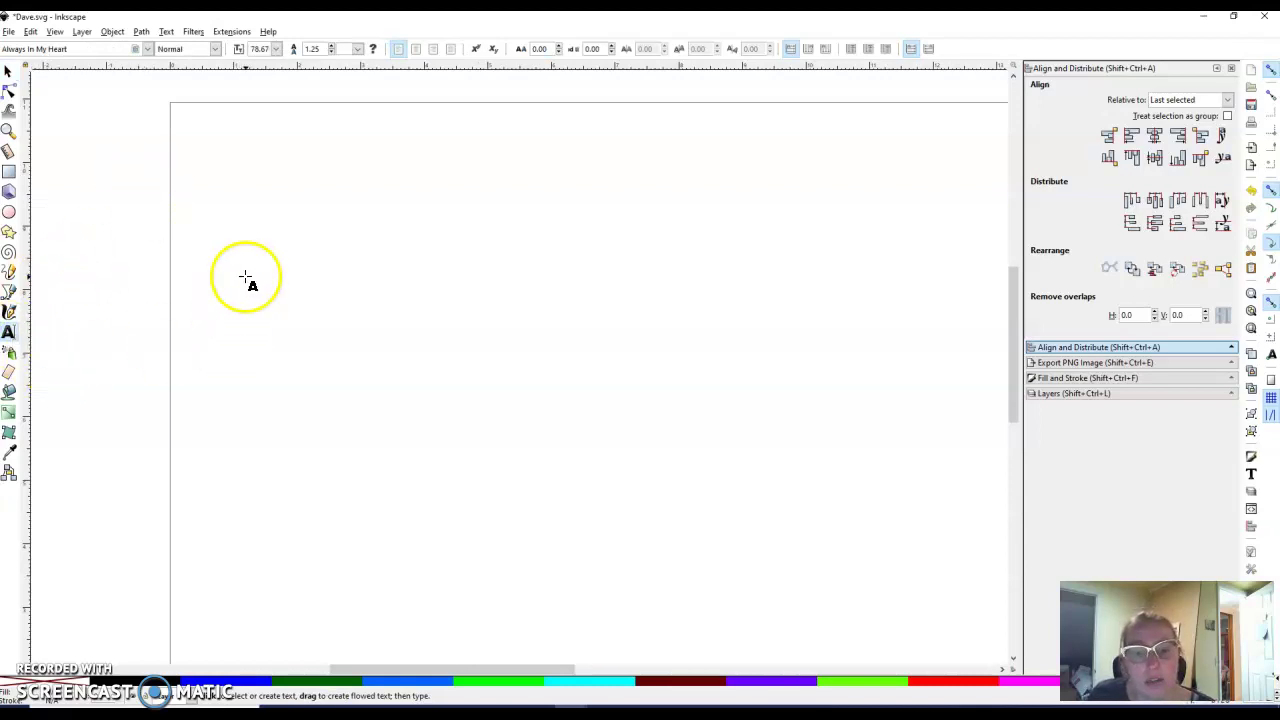
{"action": "left_click_drag", "start_coordinate": [226, 202], "coordinate": [546, 347]}
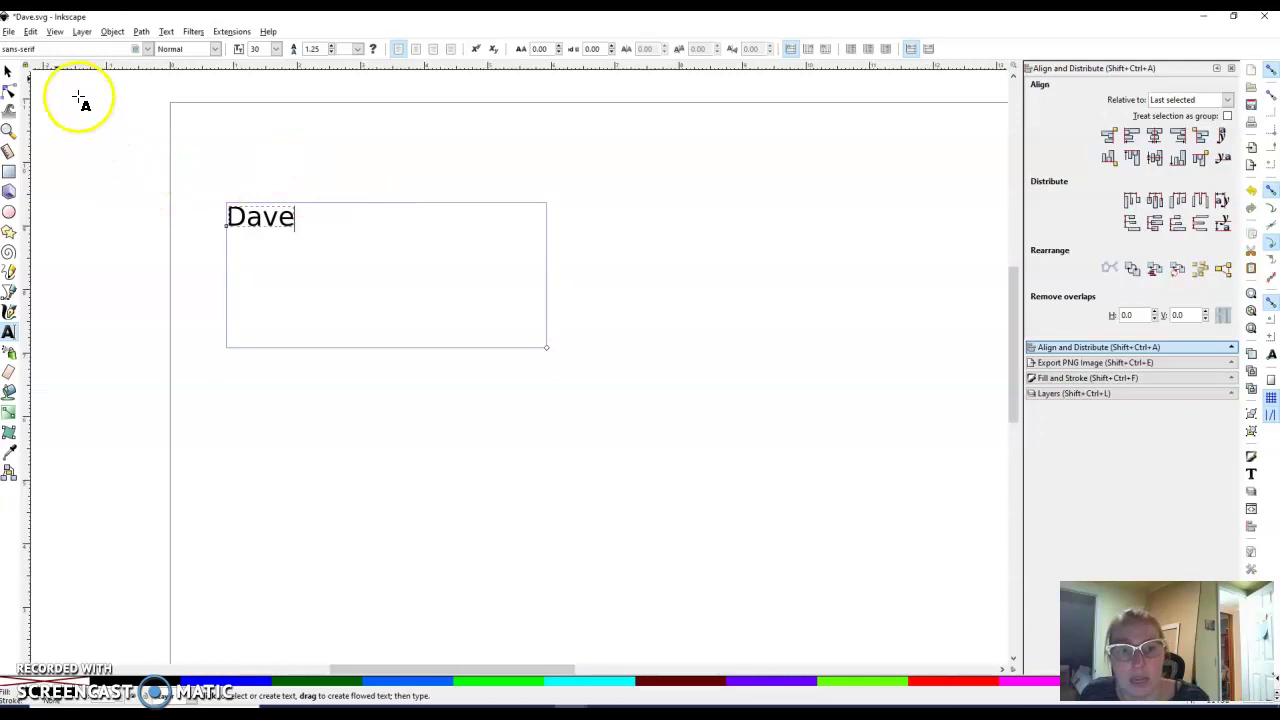
Set the Dave text in the Always In My Heart font.
{"action": "left_click", "coordinate": [8, 72]}
{"action": "double_click", "coordinate": [233, 216]}
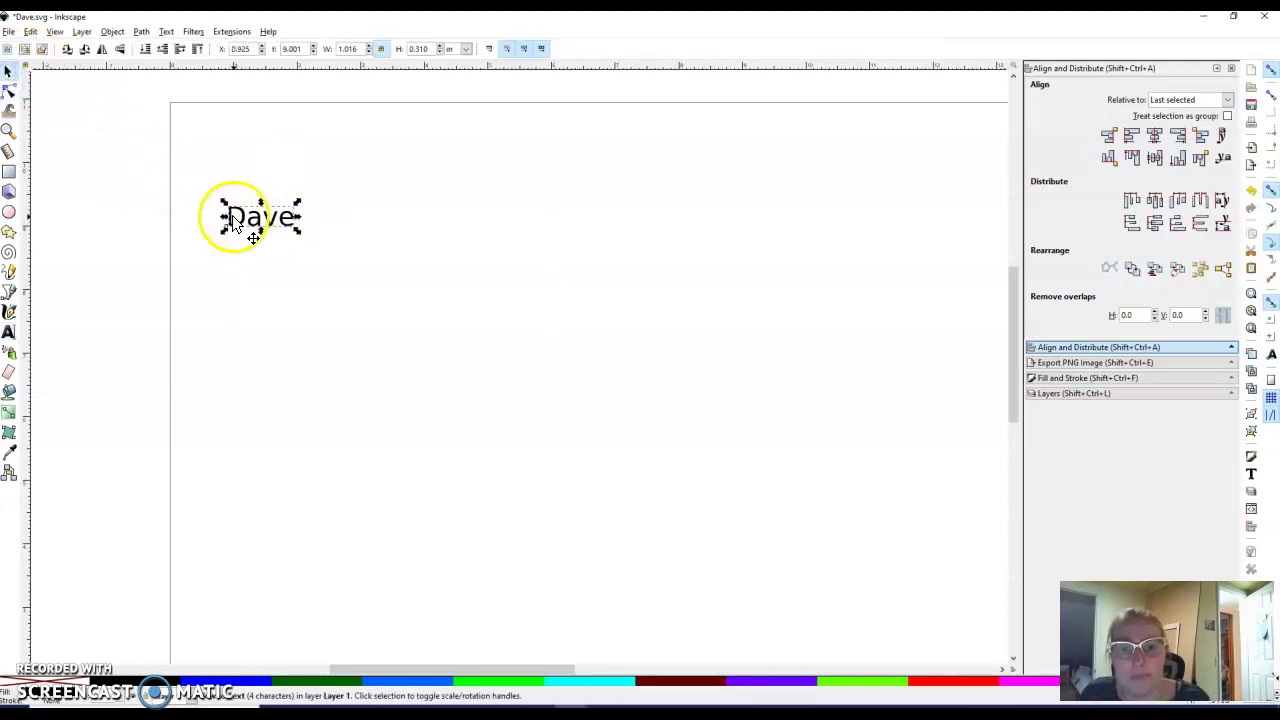
{"action": "left_click_drag", "start_coordinate": [230, 215], "coordinate": [306, 214]}
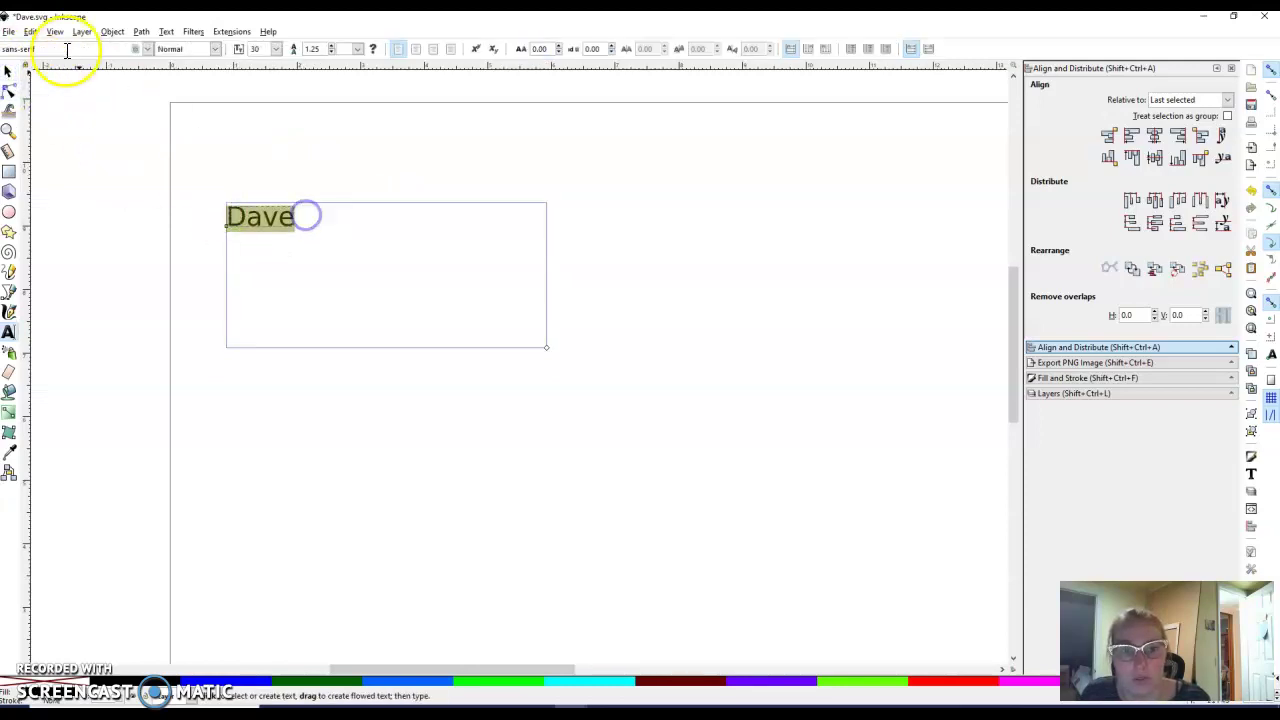
{"action": "left_click", "coordinate": [30, 47]}
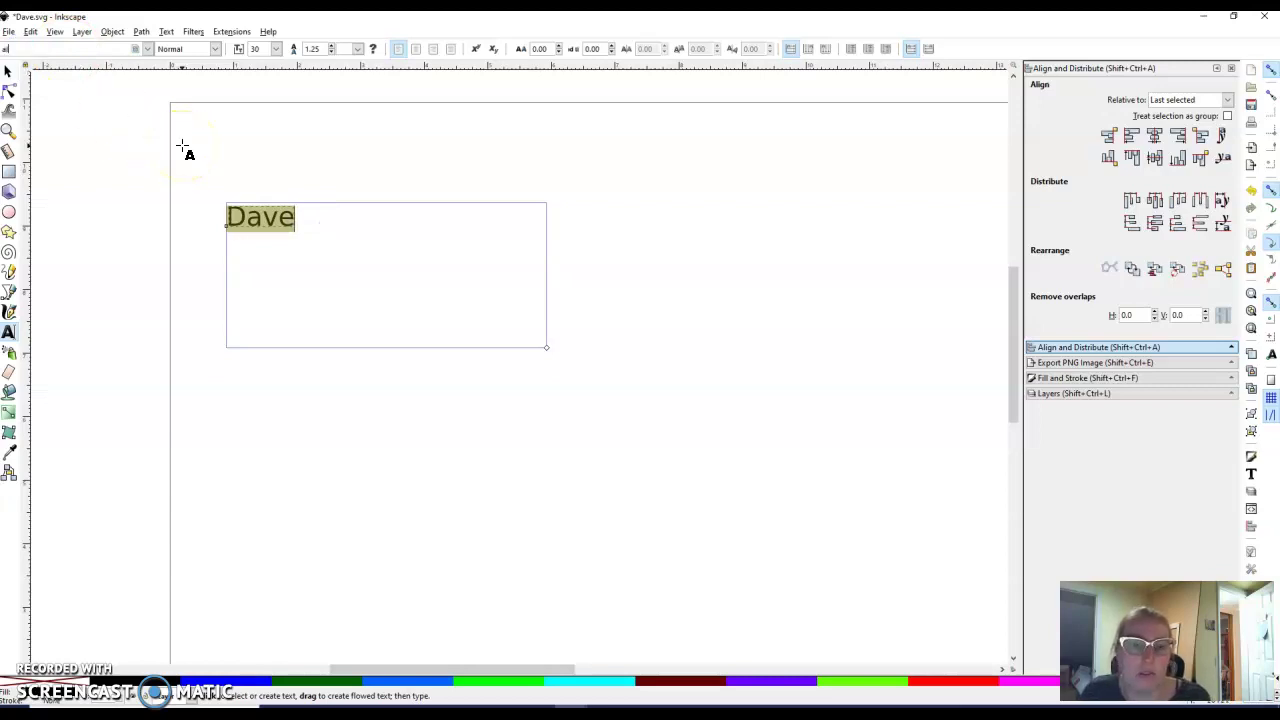
{"action": "type", "text": "alway"}
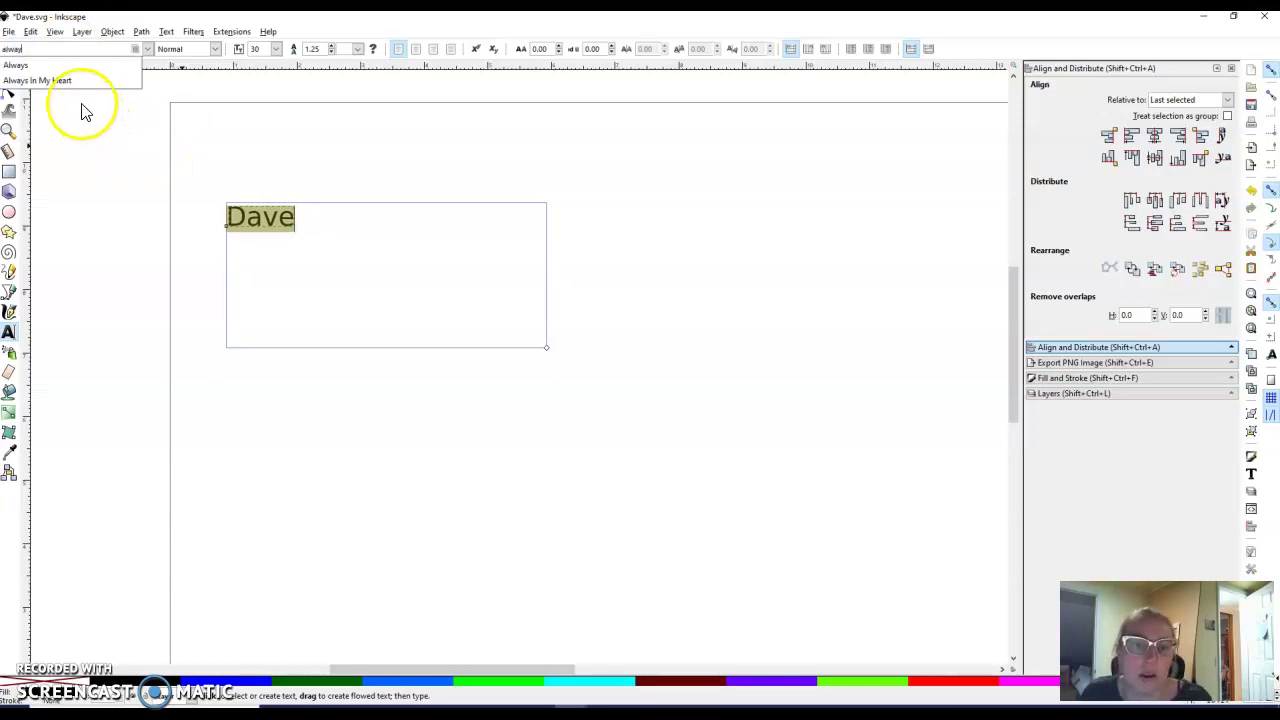
{"action": "left_click", "coordinate": [65, 80]}
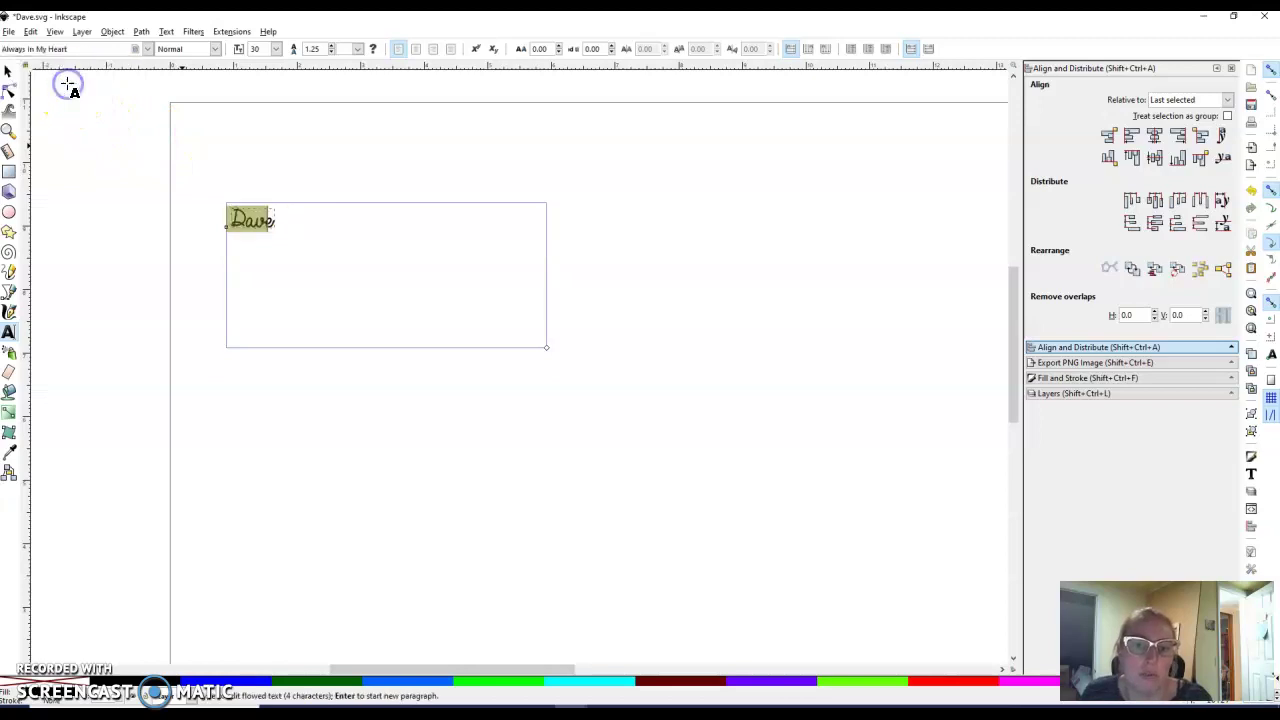
Scale the Dave text up to about twice its original size.
{"action": "left_click", "coordinate": [9, 72]}
{"action": "left_click", "coordinate": [275, 226]}
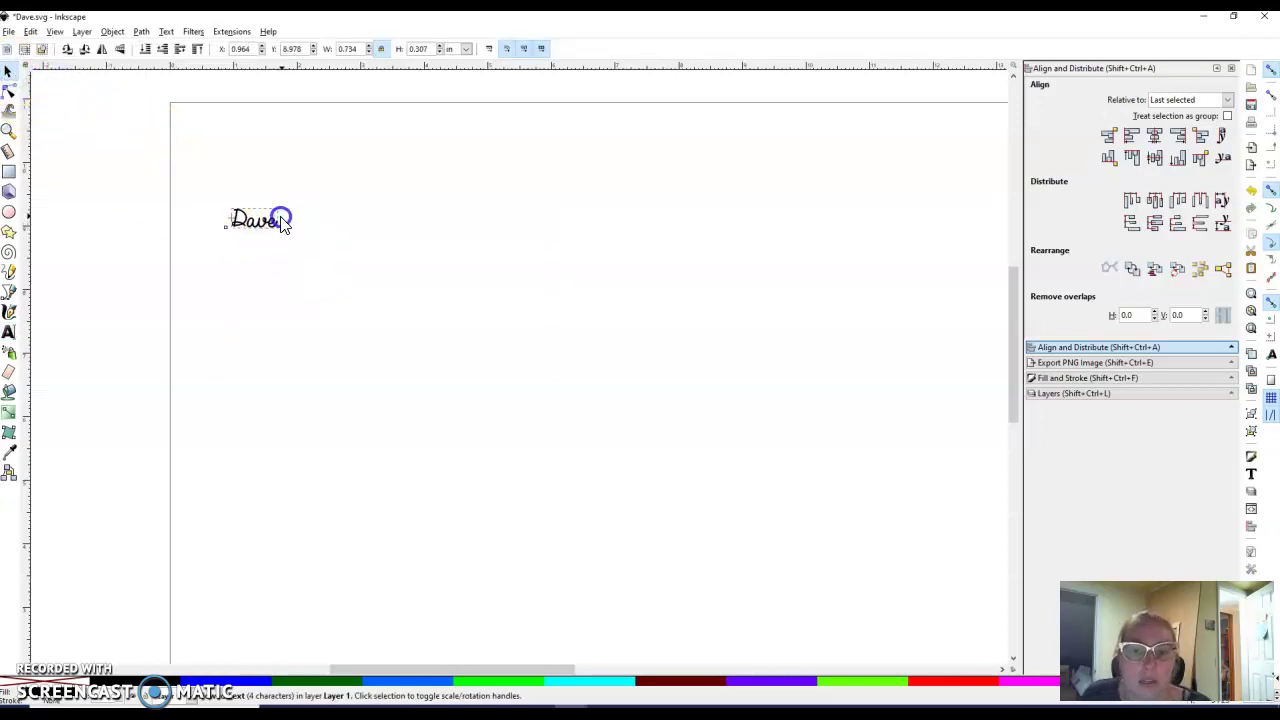
{"action": "left_click_drag", "start_coordinate": [281, 224], "coordinate": [302, 229]}
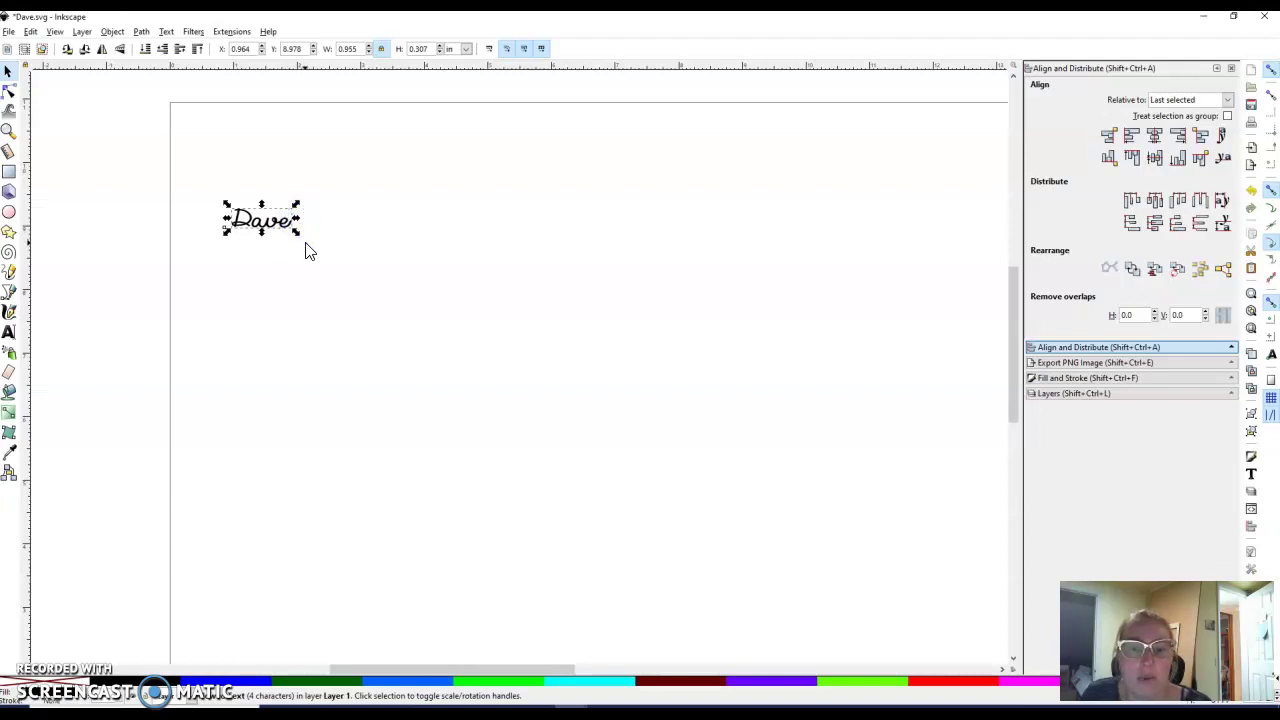
{"action": "left_click", "coordinate": [296, 252]}
{"action": "left_click", "coordinate": [283, 223]}
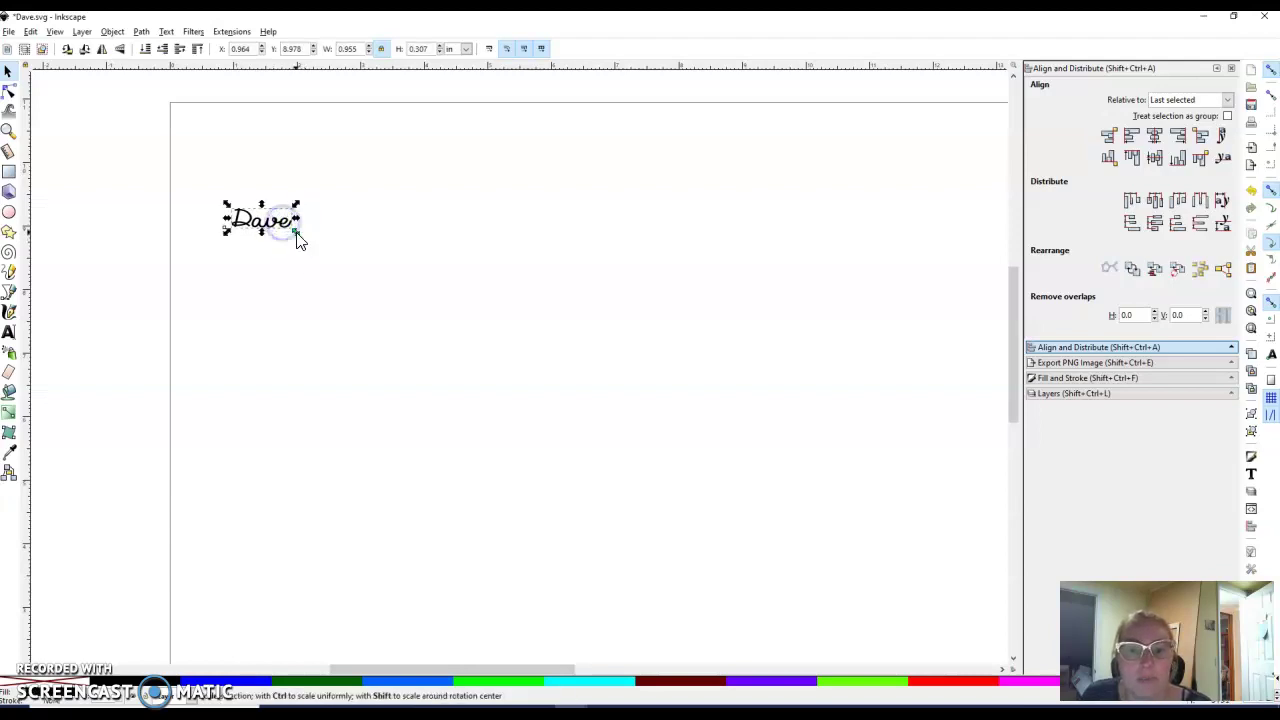
{"action": "left_click_drag", "start_coordinate": [298, 232], "coordinate": [364, 258]}
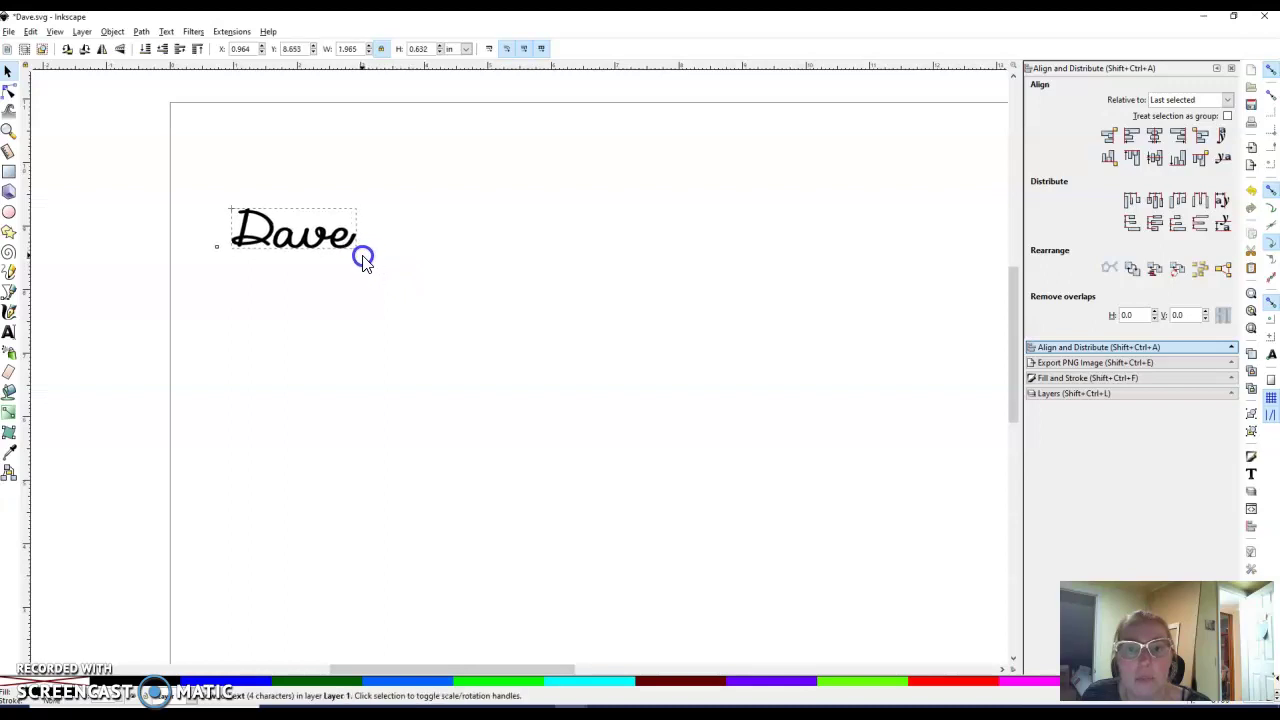
{"action": "scroll", "coordinate": [256, 360], "scroll_direction": "up", "scroll_amount": 1}
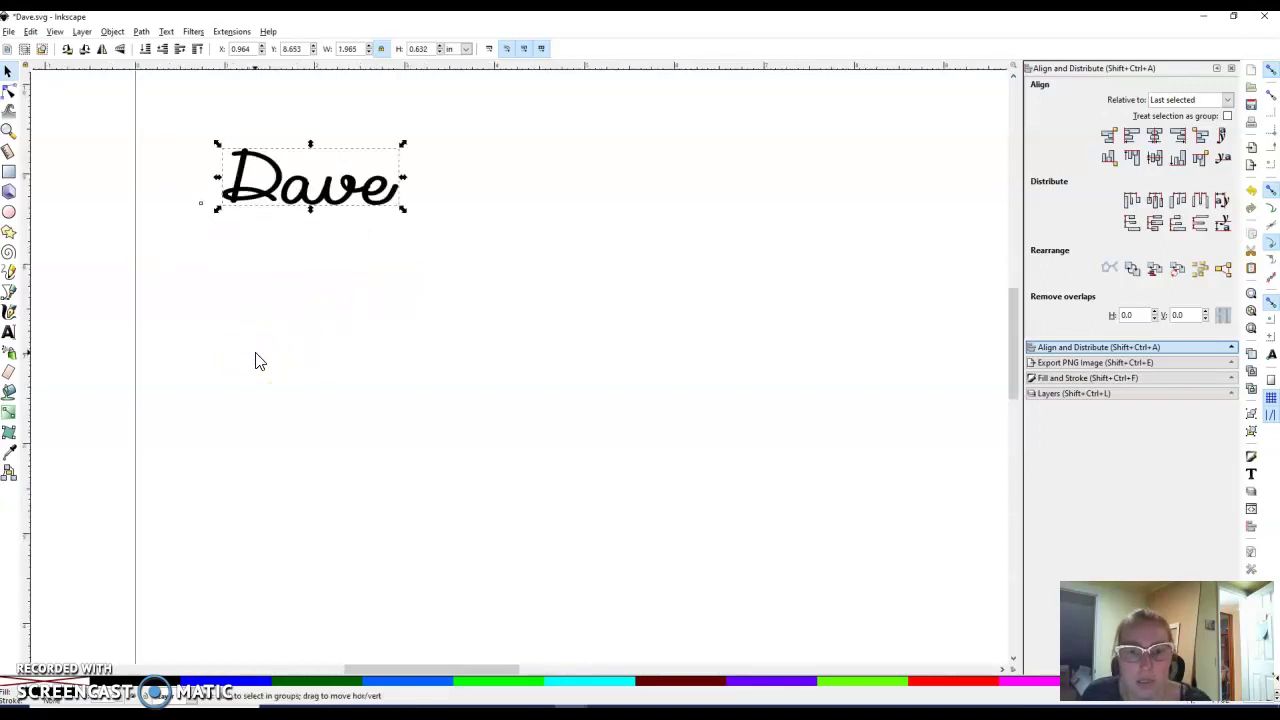
{"action": "scroll", "coordinate": [257, 360], "scroll_direction": "up", "scroll_amount": 2}
Duplicate Dave twice and stack the three copies one below another.
{"action": "left_click", "coordinate": [181, 189]}
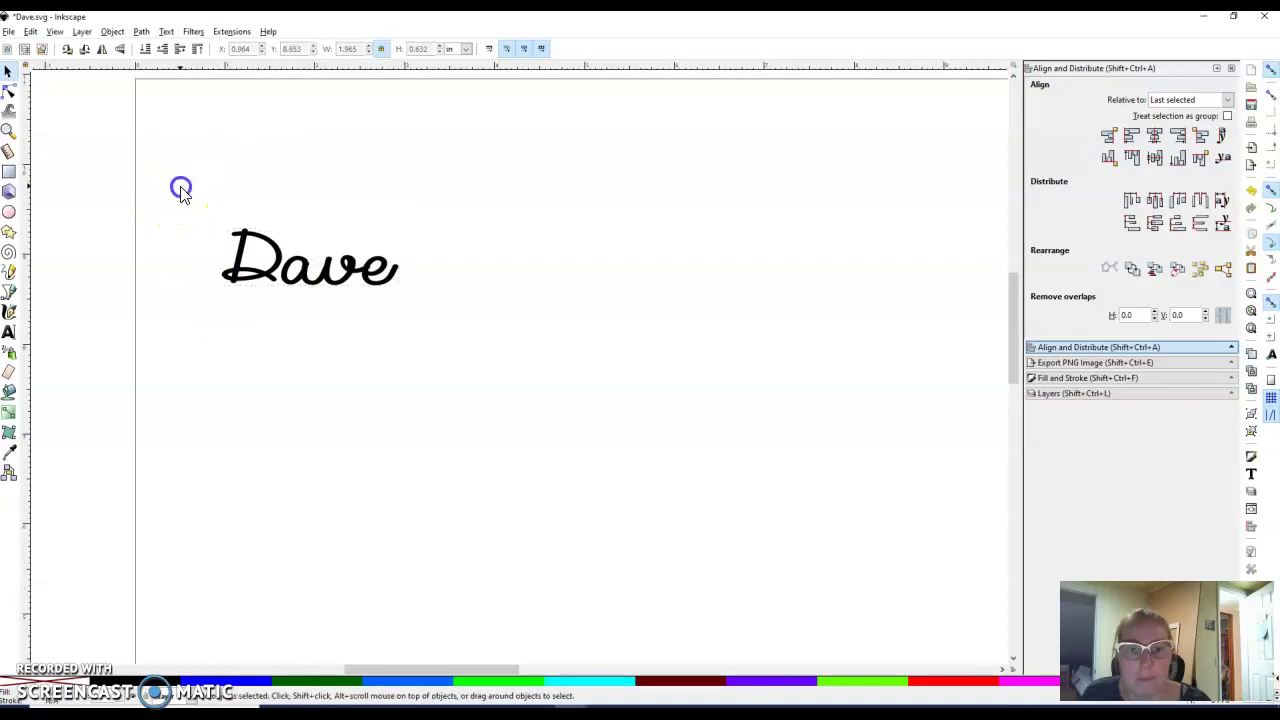
{"action": "left_click", "coordinate": [240, 257]}
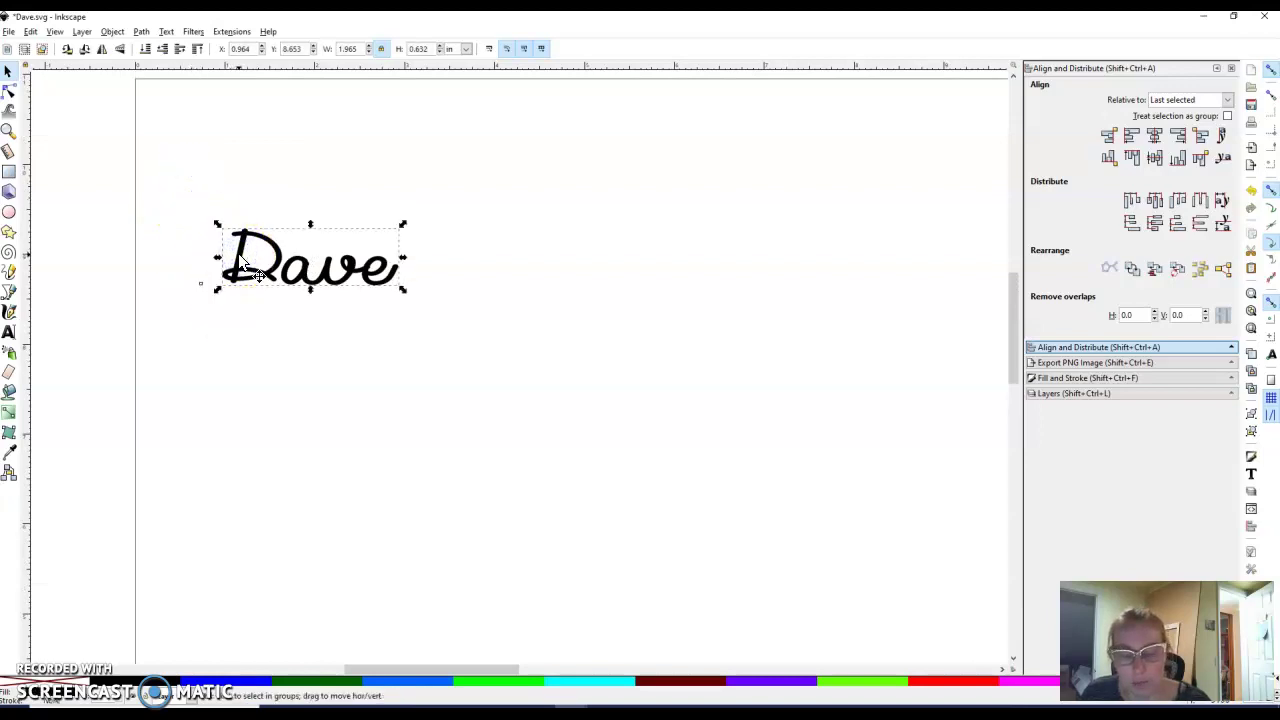
{"action": "key", "text": "ctrl+d"}
{"action": "left_click_drag", "start_coordinate": [240, 257], "coordinate": [229, 459]}
{"action": "key", "text": "ctrl+d"}
{"action": "left_click", "coordinate": [245, 350]}
{"action": "double_click", "coordinate": [240, 353]}
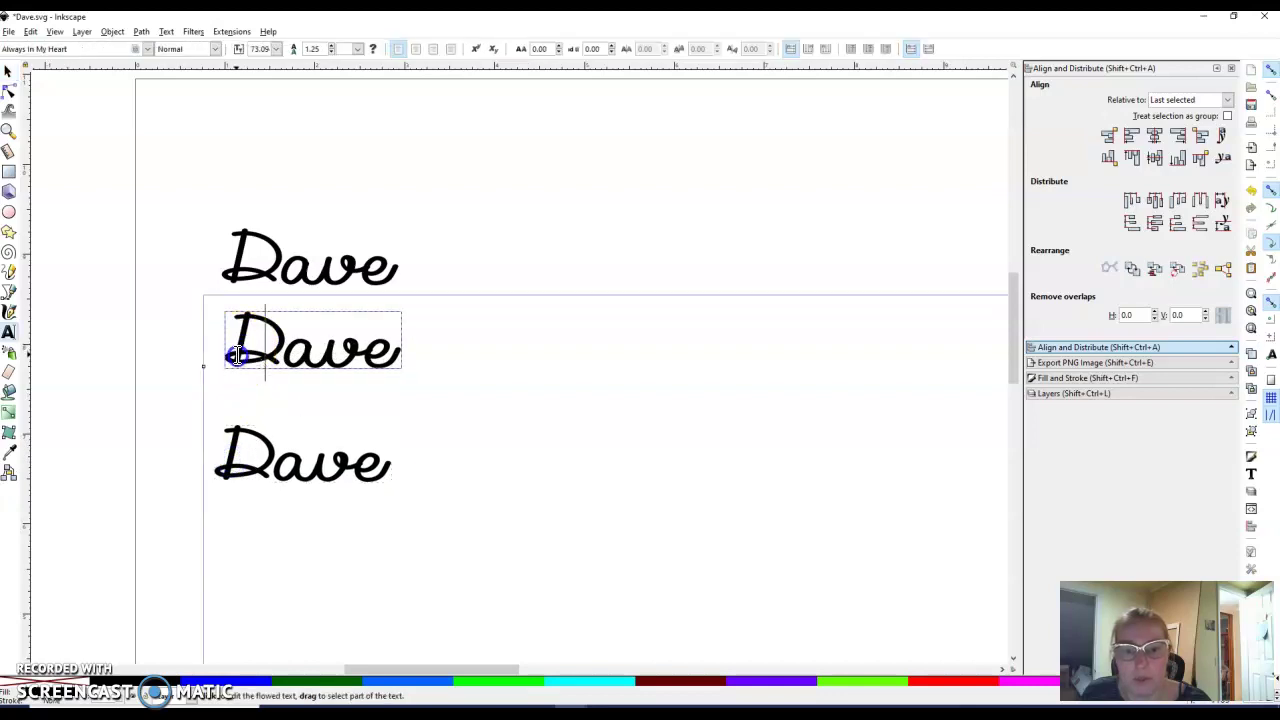
{"action": "left_click", "coordinate": [8, 71]}
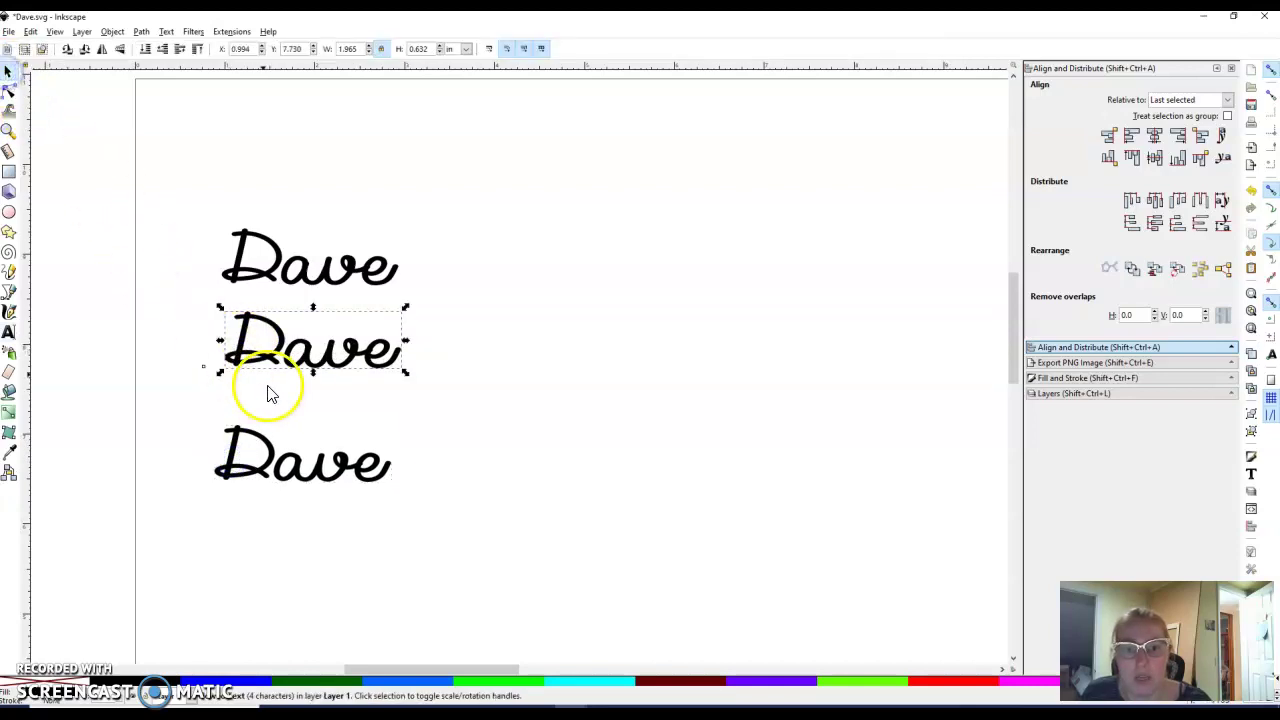
{"action": "left_click_drag", "start_coordinate": [229, 337], "coordinate": [230, 348]}
{"action": "left_click", "coordinate": [212, 437]}
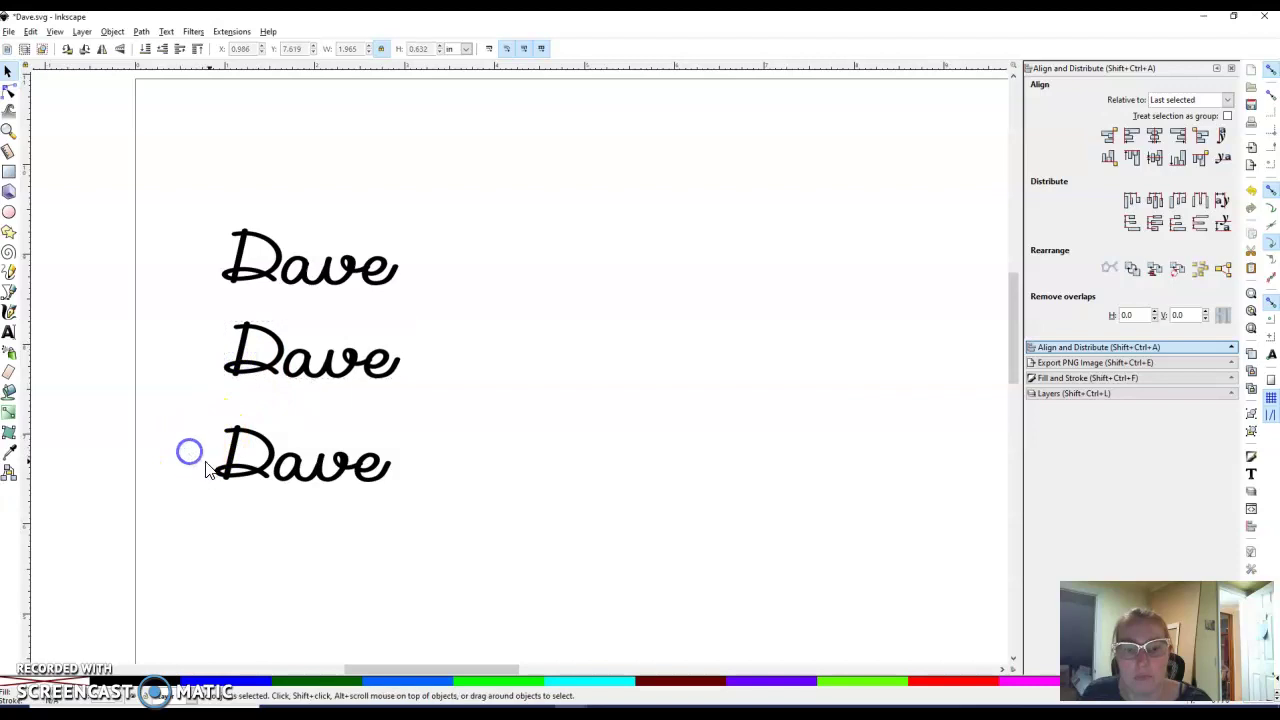
{"action": "left_click", "coordinate": [246, 470]}
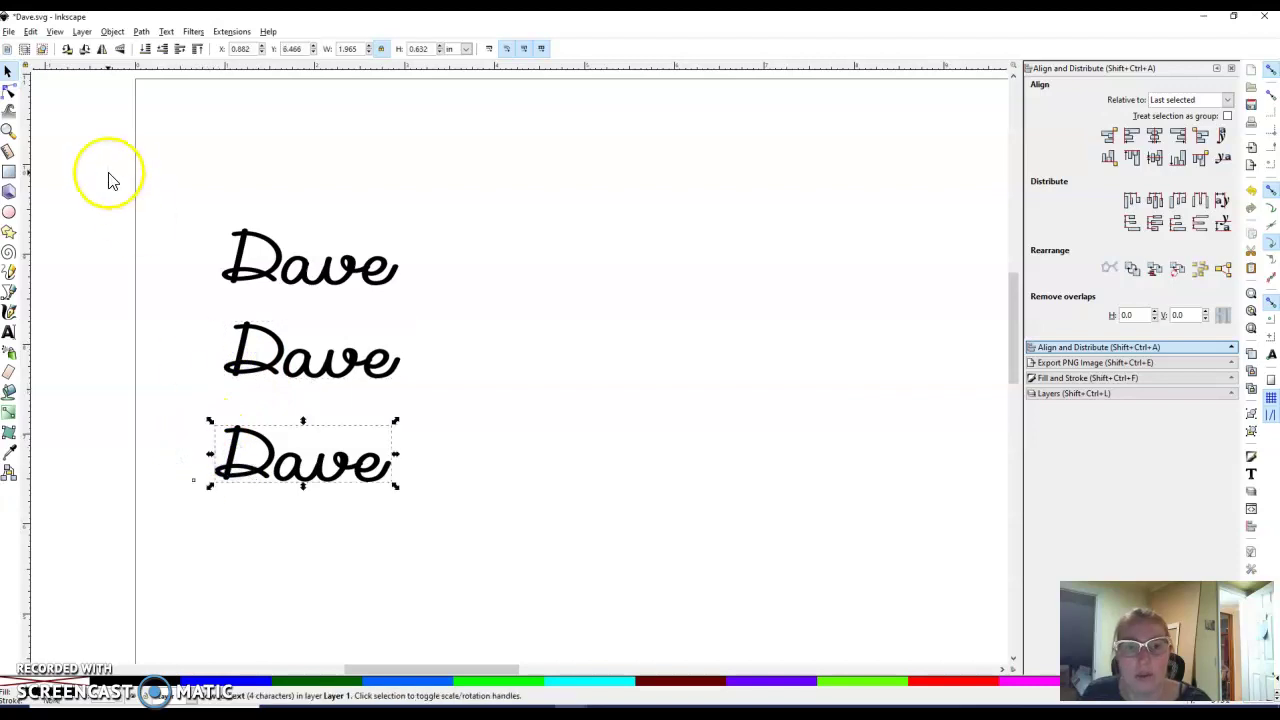
Outset the bottom Dave repeatedly into a thick rounded blob.
{"action": "left_click", "coordinate": [141, 31]}
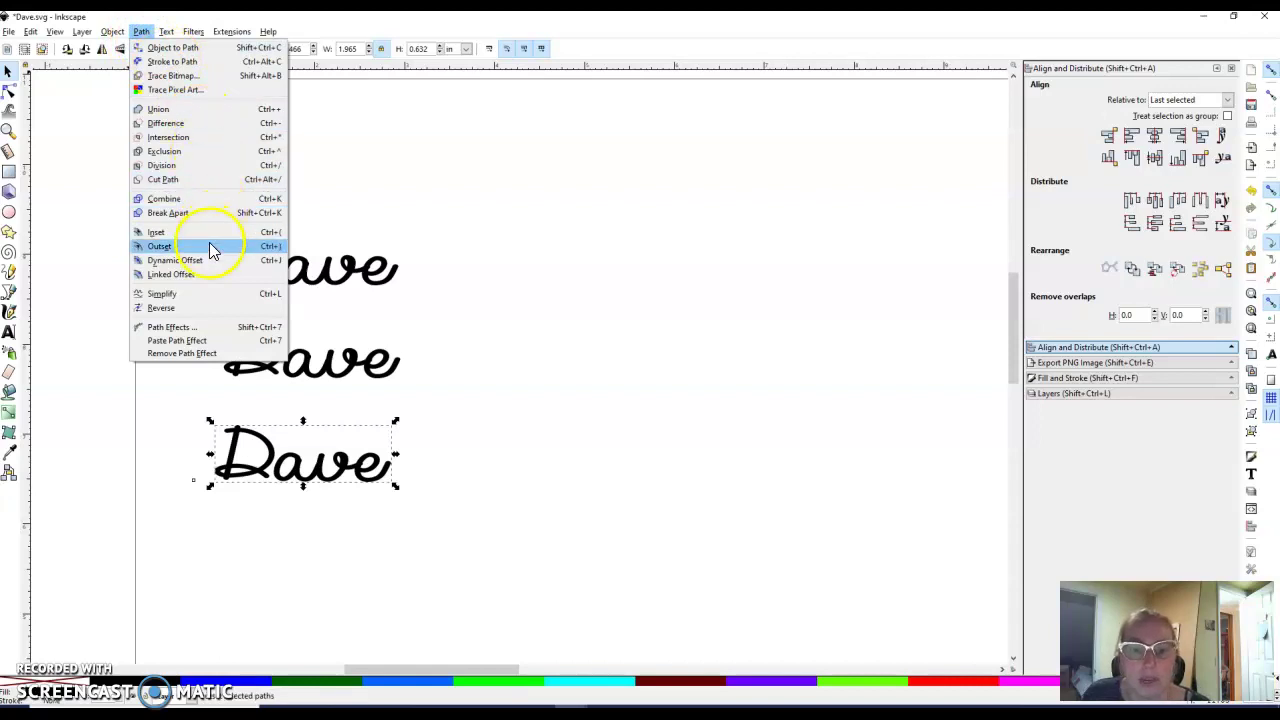
{"action": "left_click", "coordinate": [210, 249]}
{"action": "left_click", "coordinate": [141, 31]}
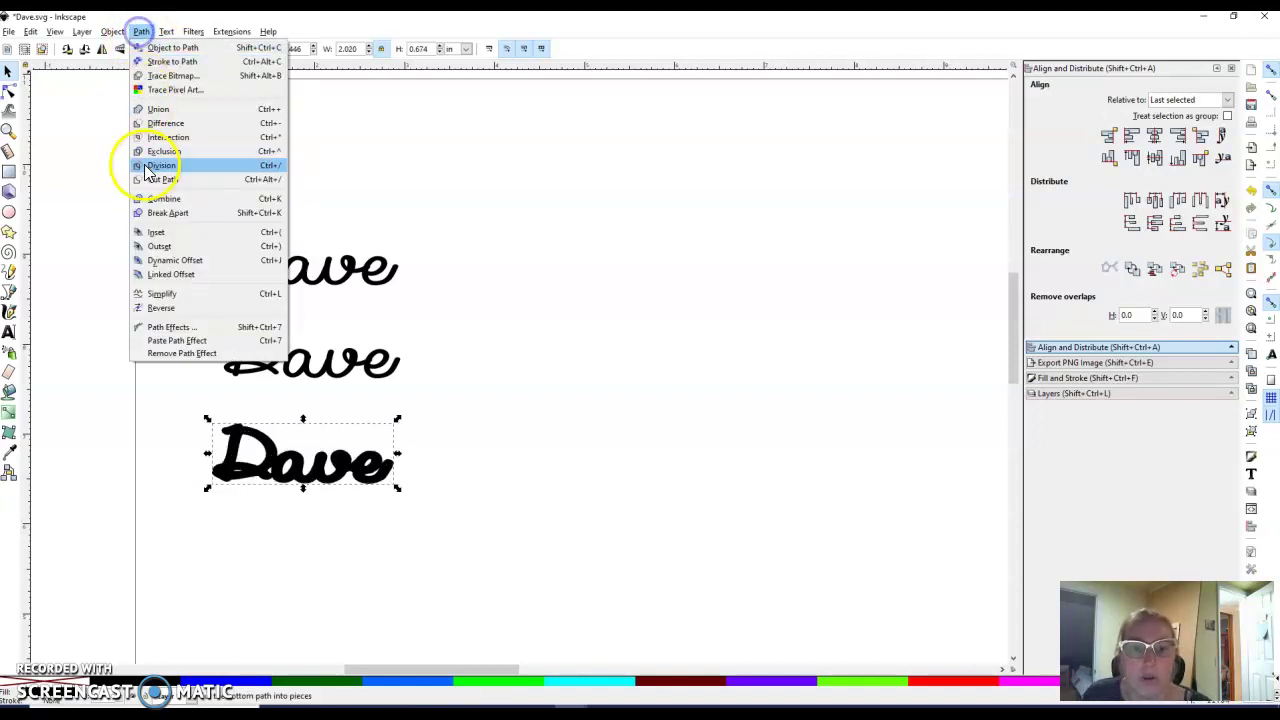
{"action": "left_click", "coordinate": [157, 247]}
{"action": "left_click", "coordinate": [143, 32]}
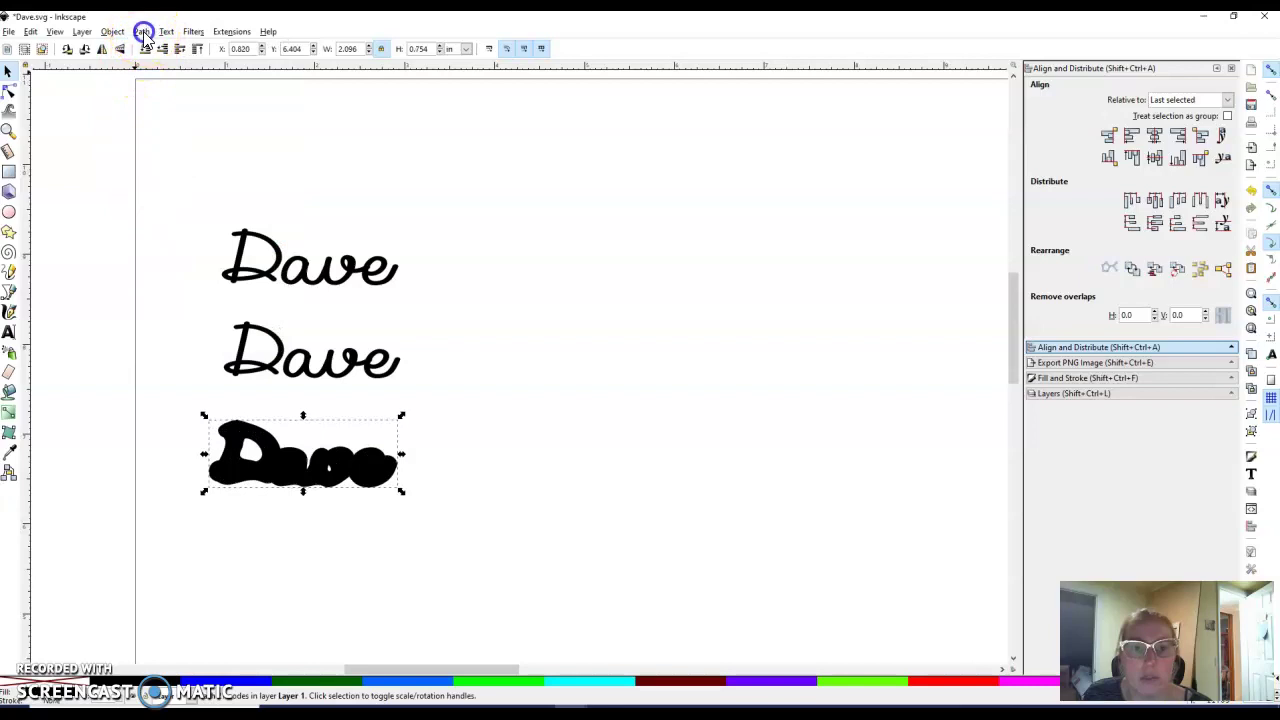
{"action": "left_click", "coordinate": [169, 250]}
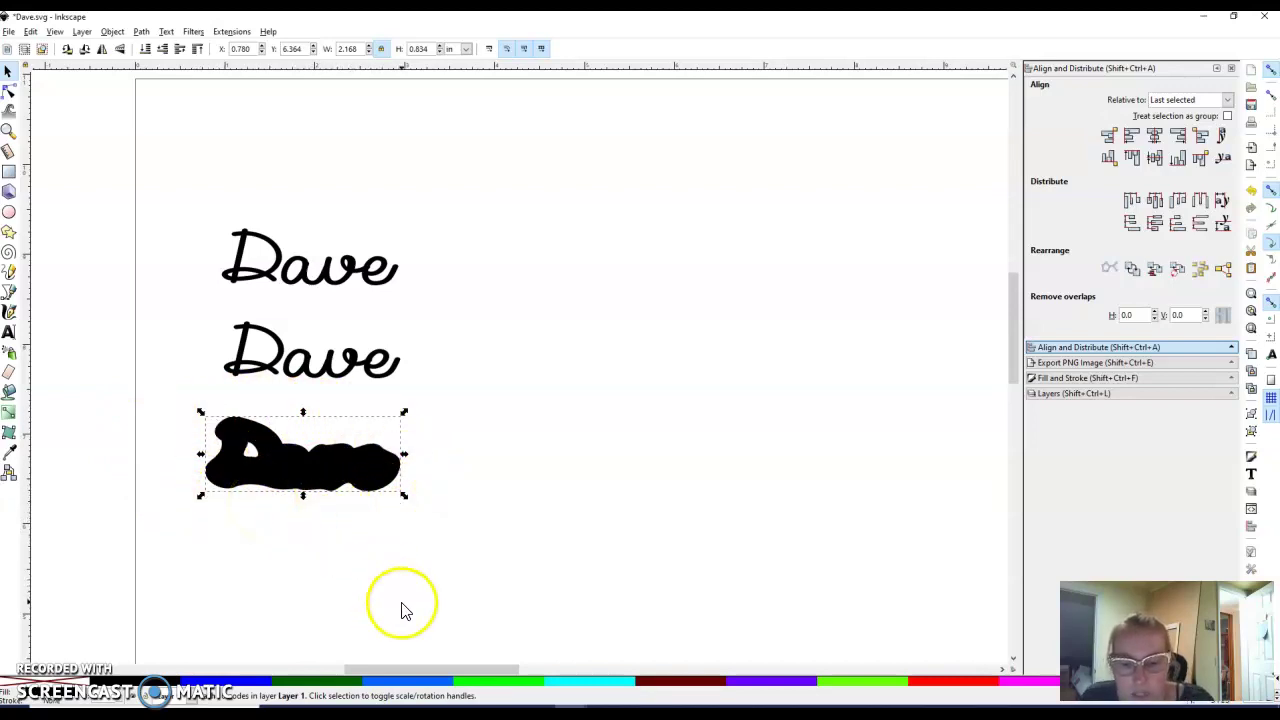
Give the blob a bright green outline and no fill.
{"action": "left_click", "coordinate": [490, 688], "text": "shift"}
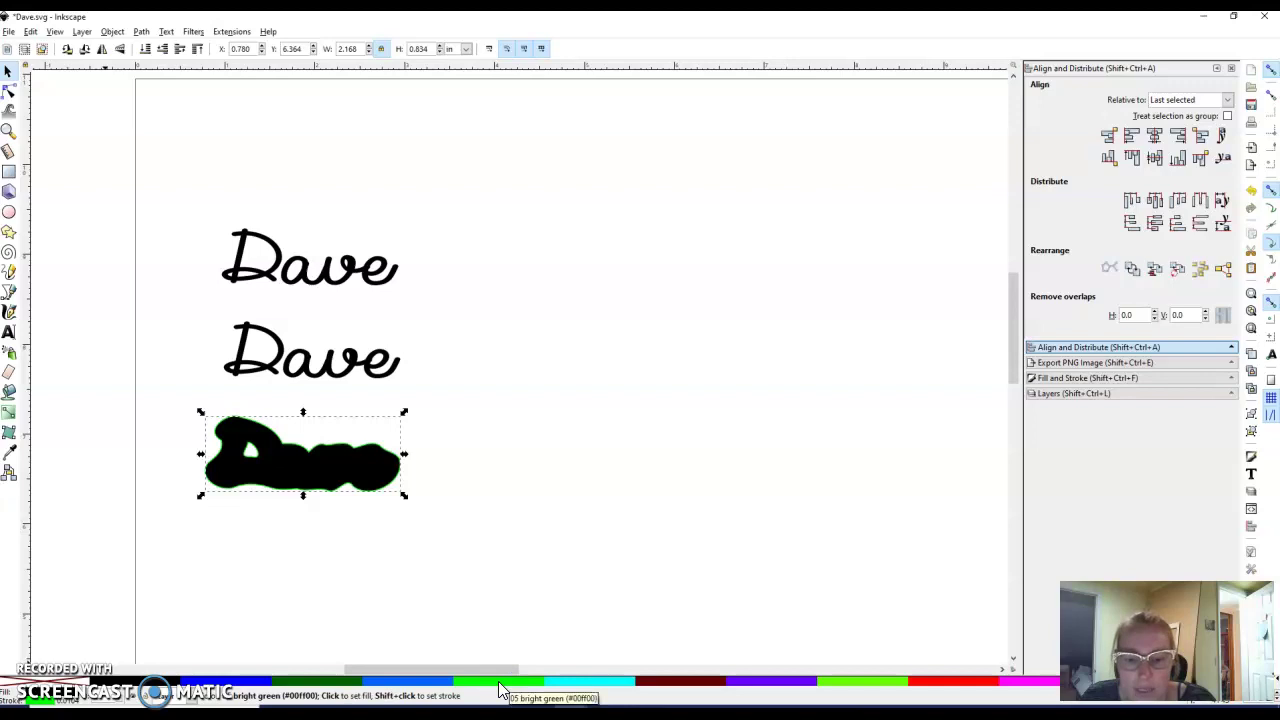
{"action": "left_click", "coordinate": [407, 684]}
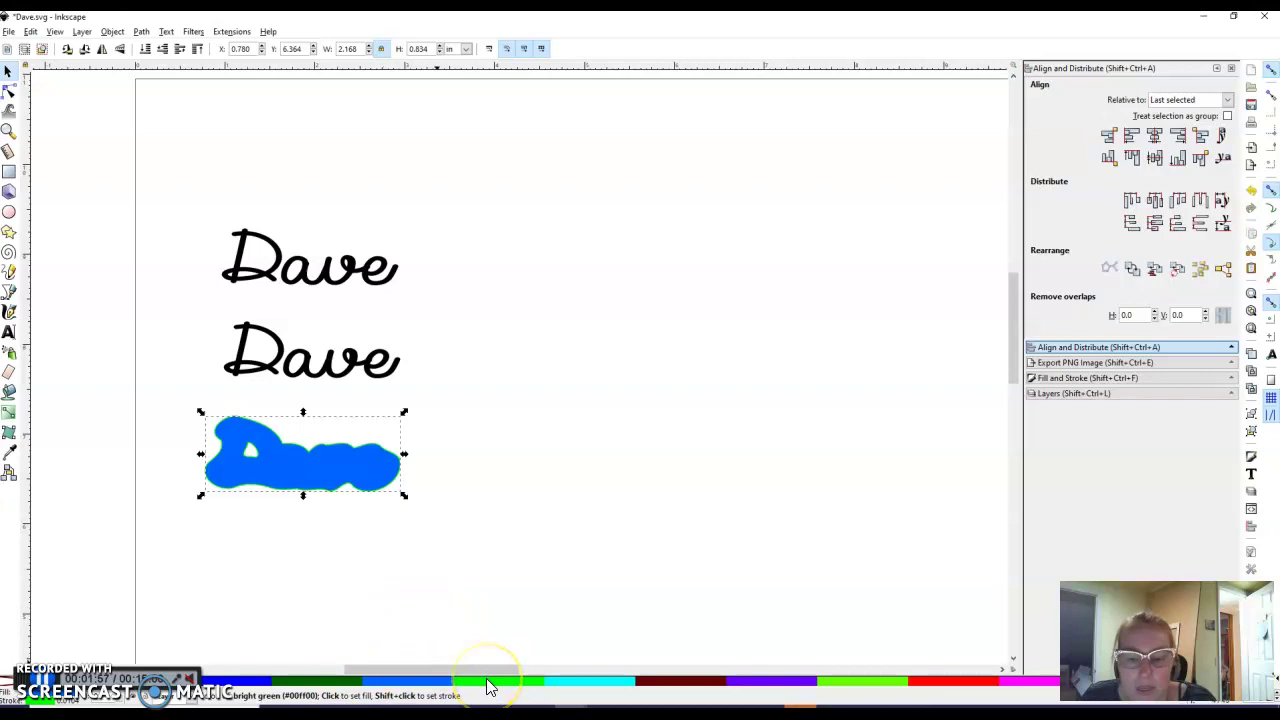
{"action": "left_click", "coordinate": [8, 687]}
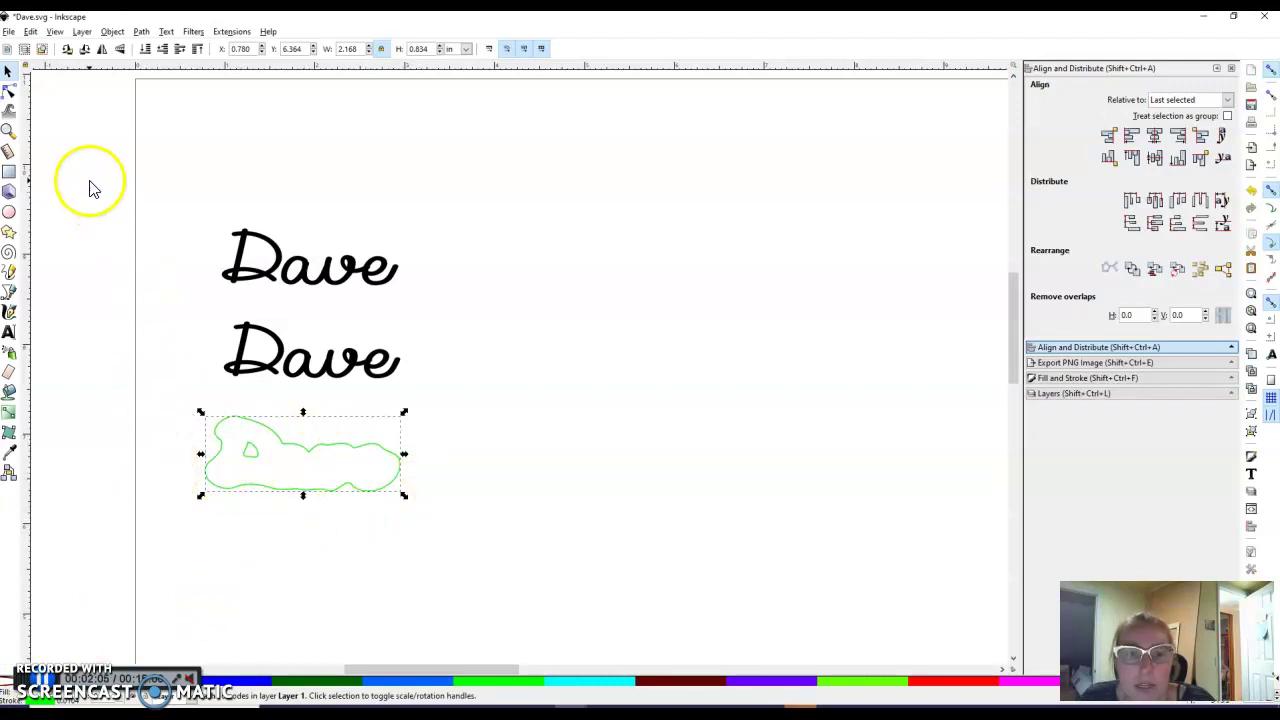
Switch the display to Outline mode with the green blob selected.
{"action": "left_click", "coordinate": [10, 91]}
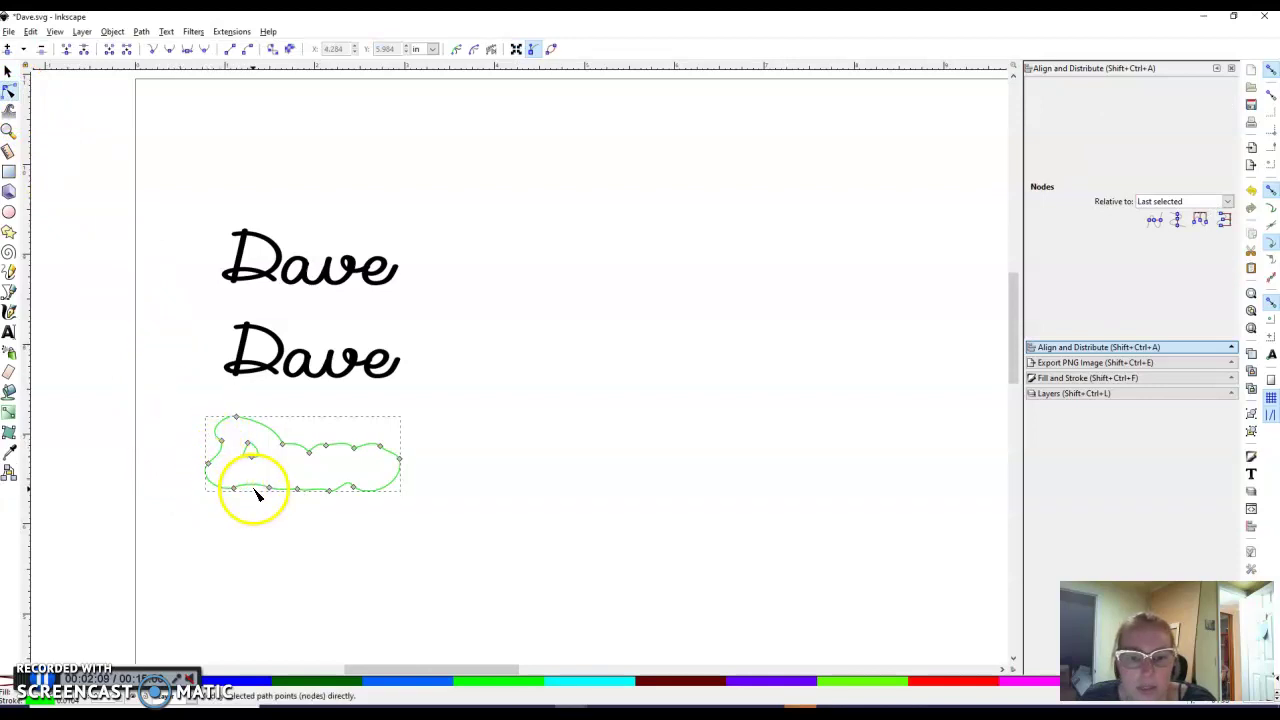
{"action": "left_click", "coordinate": [8, 74]}
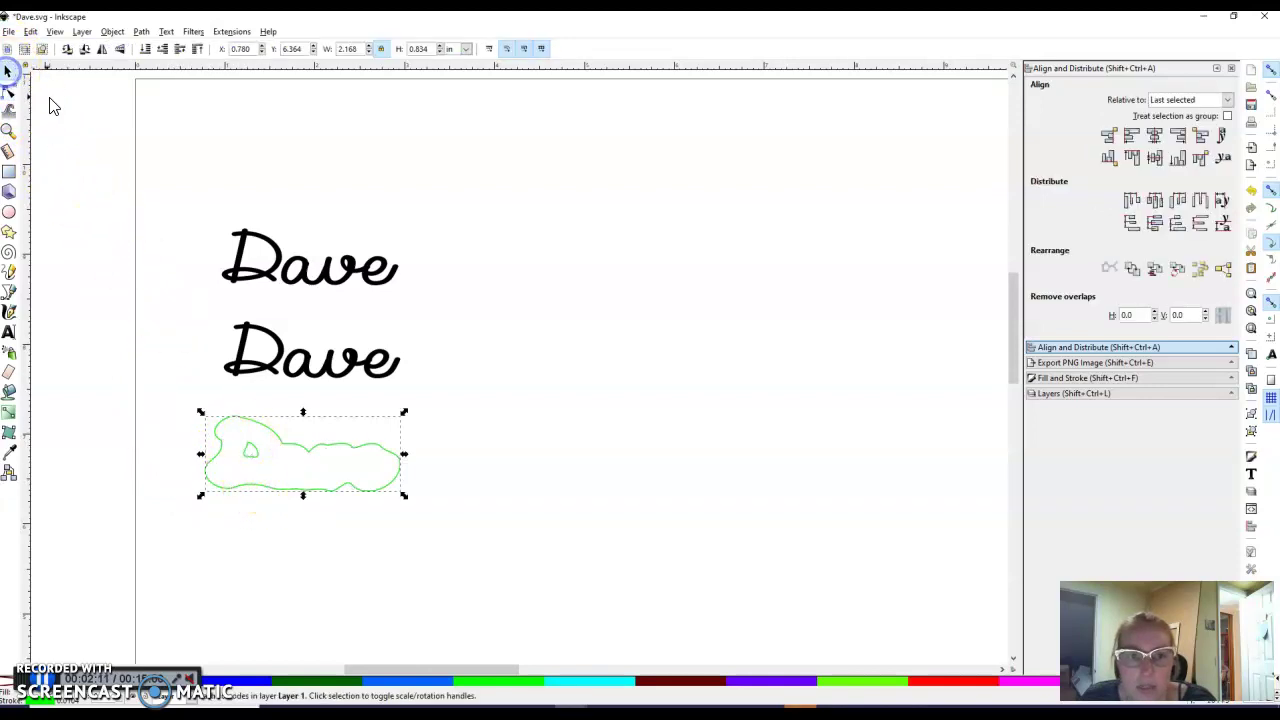
{"action": "left_click", "coordinate": [52, 103]}
{"action": "left_click", "coordinate": [8, 91]}
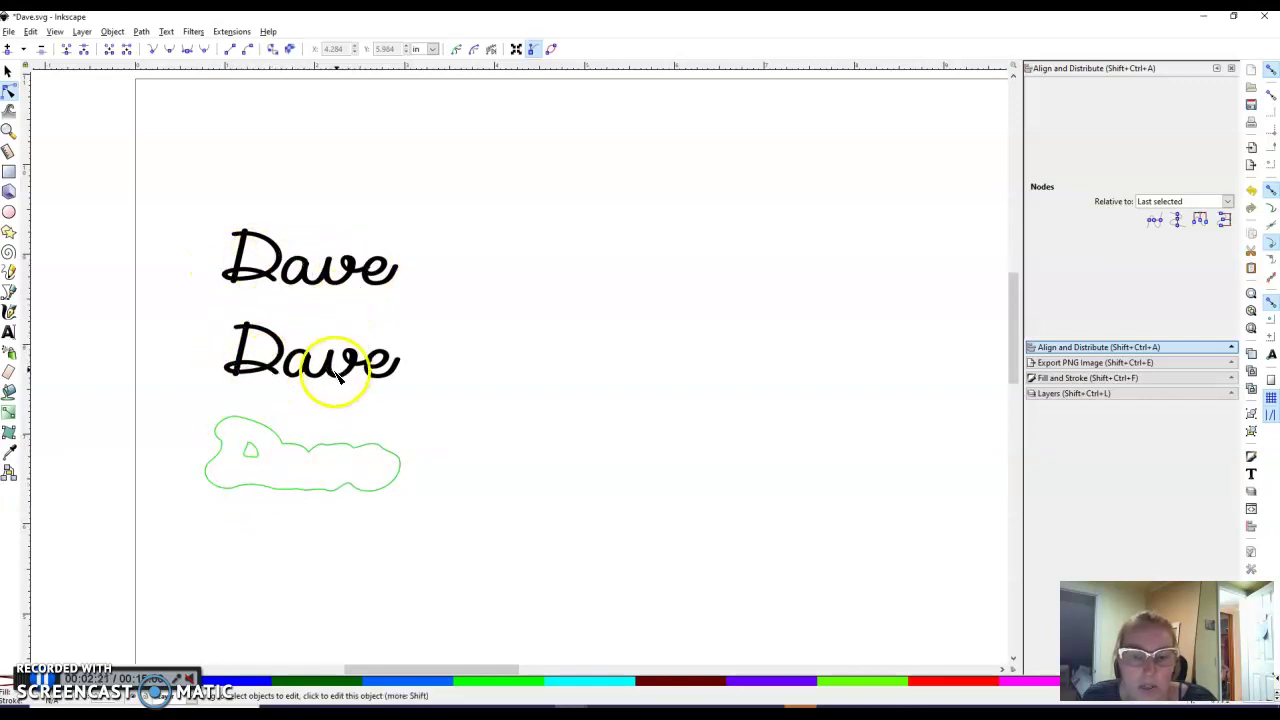
{"action": "left_click", "coordinate": [10, 78]}
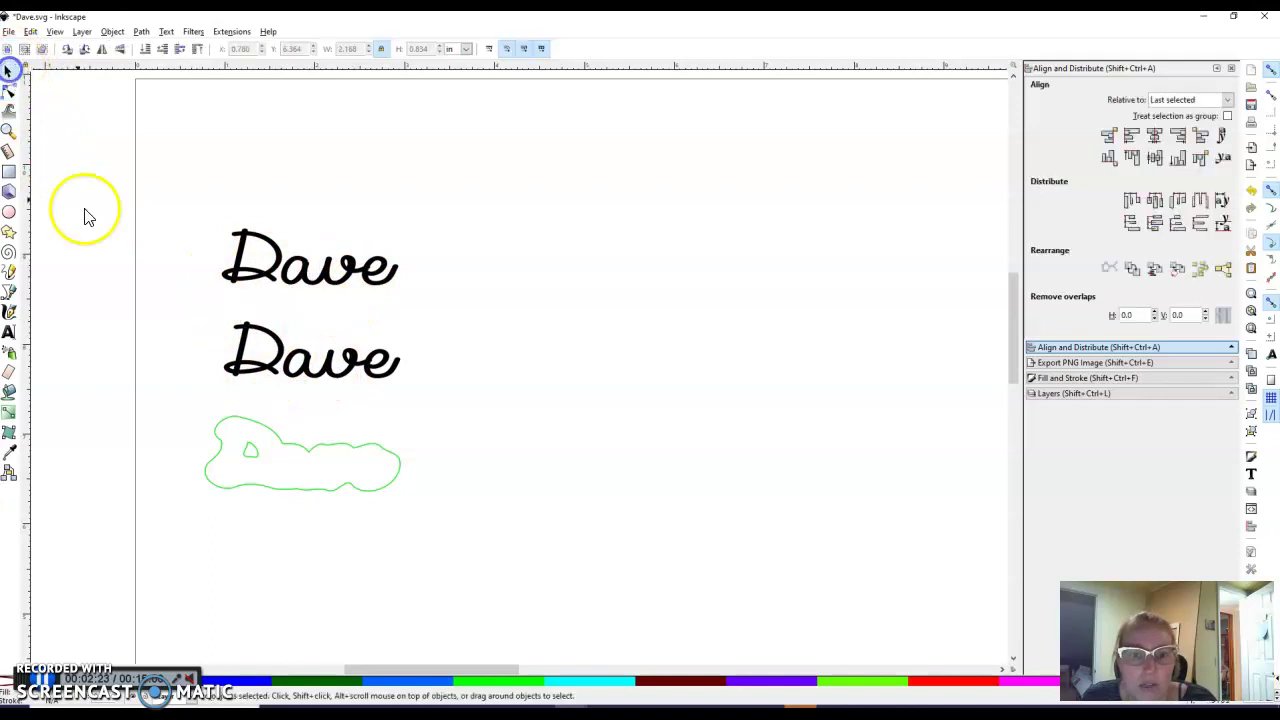
{"action": "left_click", "coordinate": [247, 458]}
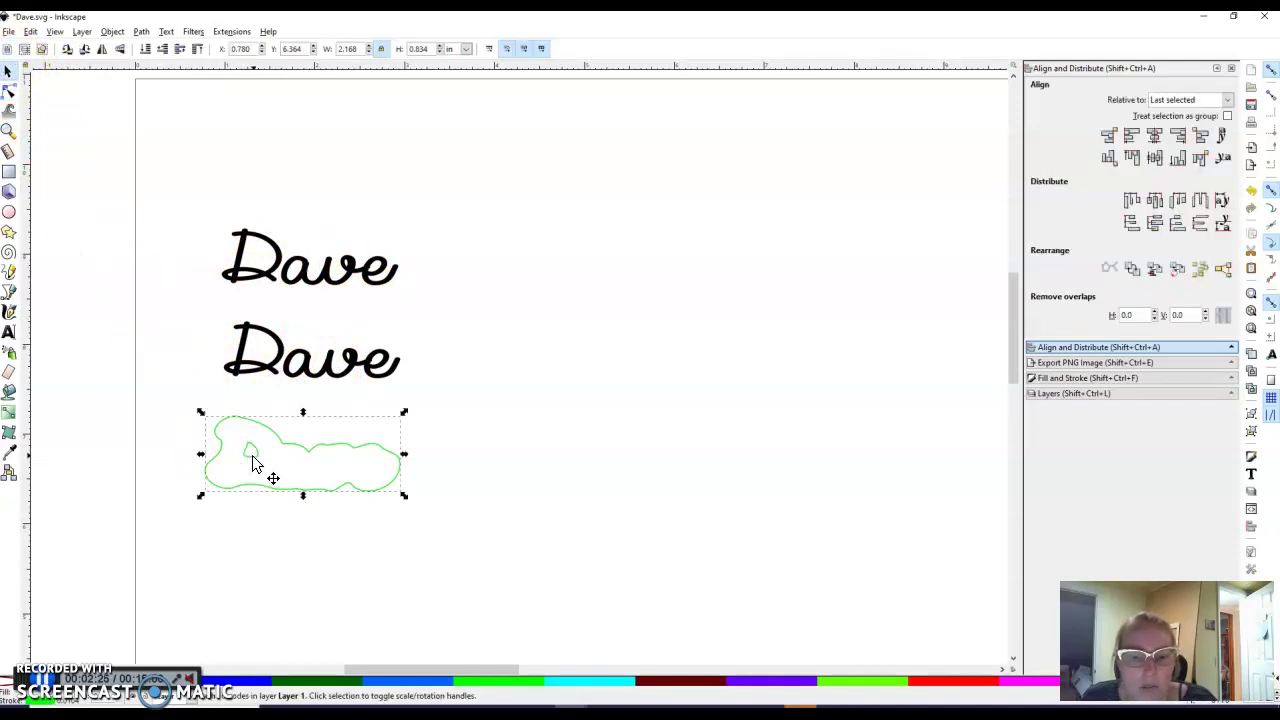
{"action": "left_click", "coordinate": [54, 32]}
{"action": "mouse_move", "coordinate": [195, 59]}
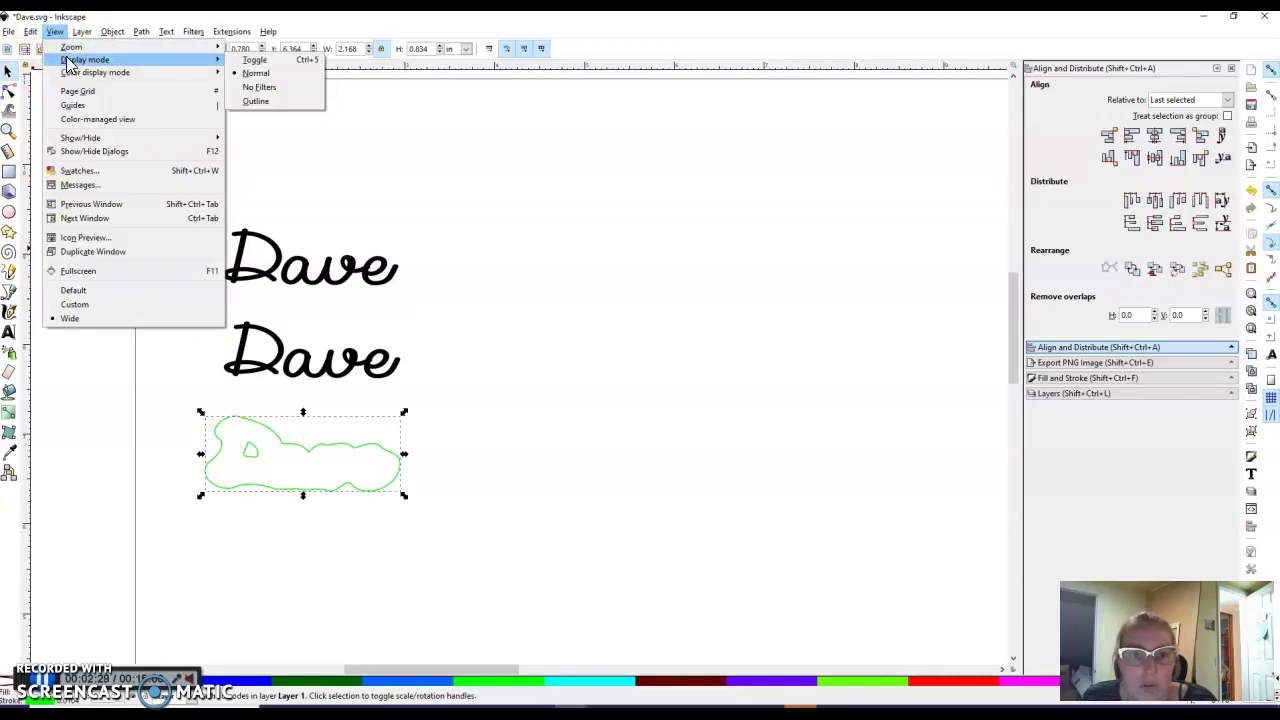
{"action": "left_click", "coordinate": [255, 101]}
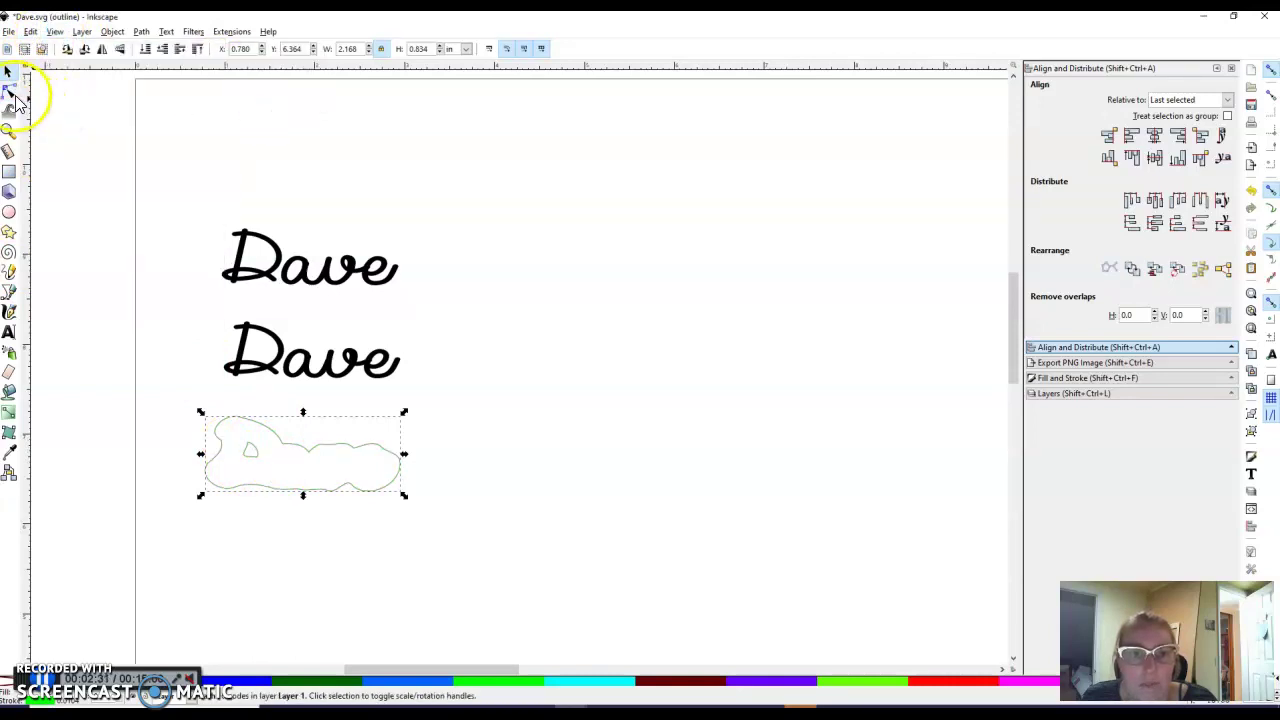
Delete the small inner loop's nodes from the blob with the Node tool.
{"action": "left_click", "coordinate": [10, 92]}
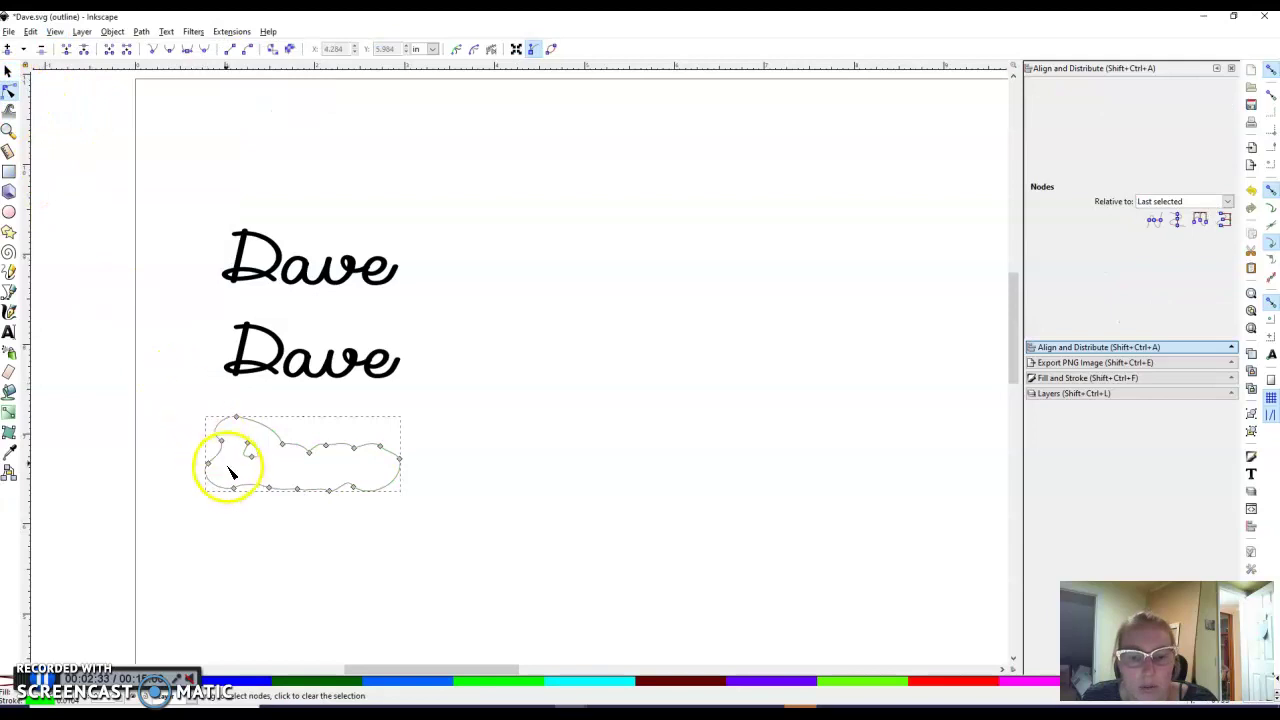
{"action": "scroll", "coordinate": [235, 478], "scroll_direction": "up", "scroll_amount": 2}
{"action": "left_click_drag", "start_coordinate": [234, 391], "coordinate": [295, 467]}
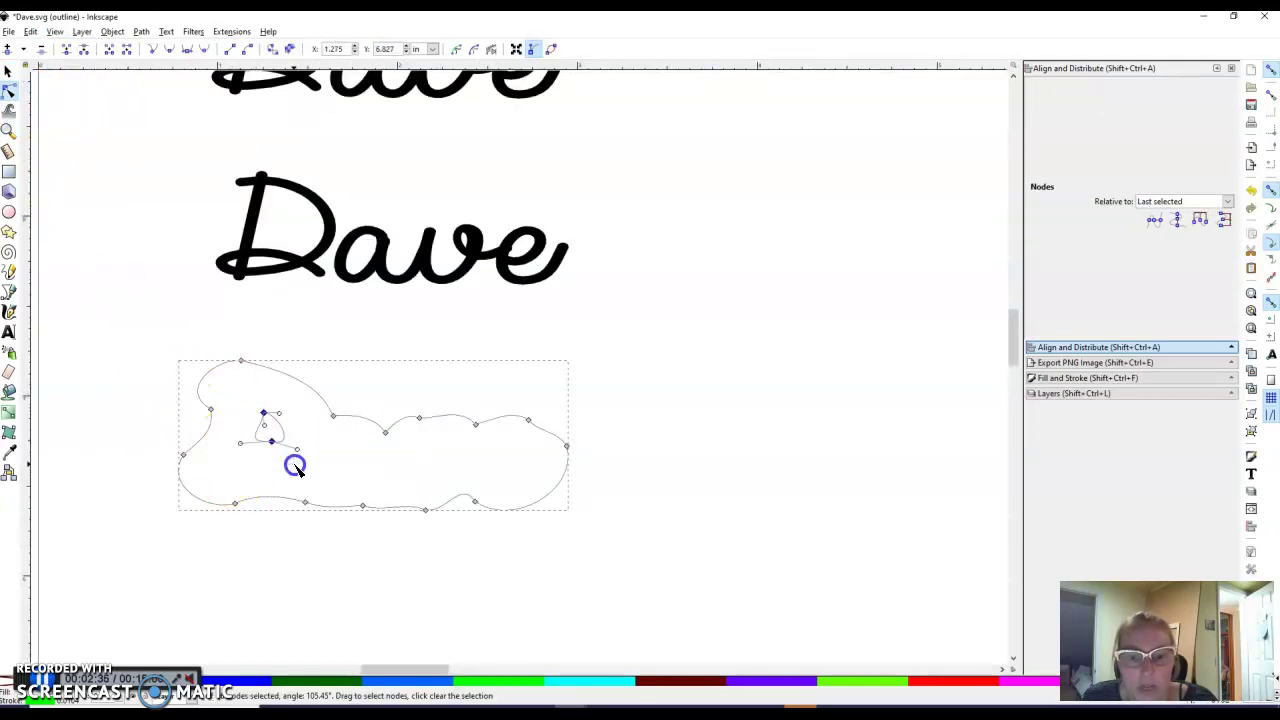
{"action": "key", "text": "Delete"}
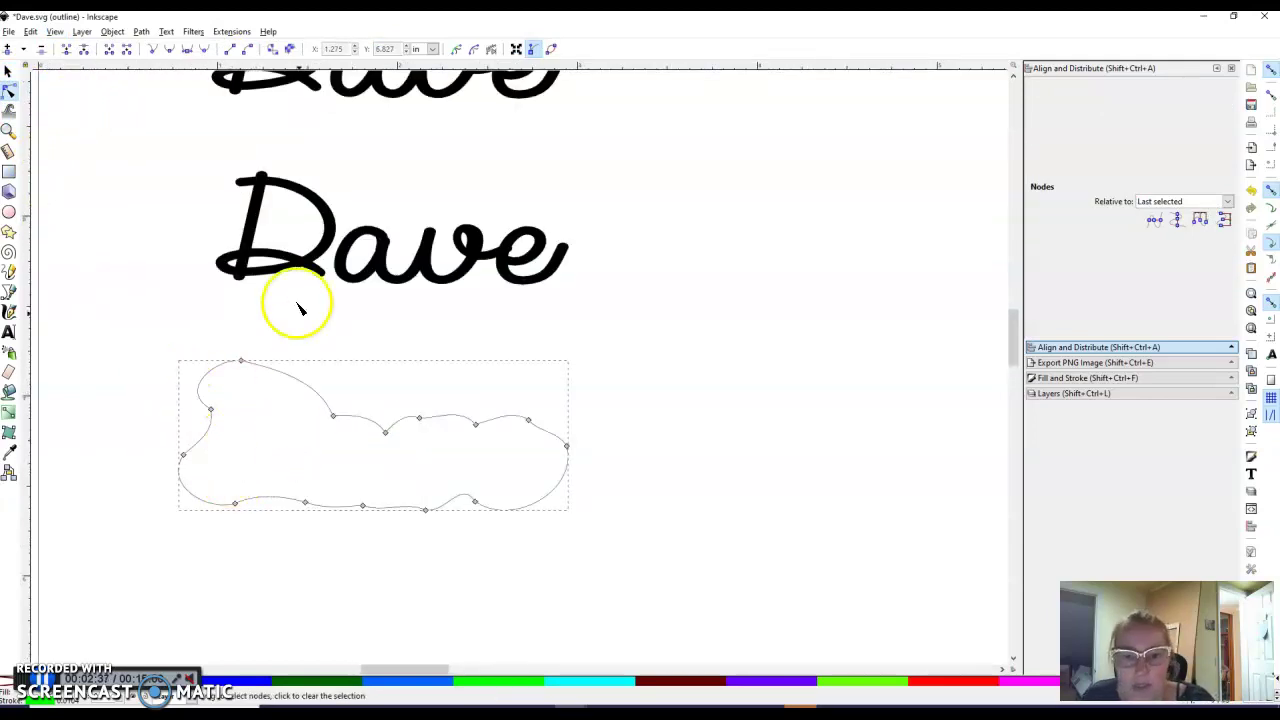
{"action": "left_click", "coordinate": [14, 78]}
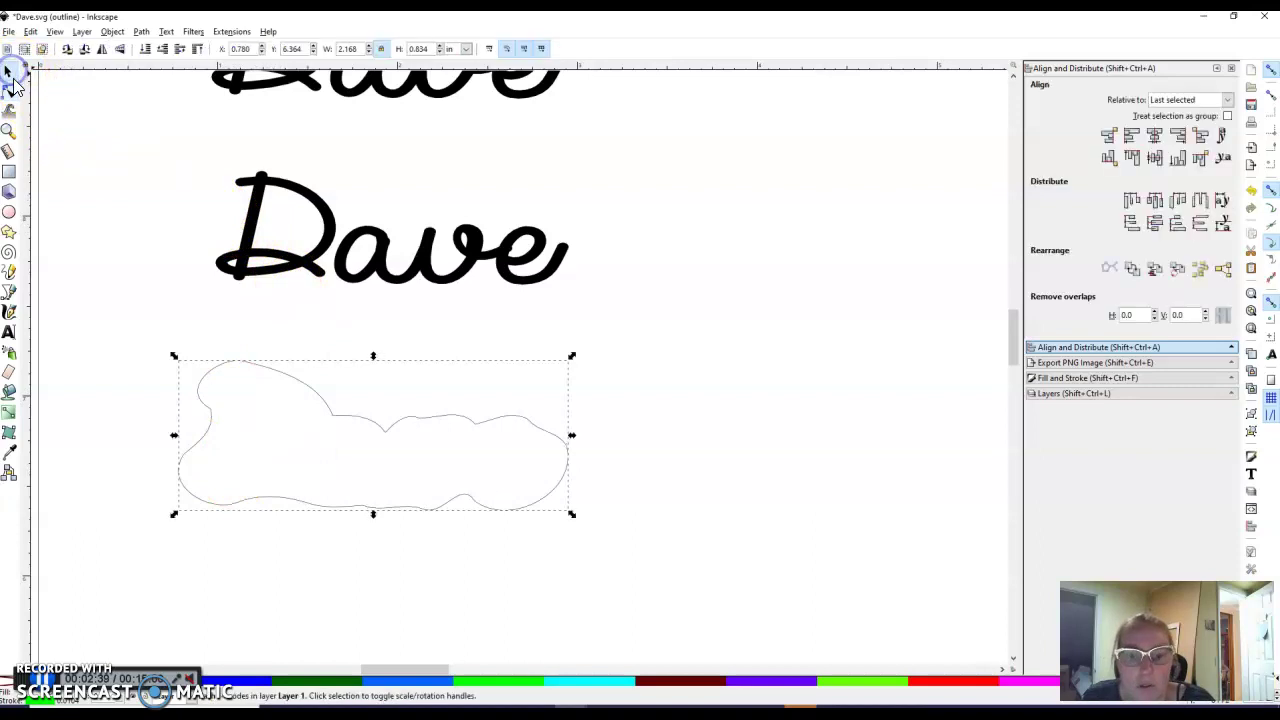
Move the middle Dave onto the blob and centre it horizontally and vertically.
{"action": "left_click_drag", "start_coordinate": [247, 208], "coordinate": [237, 423]}
{"action": "left_click", "coordinate": [171, 357]}
{"action": "left_click_drag", "start_coordinate": [165, 319], "coordinate": [645, 585]}
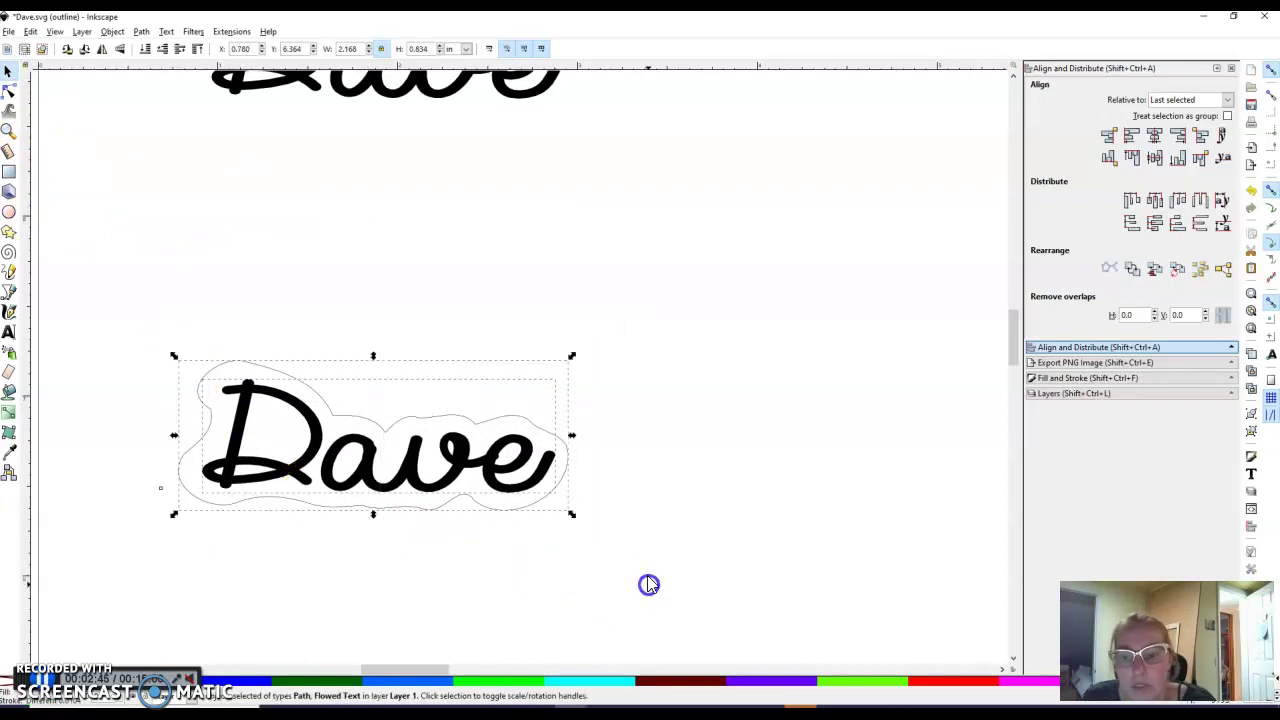
{"action": "left_click", "coordinate": [1155, 136]}
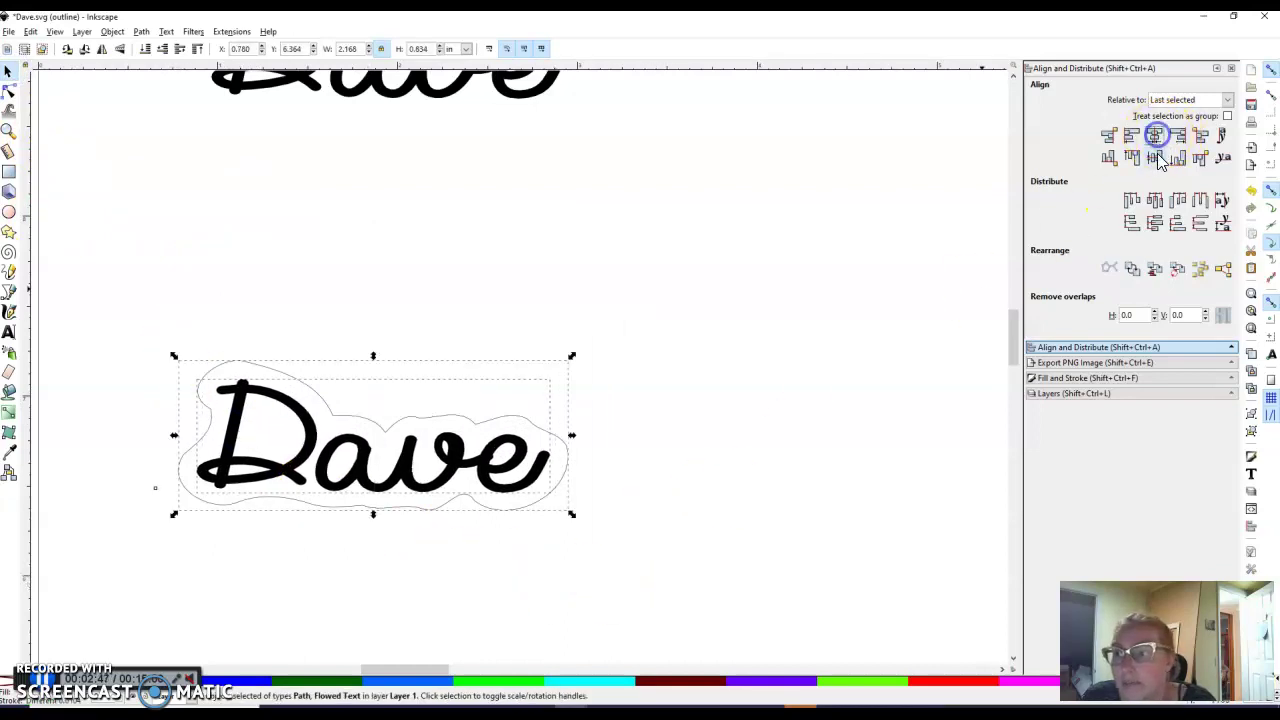
{"action": "left_click", "coordinate": [1155, 158]}
{"action": "left_click", "coordinate": [264, 289]}
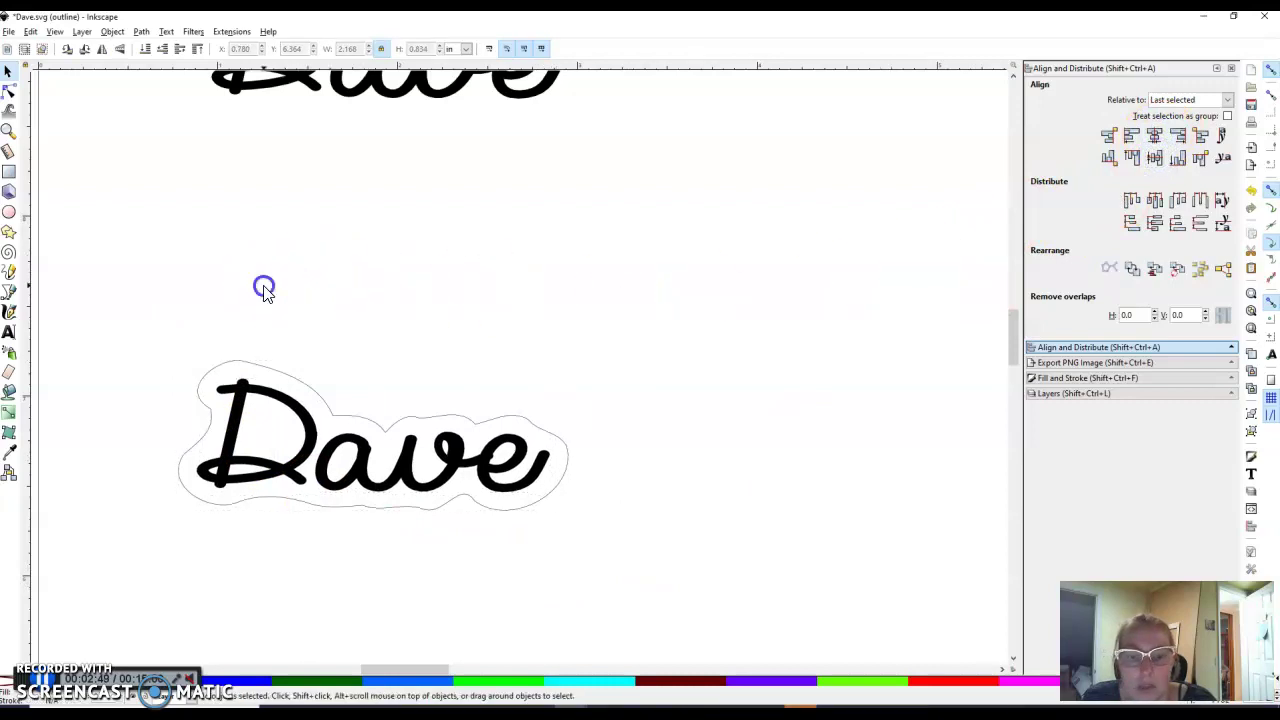
{"action": "left_click", "coordinate": [230, 430]}
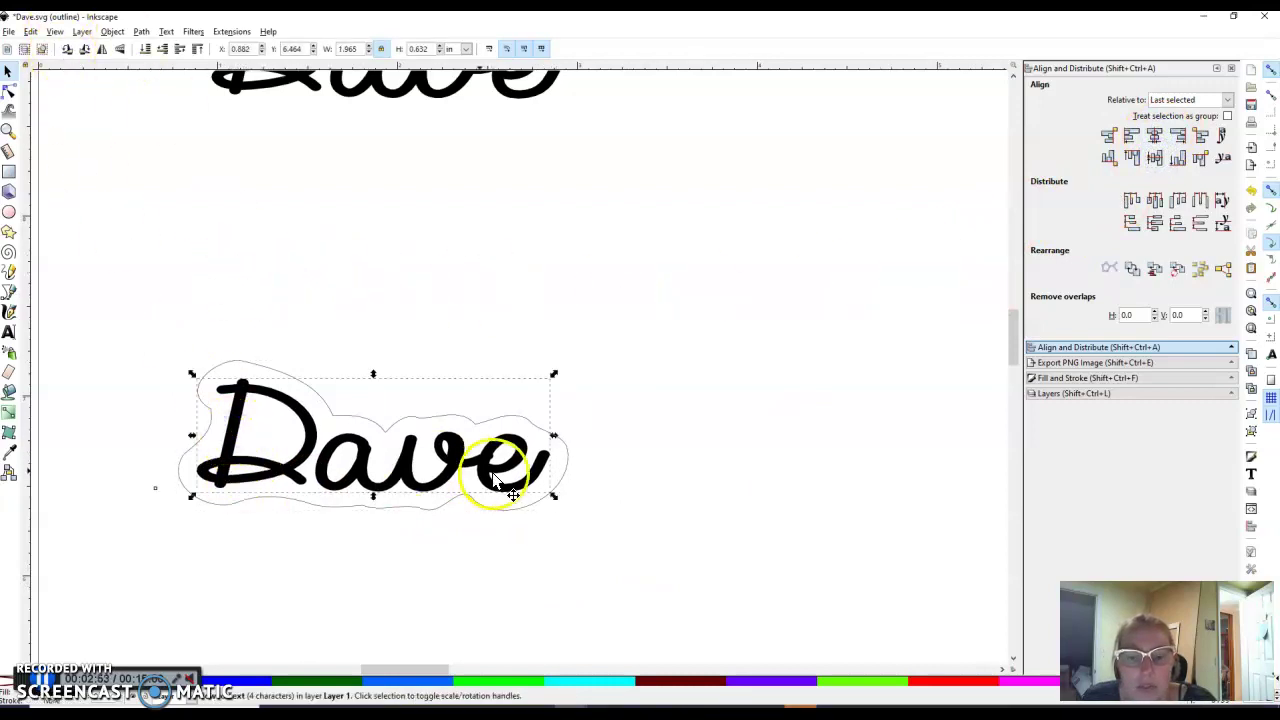
Convert the Dave text into paths with Object to Path.
{"action": "left_click", "coordinate": [140, 33]}
{"action": "left_click", "coordinate": [152, 47]}
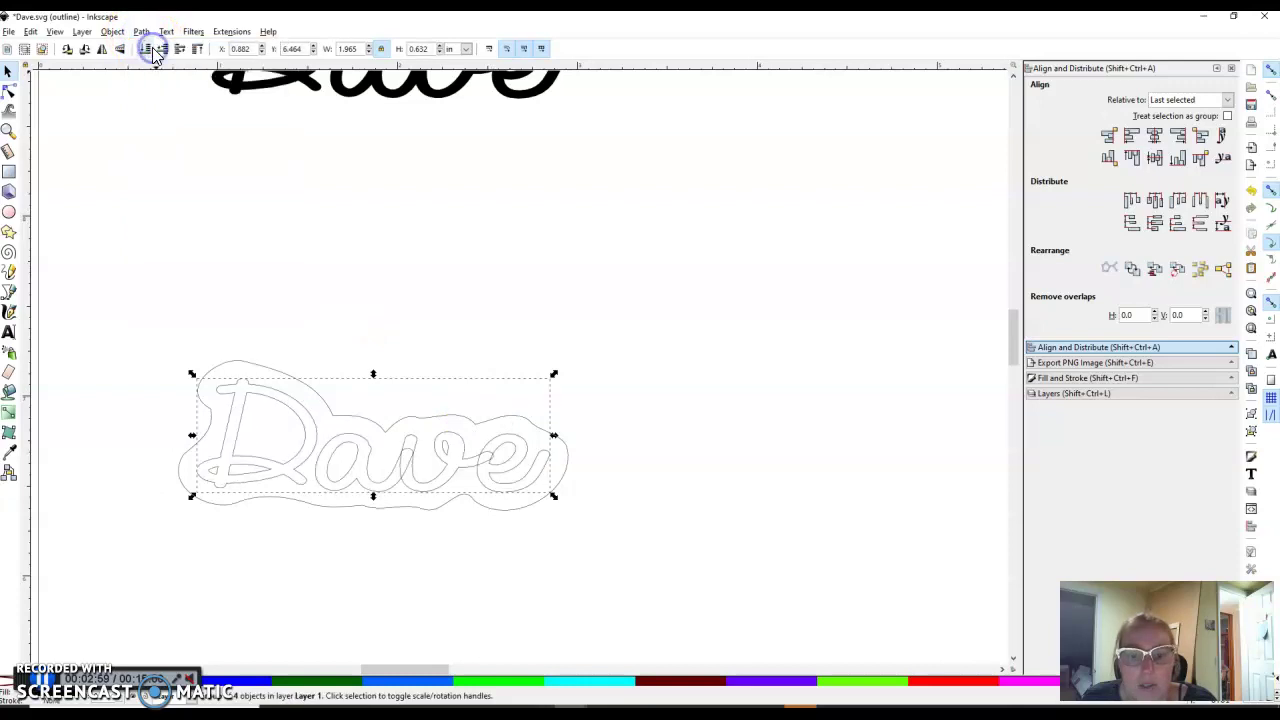
{"action": "scroll", "coordinate": [430, 596], "scroll_direction": "up", "scroll_amount": 2}
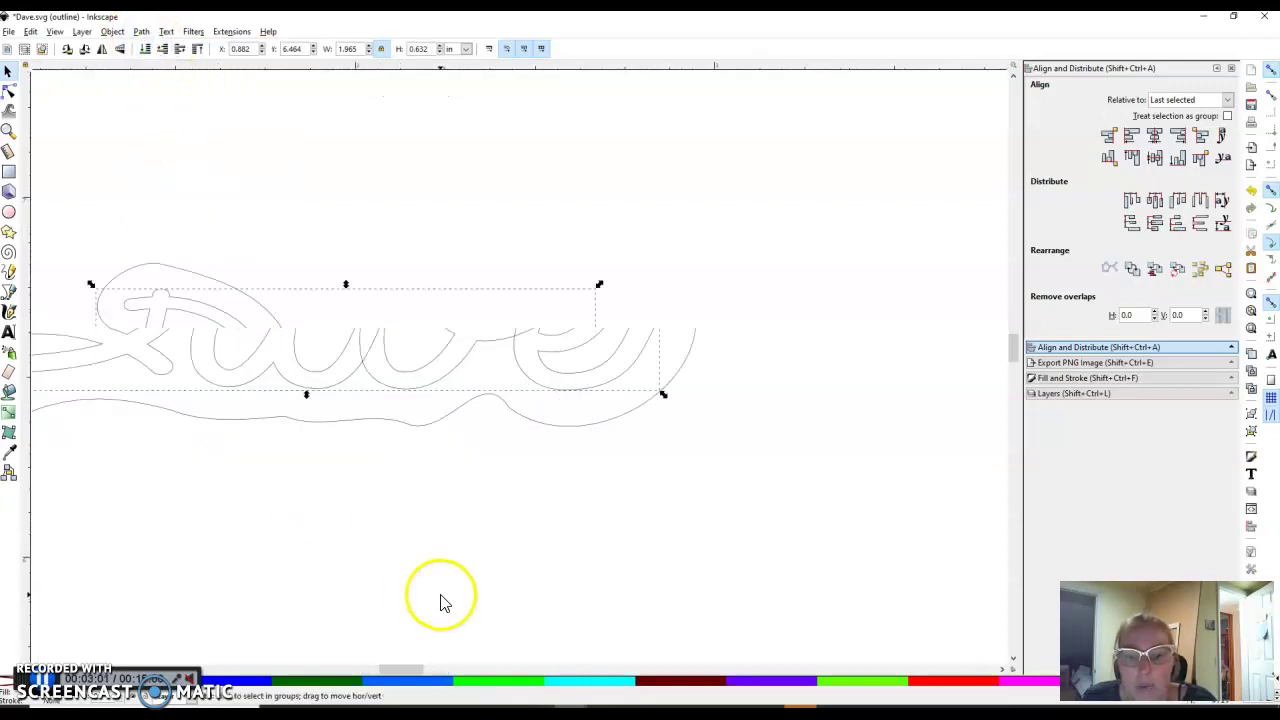
{"action": "left_click_drag", "start_coordinate": [408, 668], "coordinate": [402, 670]}
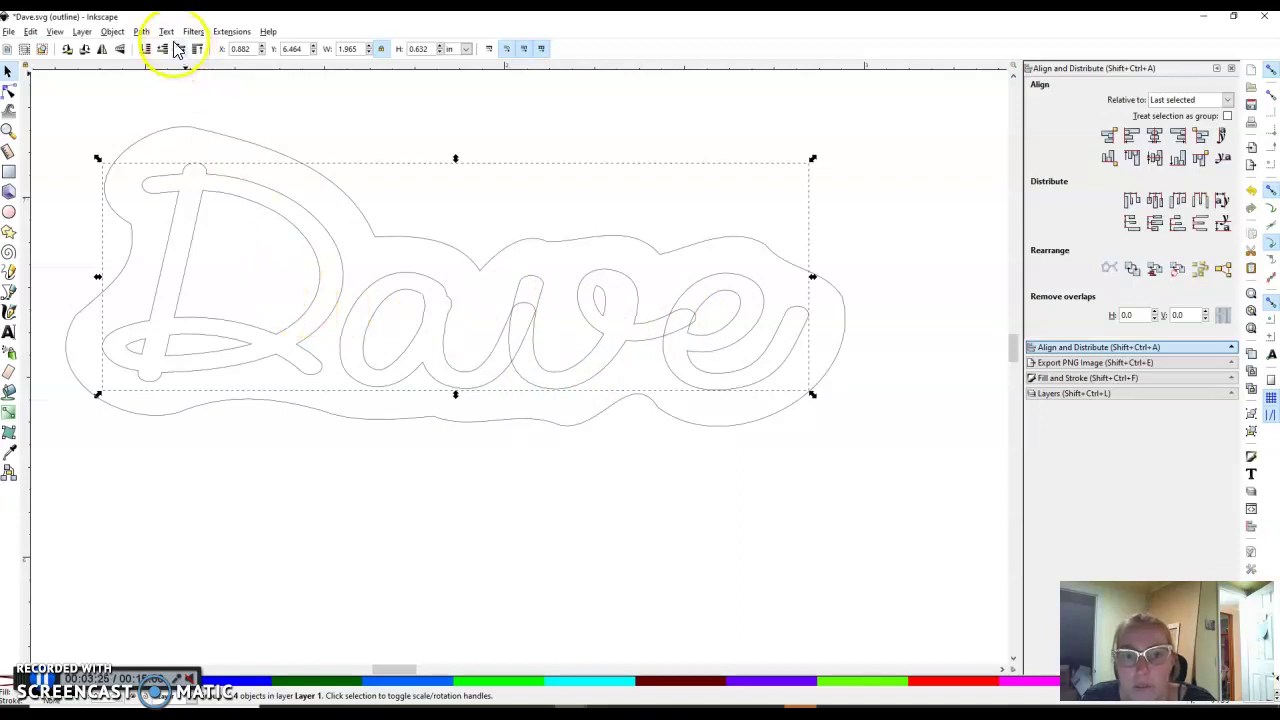
Combine and union the Dave letters into one path, then check its nodes.
{"action": "left_click", "coordinate": [141, 32]}
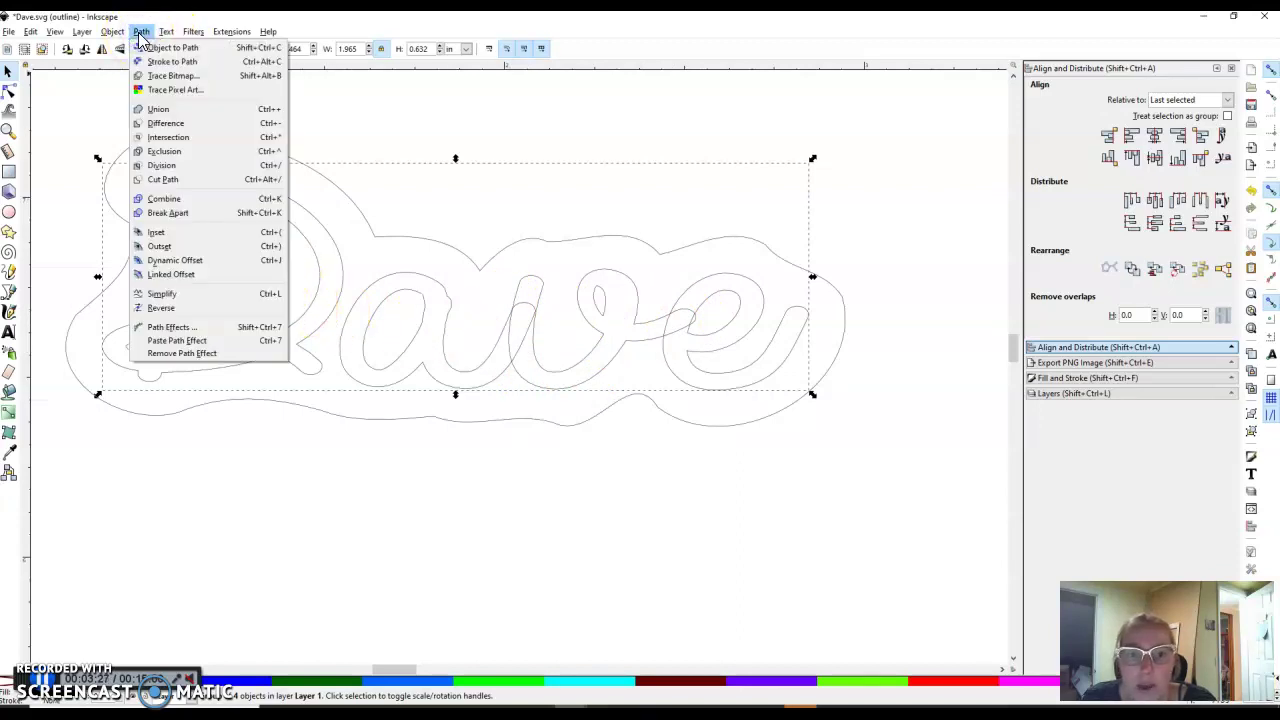
{"action": "left_click", "coordinate": [170, 199]}
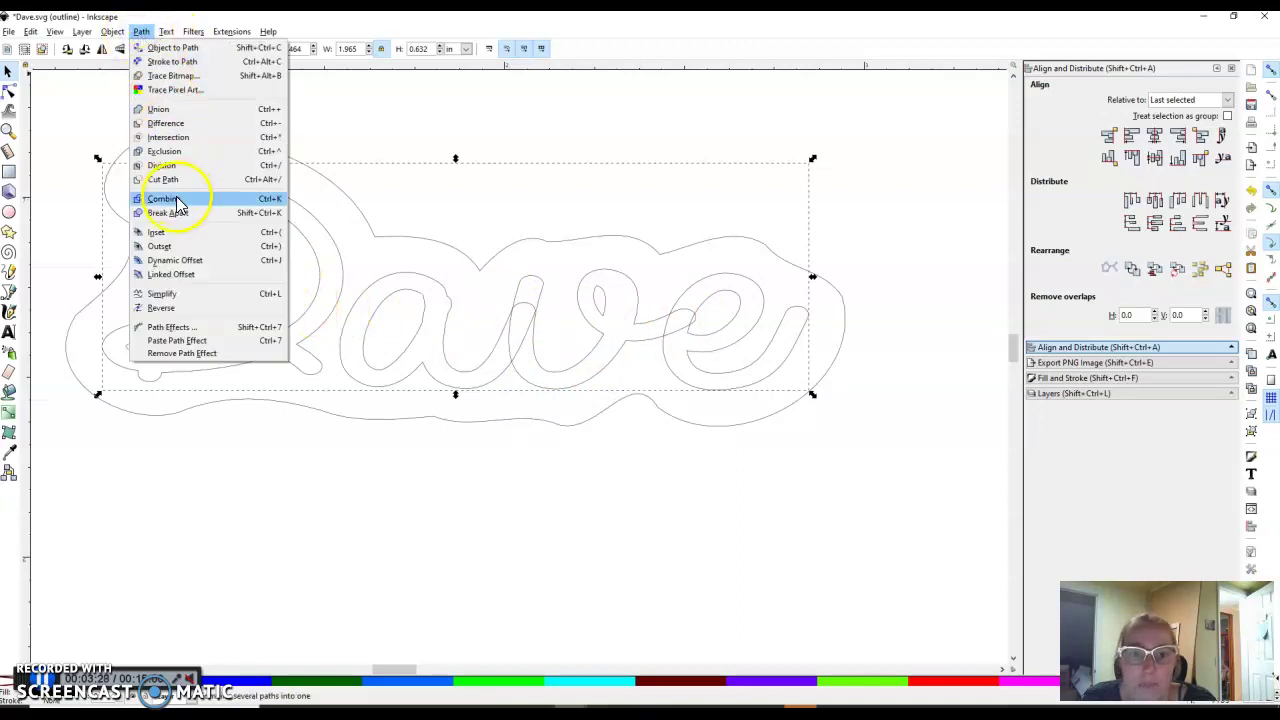
{"action": "left_click", "coordinate": [143, 32]}
{"action": "left_click", "coordinate": [158, 108]}
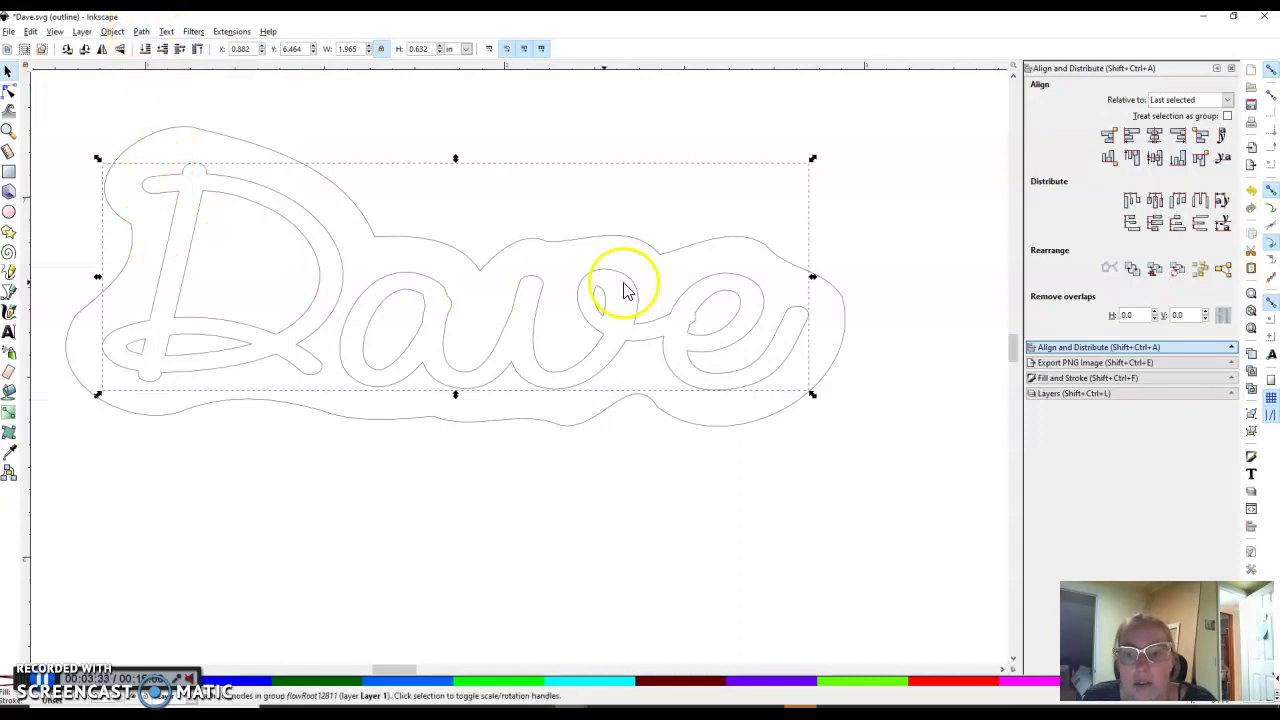
{"action": "left_click", "coordinate": [9, 92]}
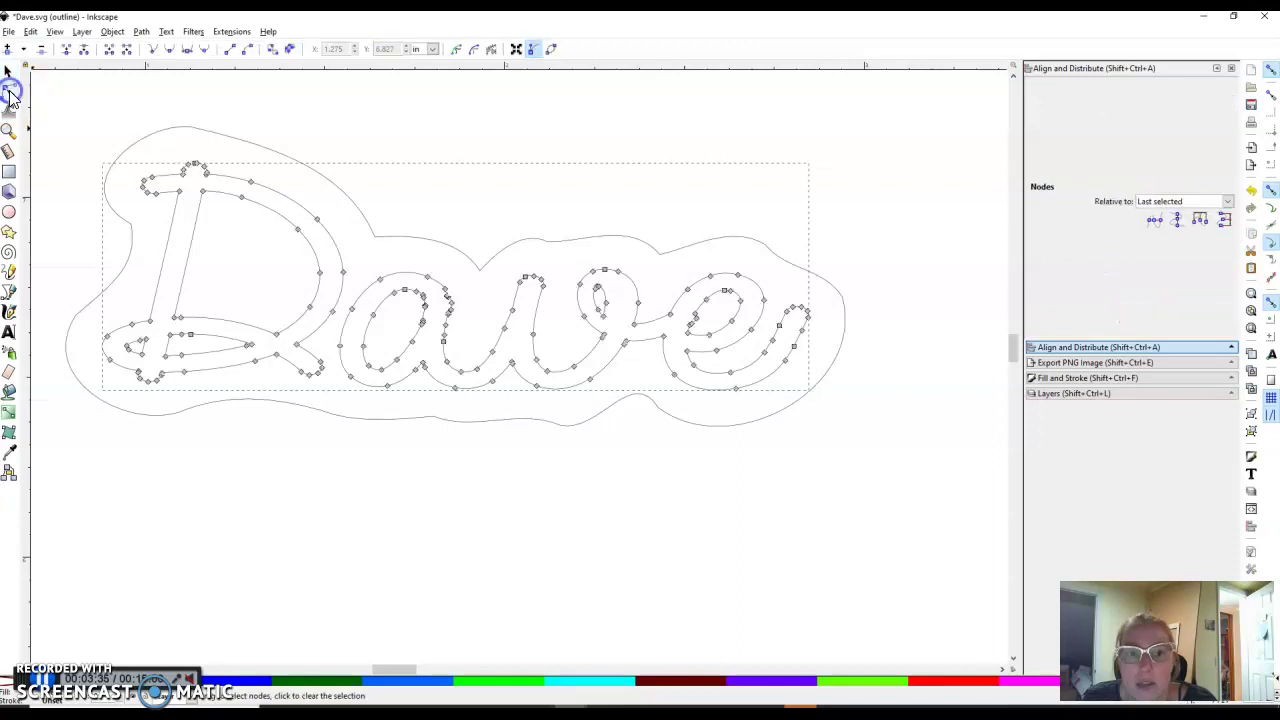
{"action": "left_click", "coordinate": [8, 72]}
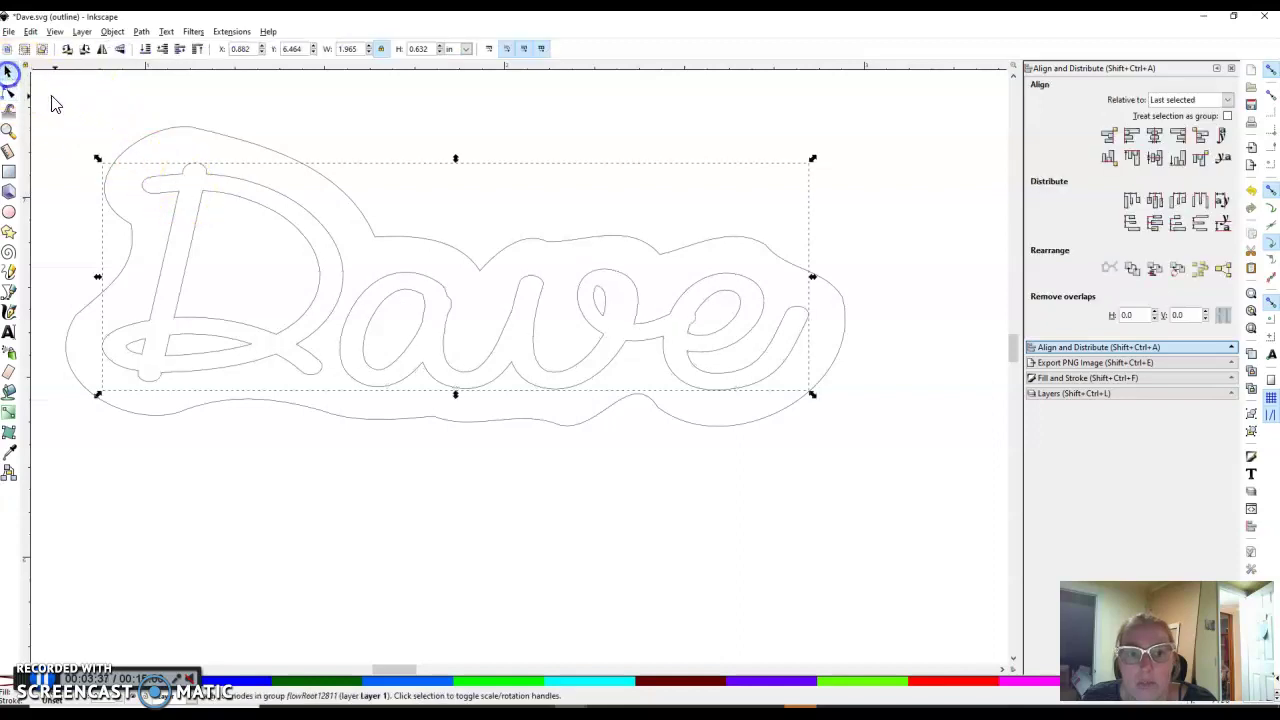
{"action": "left_click", "coordinate": [67, 102]}
{"action": "left_click", "coordinate": [10, 92]}
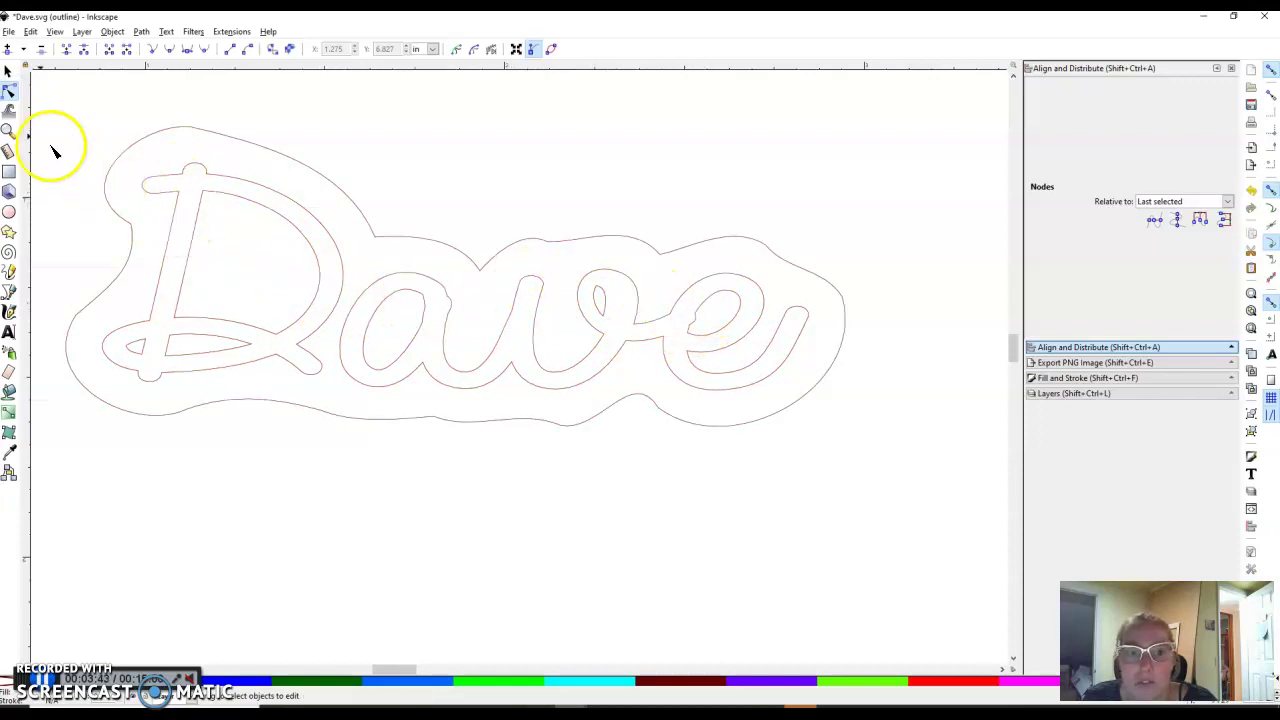
{"action": "left_click", "coordinate": [8, 72]}
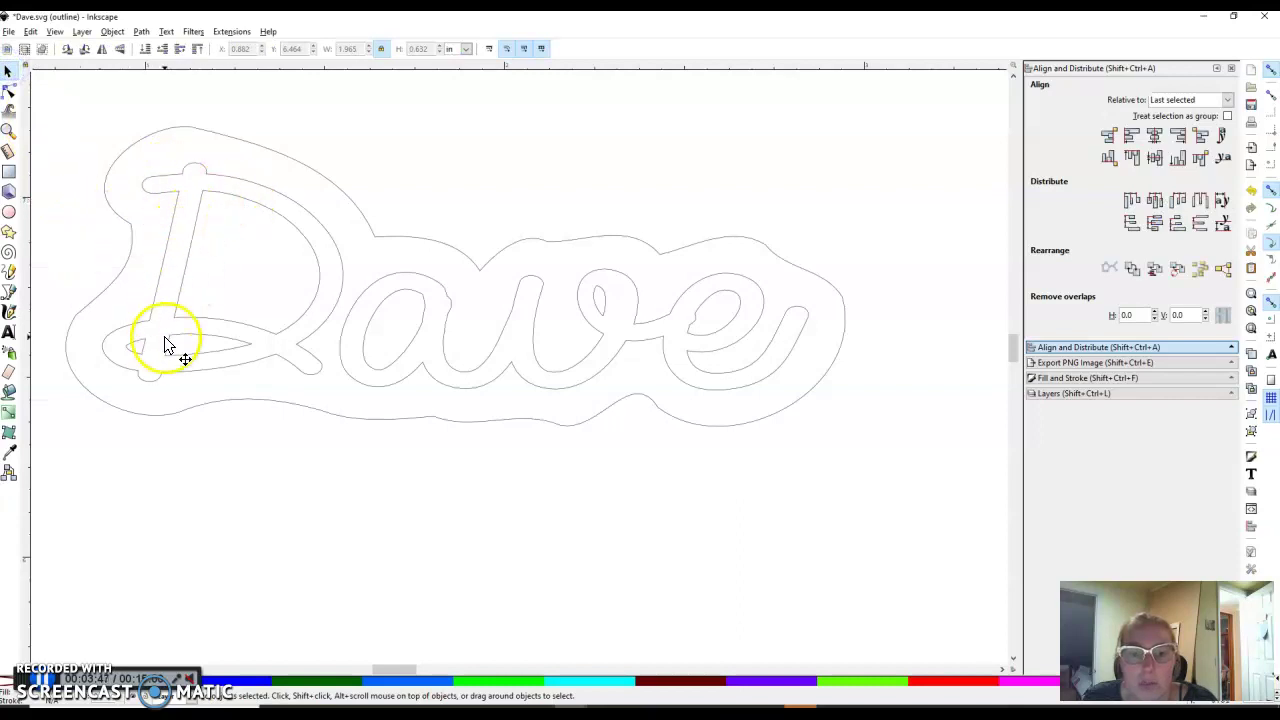
Toggle the display mode back to normal so black Dave shows inside the green outline.
{"action": "left_click", "coordinate": [55, 31]}
{"action": "mouse_move", "coordinate": [150, 59]}
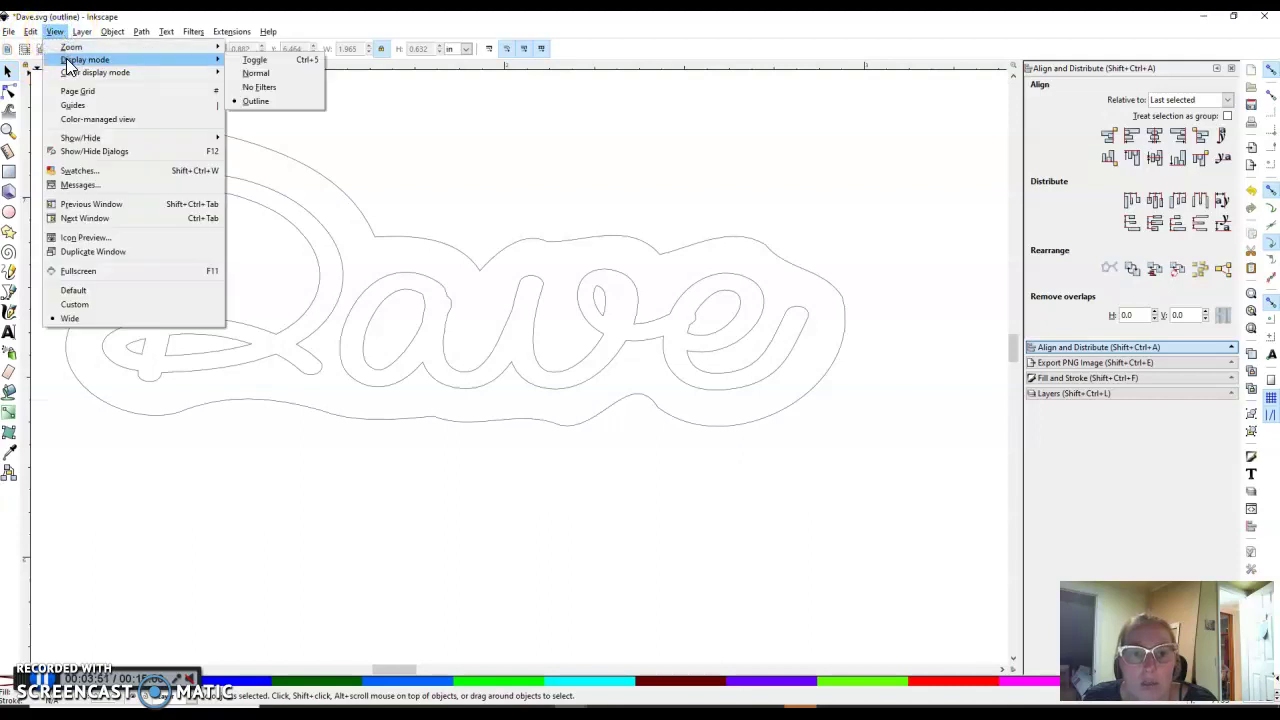
{"action": "left_click", "coordinate": [252, 61]}
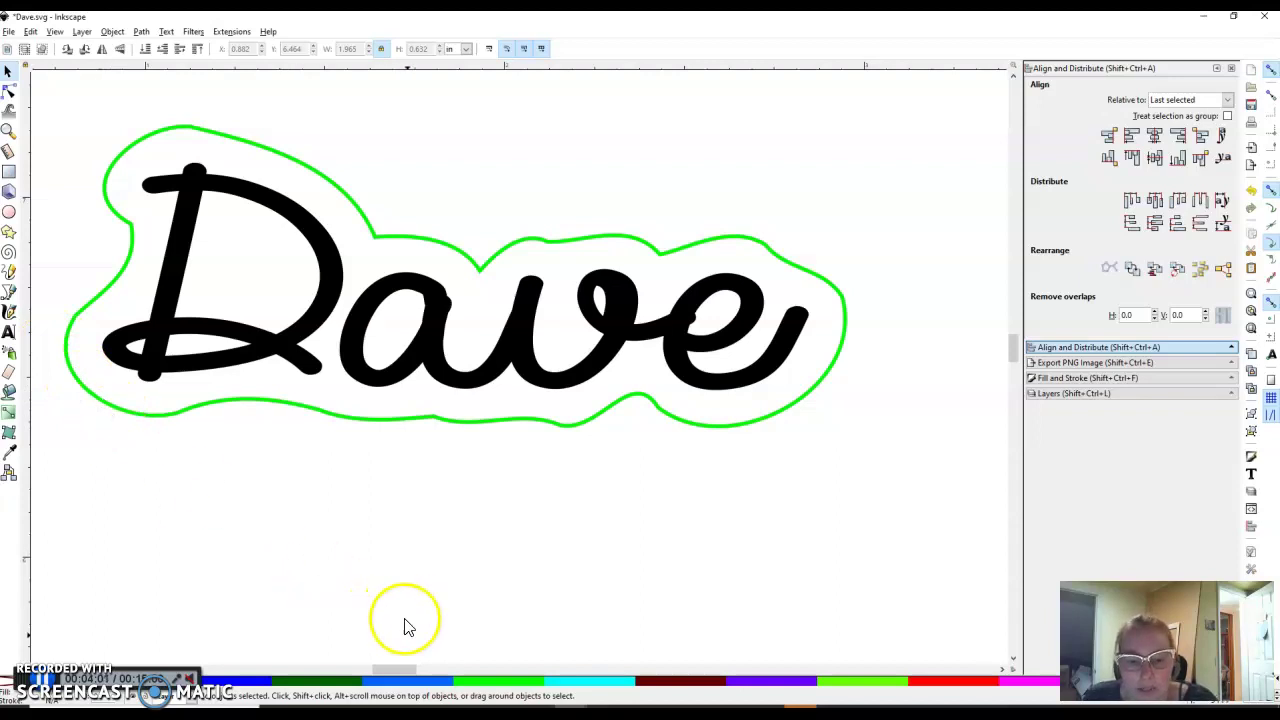
{"action": "scroll", "coordinate": [400, 666], "scroll_direction": "left", "scroll_amount": 2}
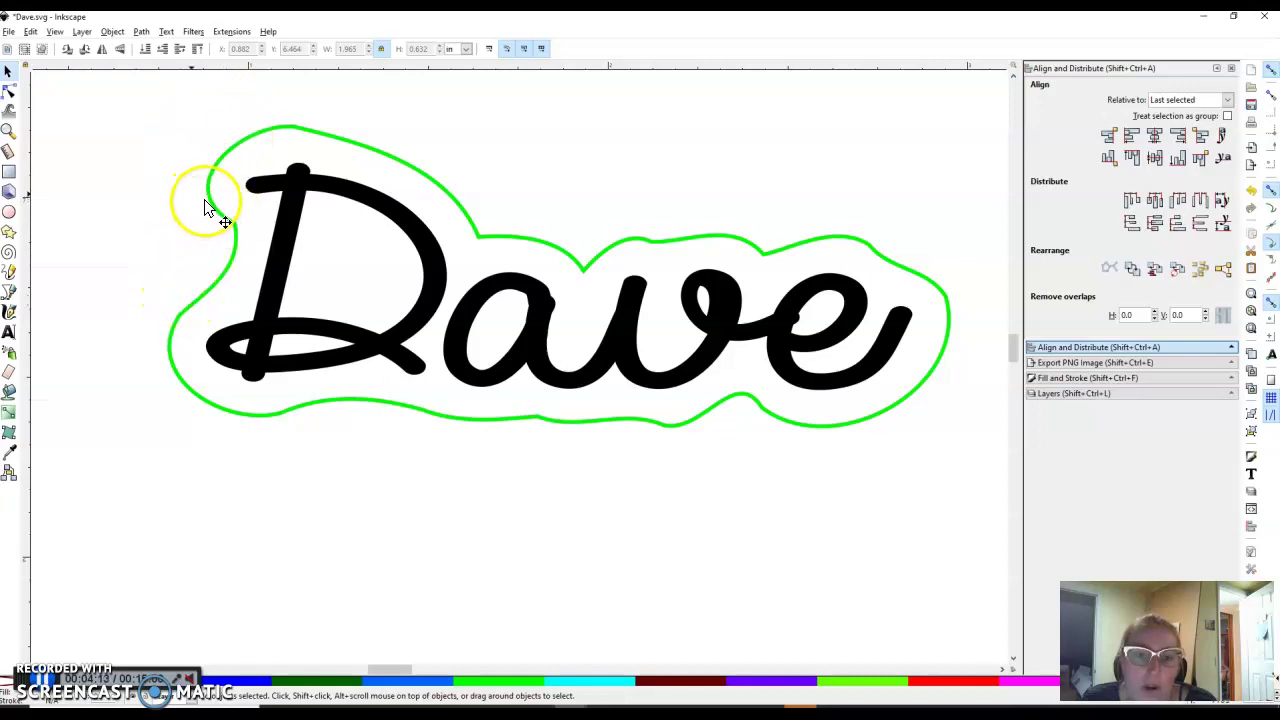
Draw a small circle left of the outline and set its width to 0.1 in.
{"action": "left_click", "coordinate": [10, 216]}
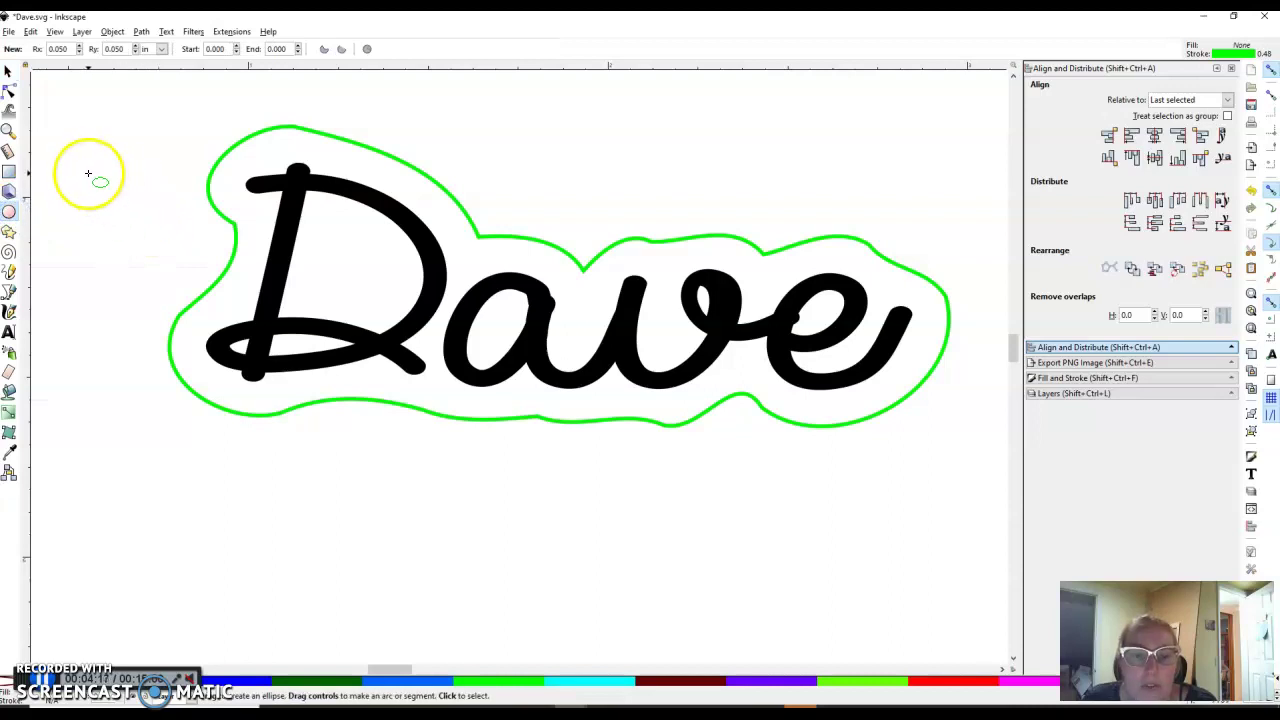
{"action": "left_click_drag", "start_coordinate": [88, 174], "coordinate": [88, 175]}
{"action": "left_click_drag", "start_coordinate": [132, 212], "coordinate": [161, 244]}
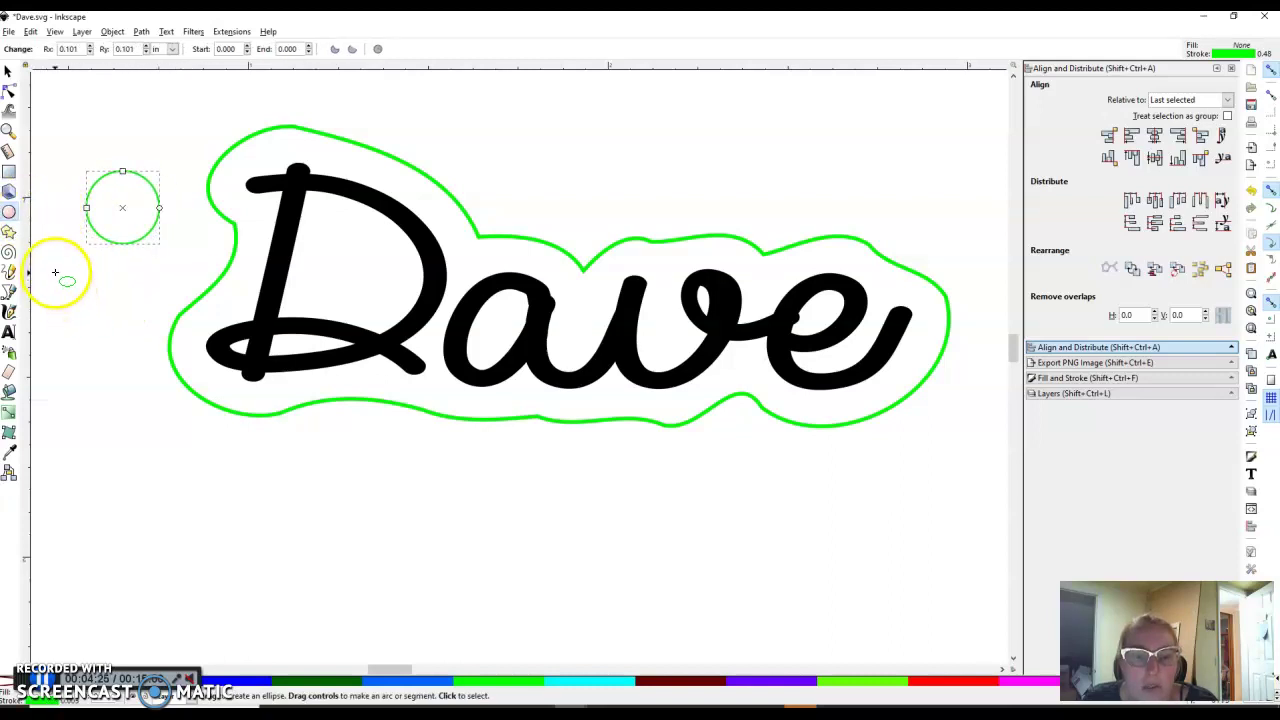
{"action": "left_click_drag", "start_coordinate": [55, 272], "coordinate": [138, 401]}
{"action": "key", "text": "Delete"}
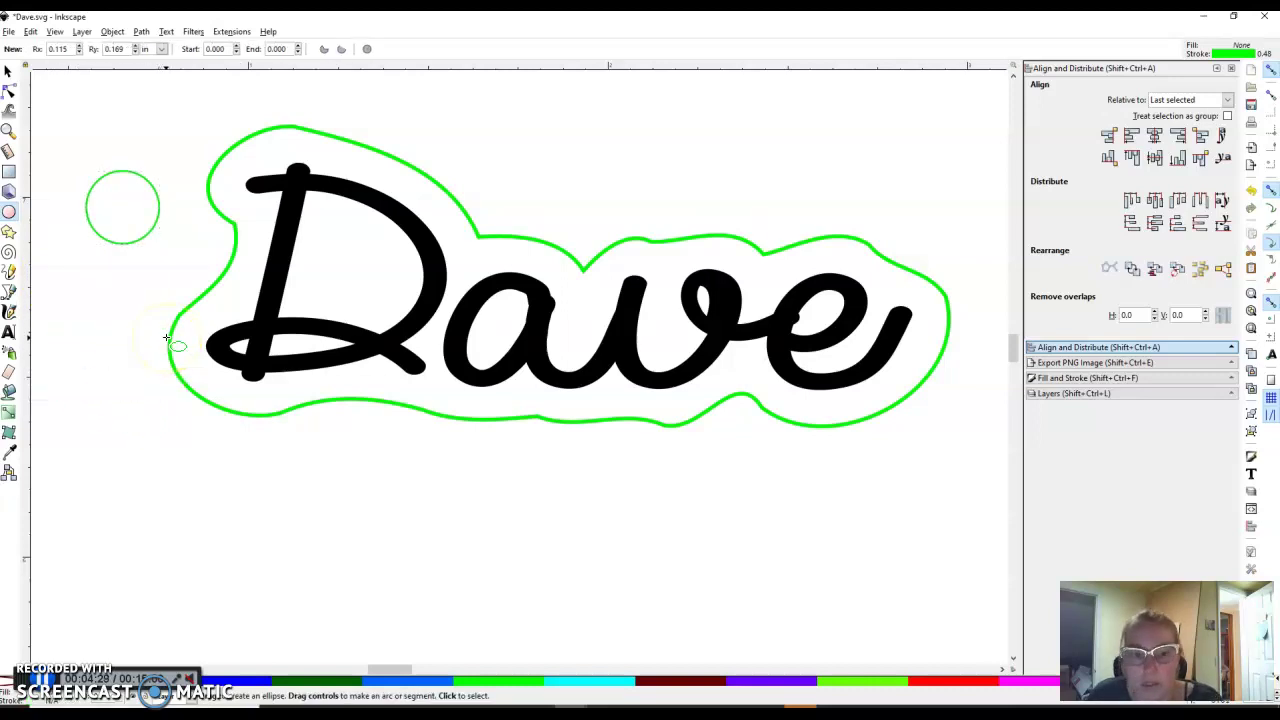
{"action": "left_click", "coordinate": [8, 70]}
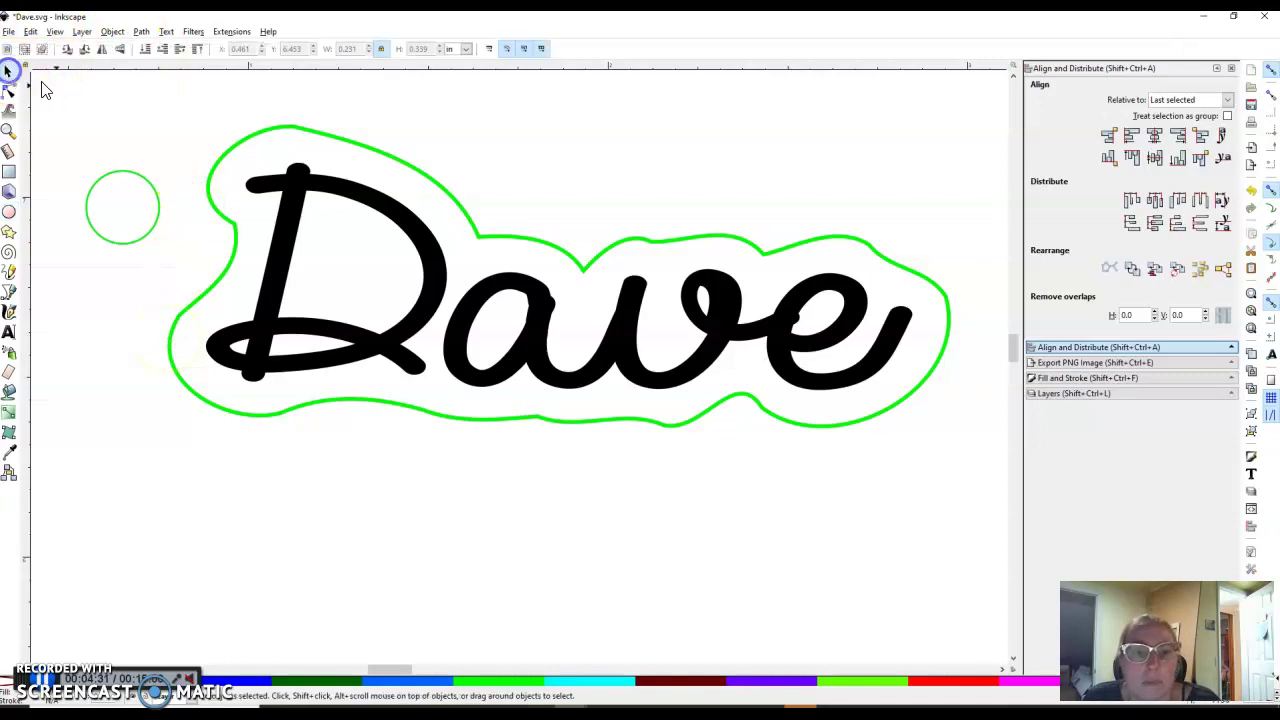
{"action": "left_click", "coordinate": [116, 175]}
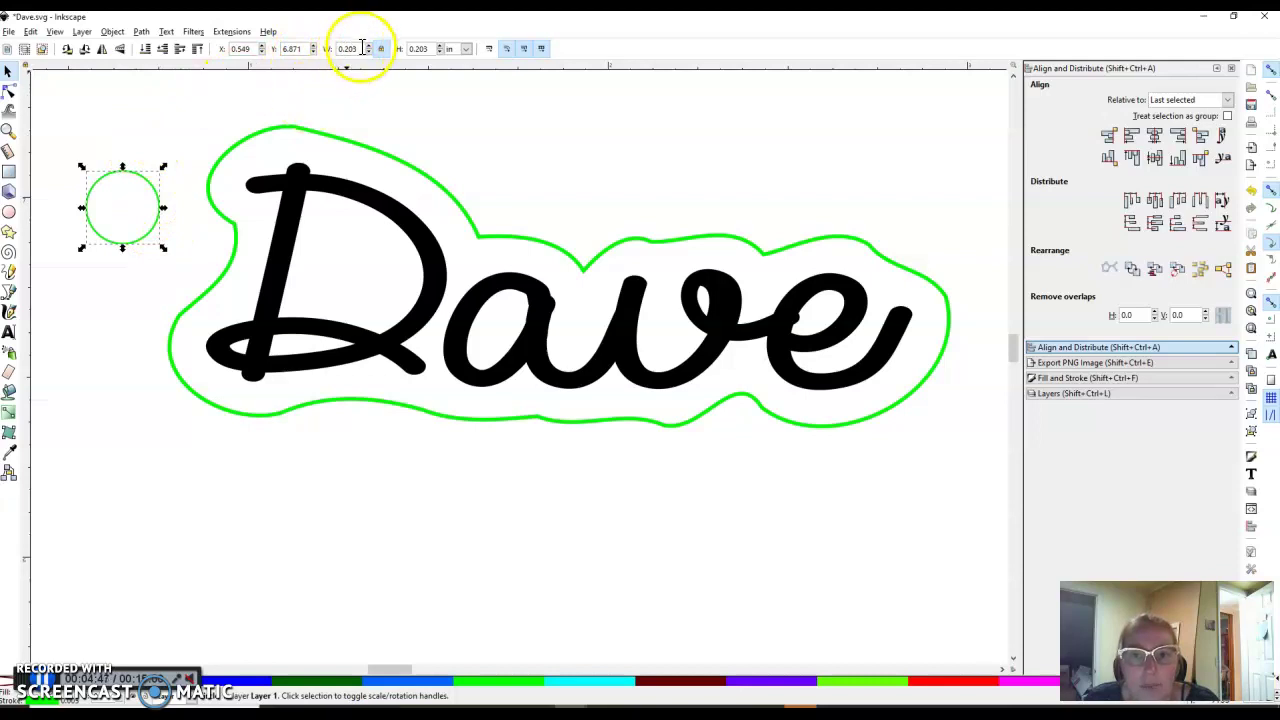
{"action": "type", "text": "0.1"}
{"action": "key", "text": "Return"}
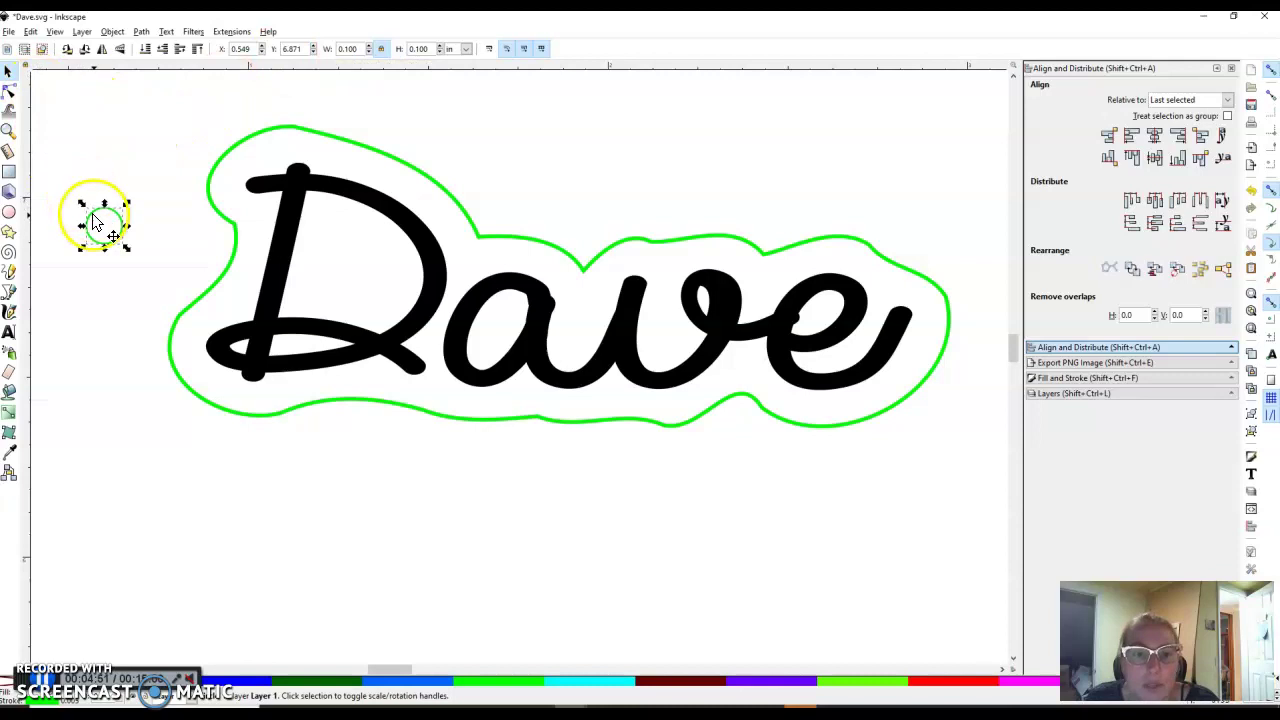
Move the small circle inside the outline's left edge beside the top of the D.
{"action": "left_click_drag", "start_coordinate": [95, 216], "coordinate": [67, 204]}
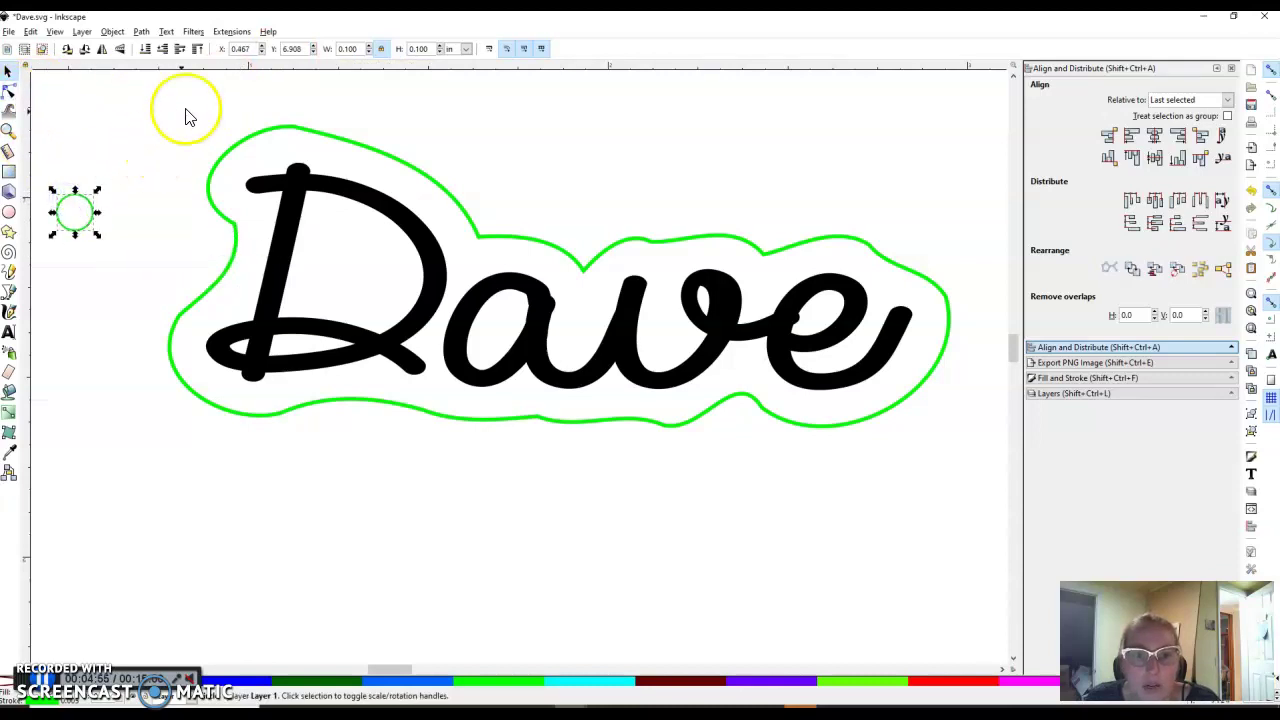
{"action": "left_click", "coordinate": [9, 93]}
{"action": "left_click", "coordinate": [172, 215]}
{"action": "left_click", "coordinate": [225, 264]}
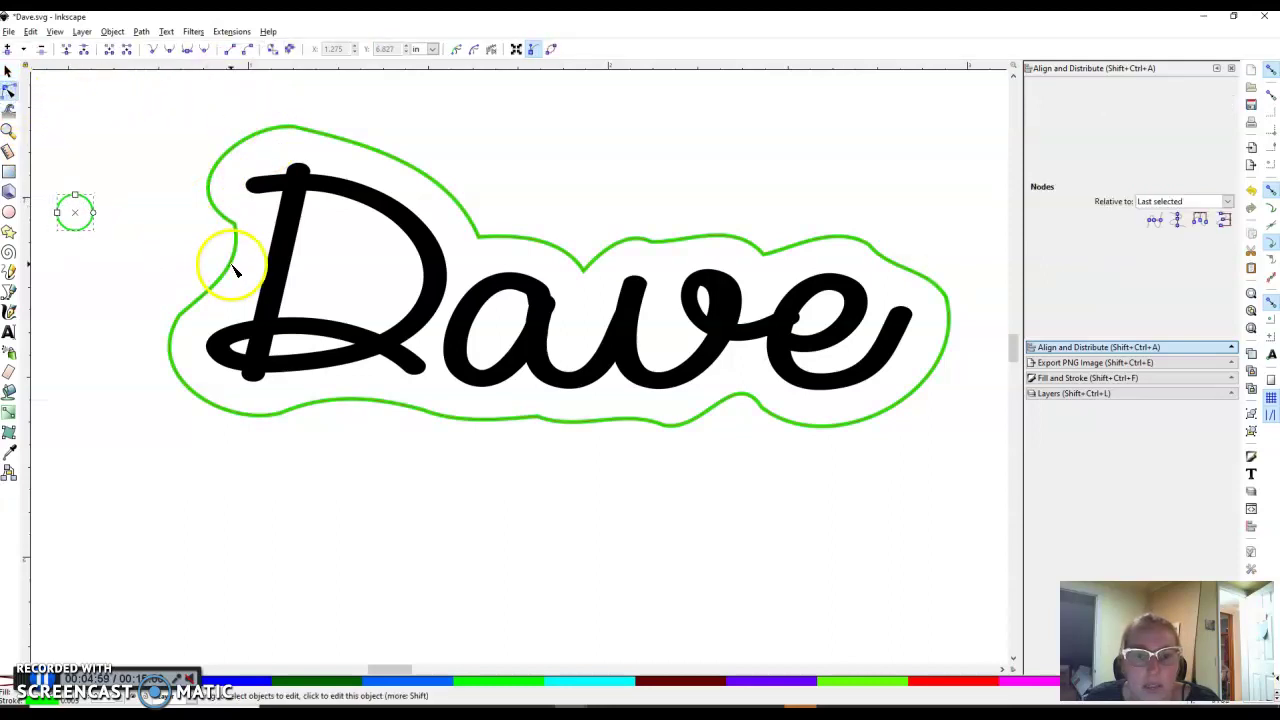
{"action": "left_click", "coordinate": [228, 266]}
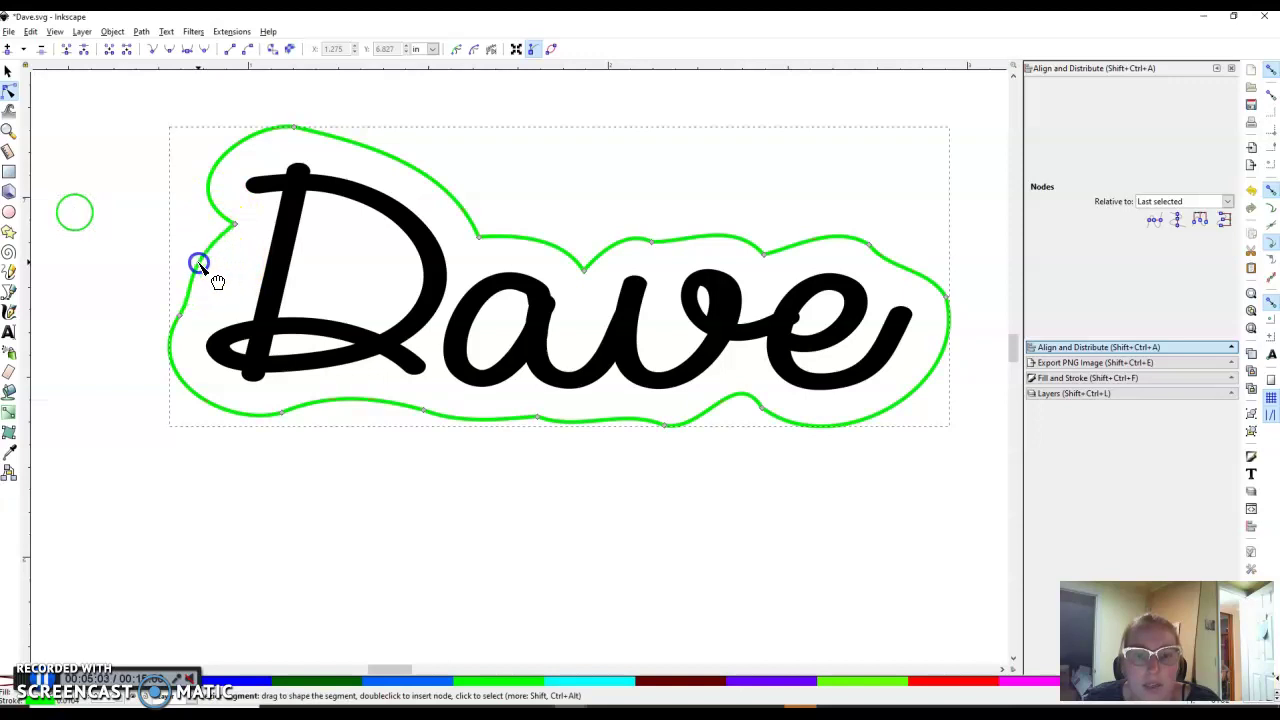
{"action": "left_click", "coordinate": [8, 70]}
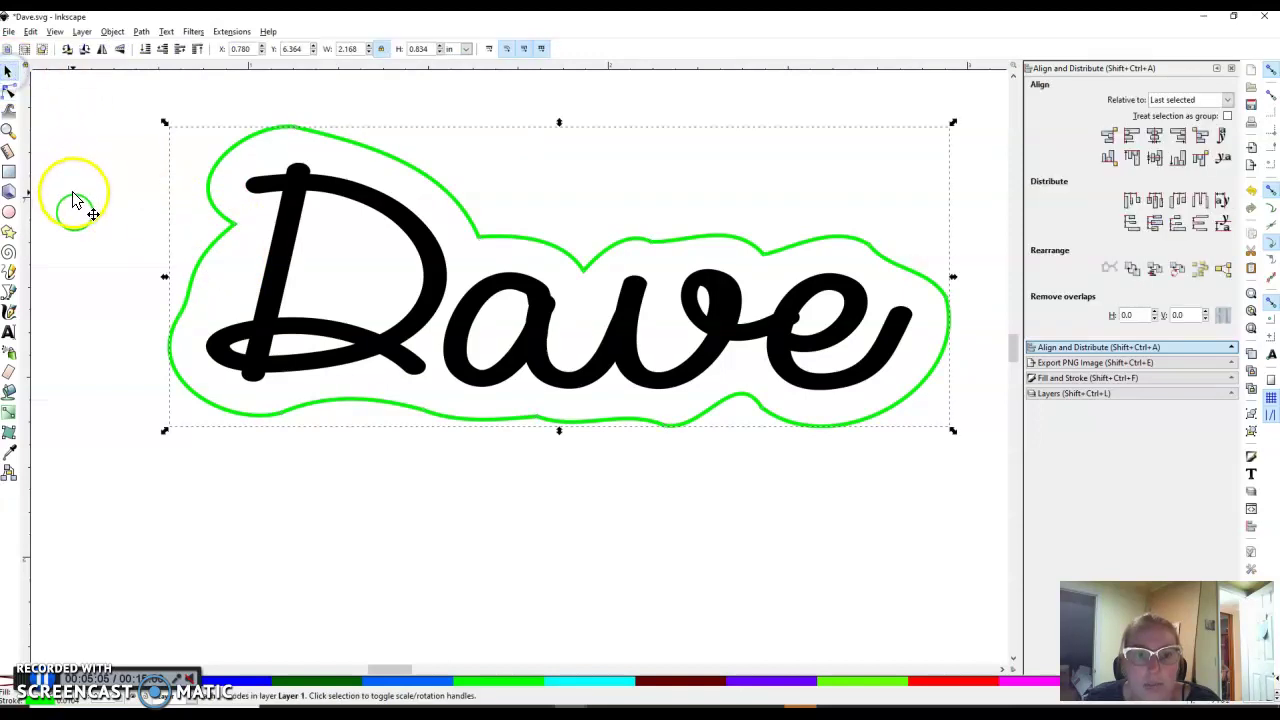
{"action": "left_click_drag", "start_coordinate": [72, 199], "coordinate": [242, 260]}
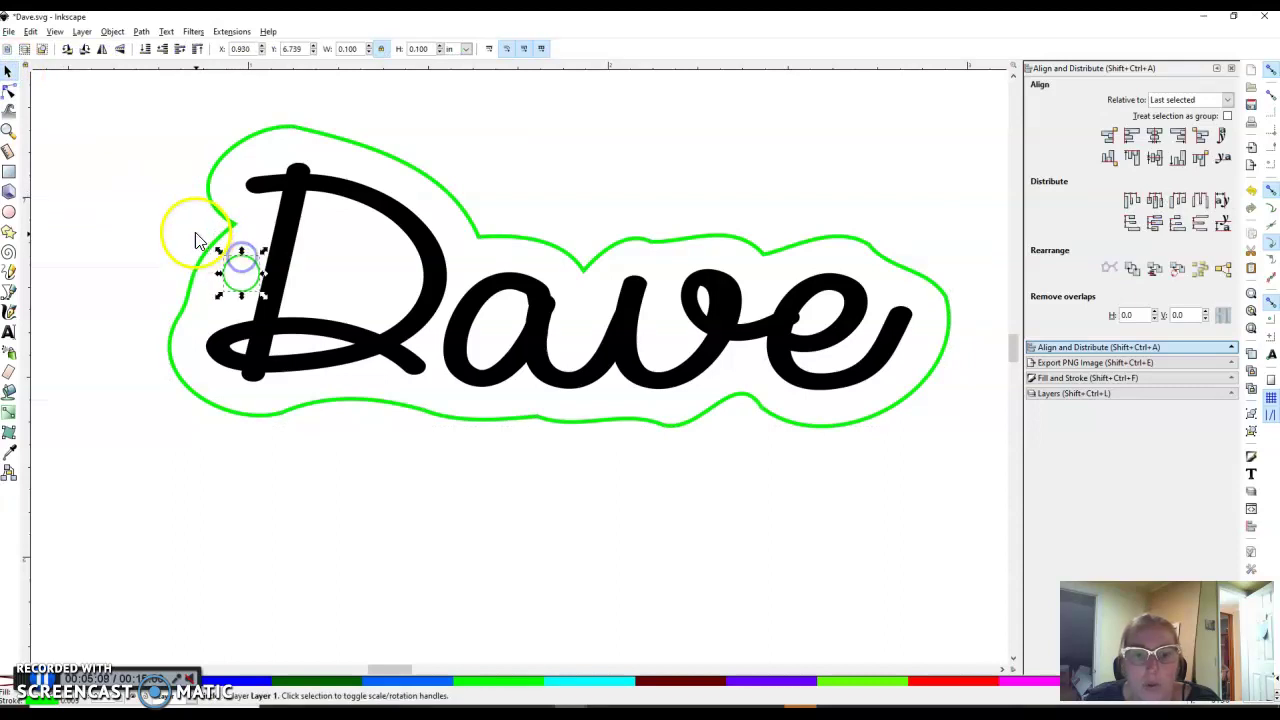
{"action": "left_click", "coordinate": [195, 232]}
{"action": "left_click", "coordinate": [9, 152]}
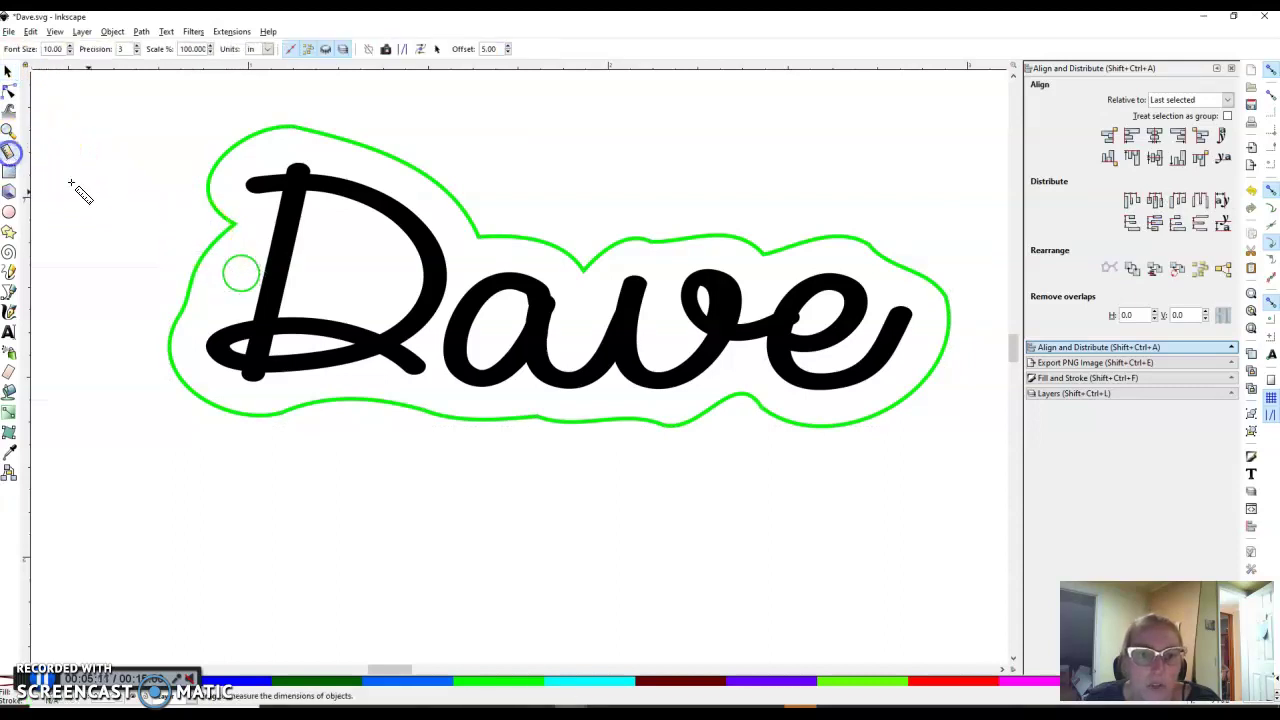
{"action": "left_click_drag", "start_coordinate": [185, 232], "coordinate": [303, 318]}
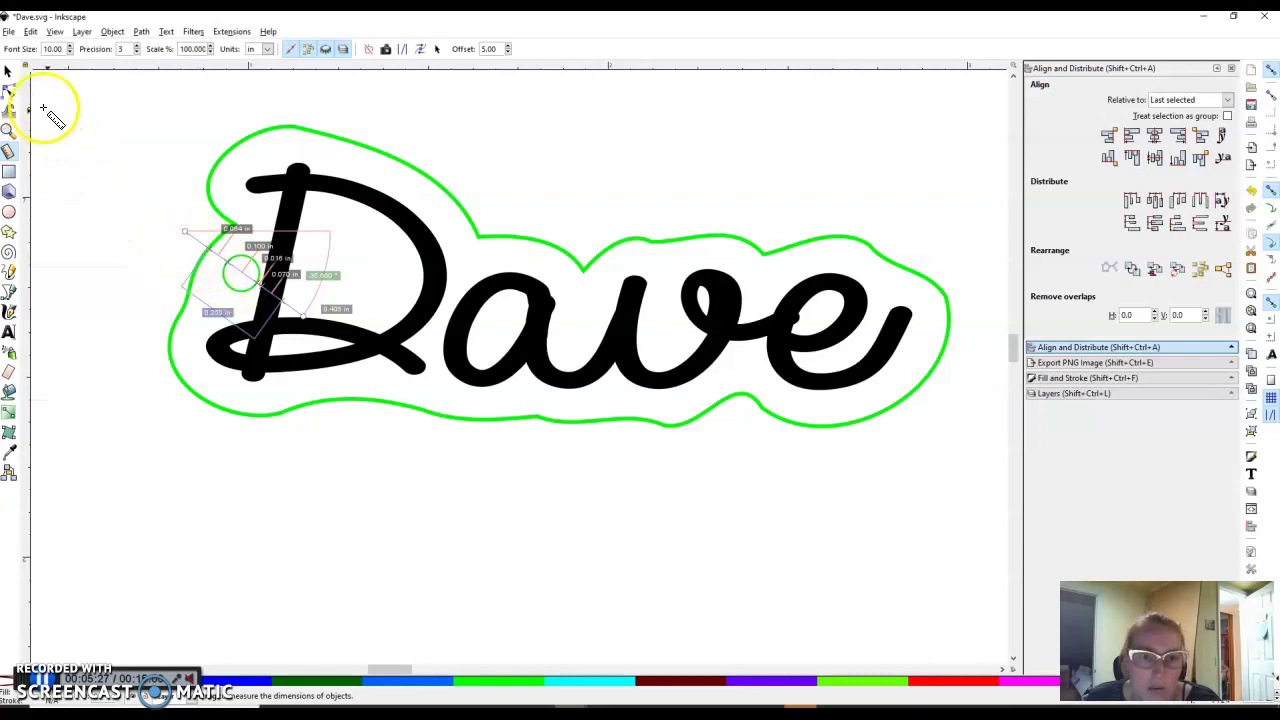
{"action": "left_click", "coordinate": [8, 71]}
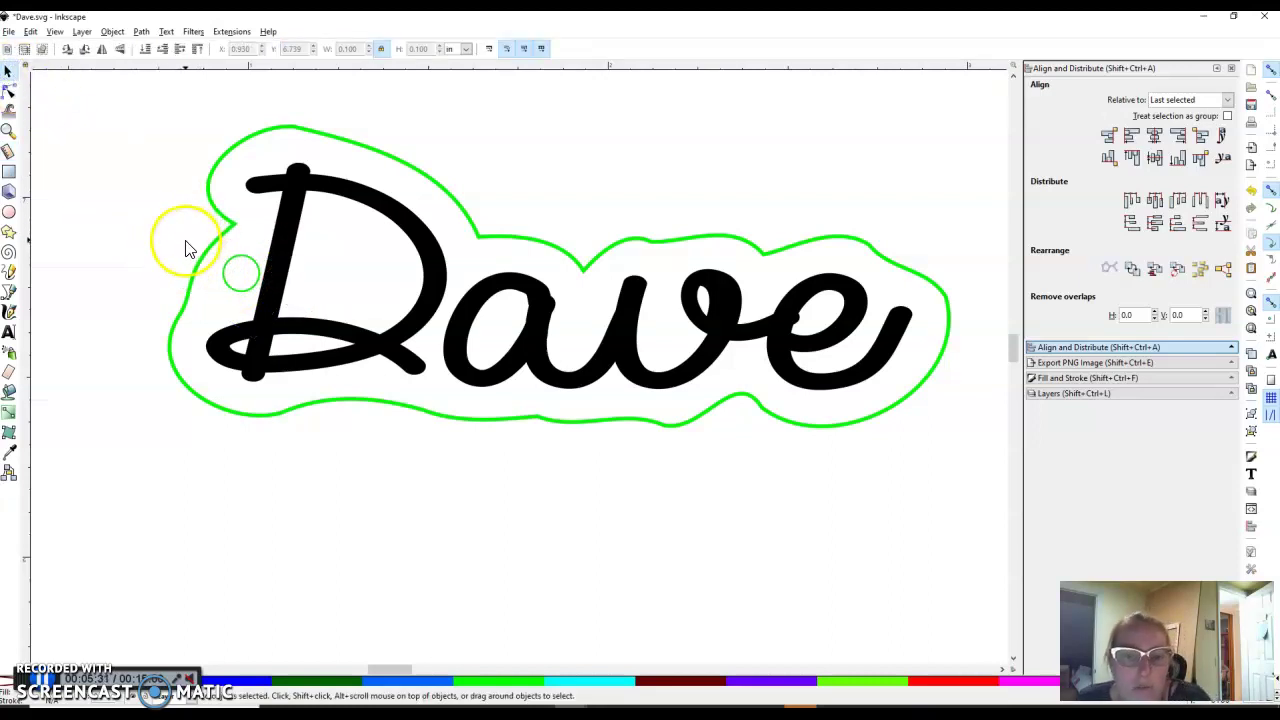
Fill the small hole circle by the D with dark green, then clear that fill.
{"action": "left_click", "coordinate": [160, 220]}
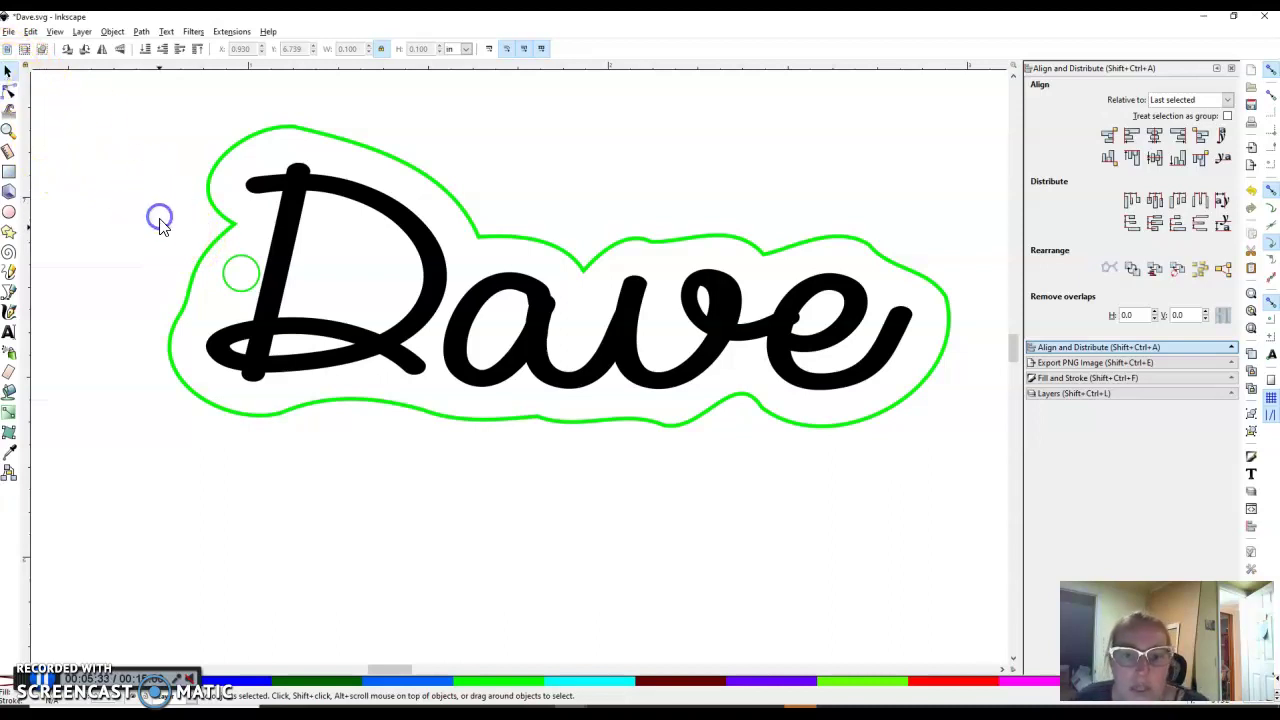
{"action": "scroll", "coordinate": [160, 252], "scroll_direction": "down", "scroll_amount": 2}
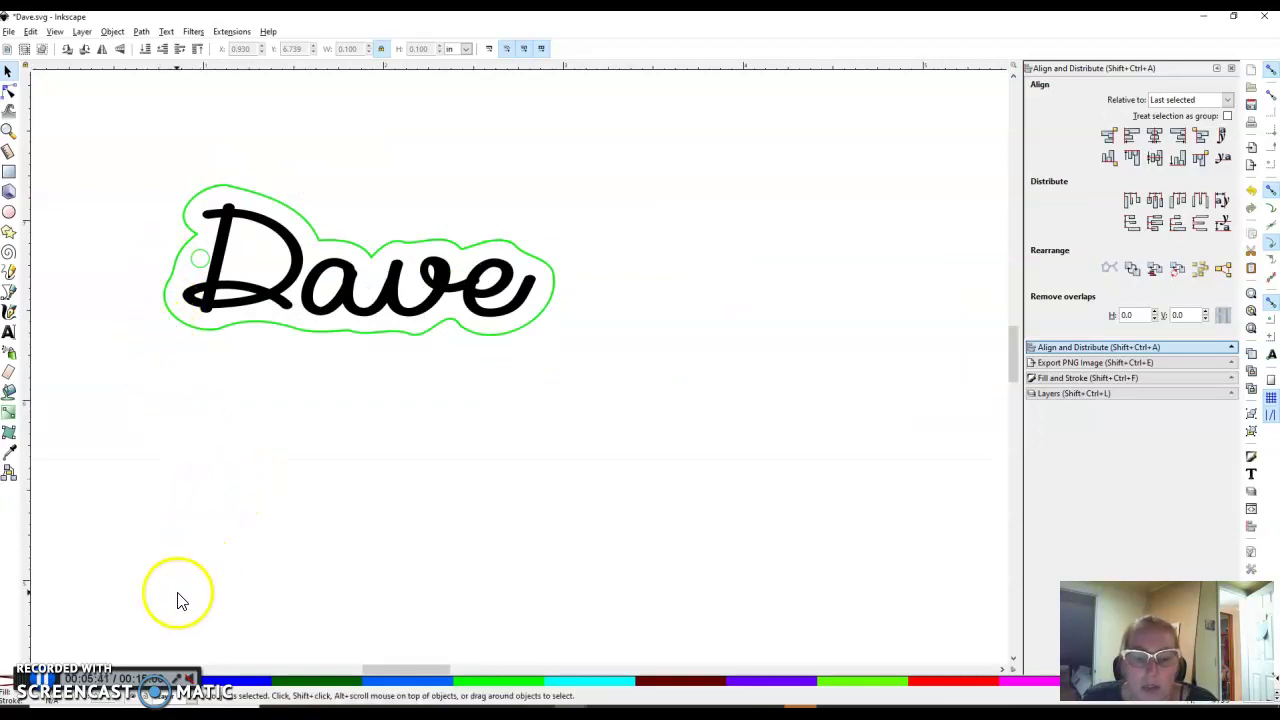
{"action": "left_click", "coordinate": [207, 283]}
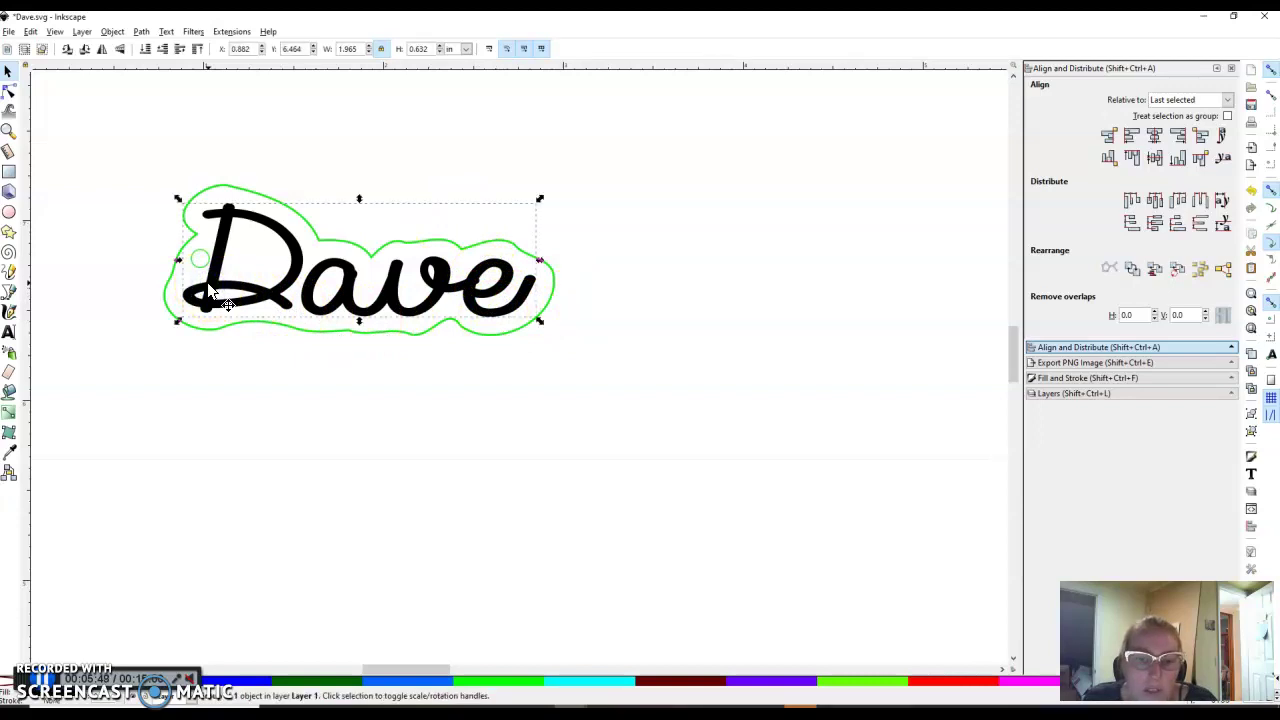
{"action": "left_click", "coordinate": [210, 332]}
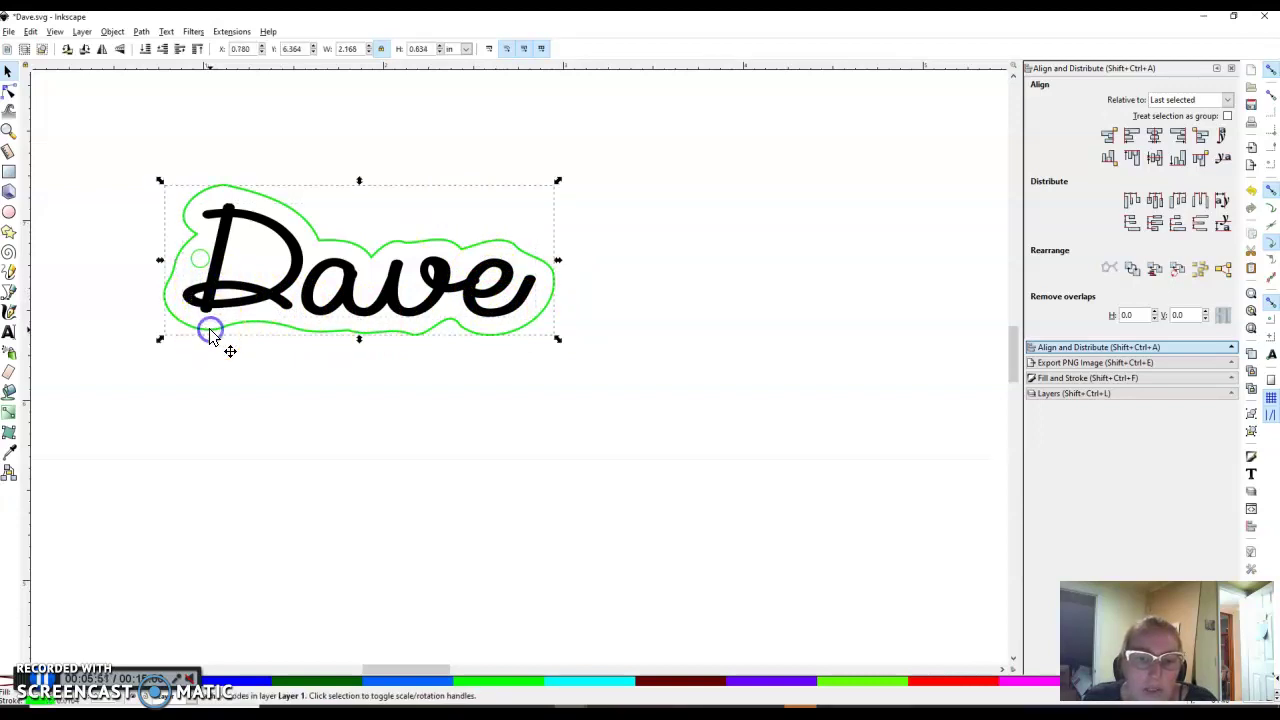
{"action": "left_click", "coordinate": [197, 268]}
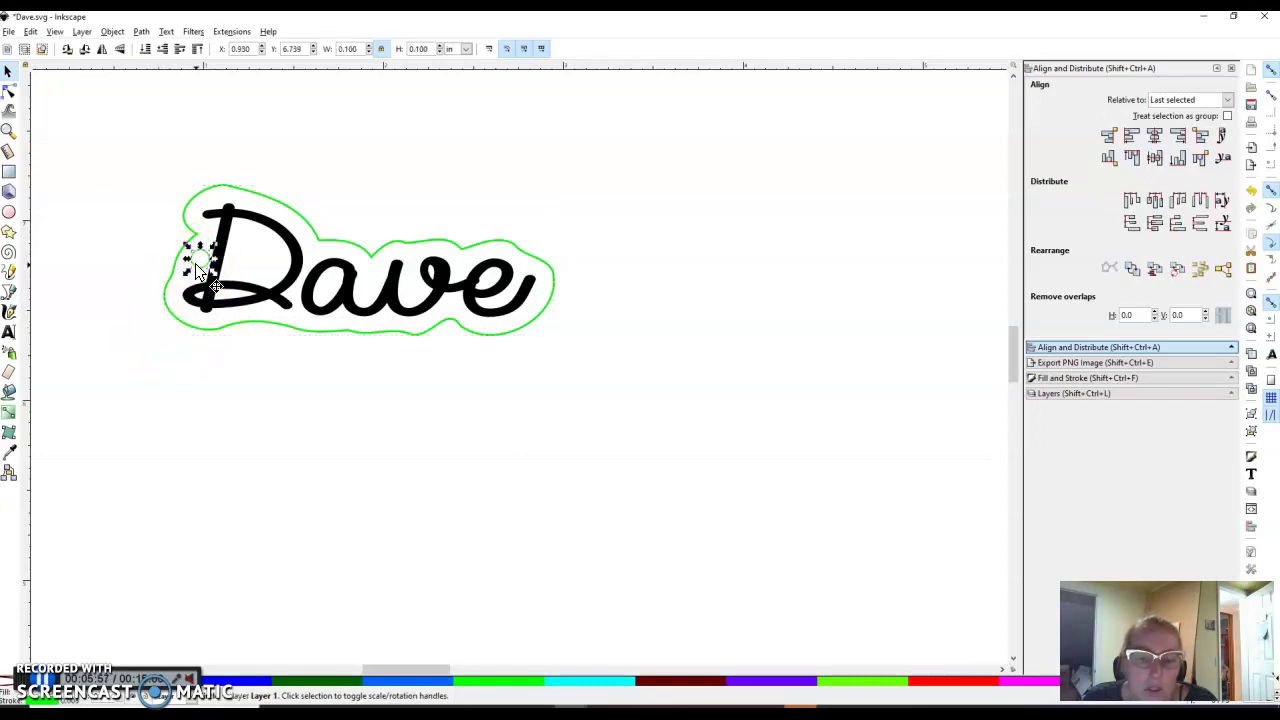
{"action": "left_click", "coordinate": [317, 690]}
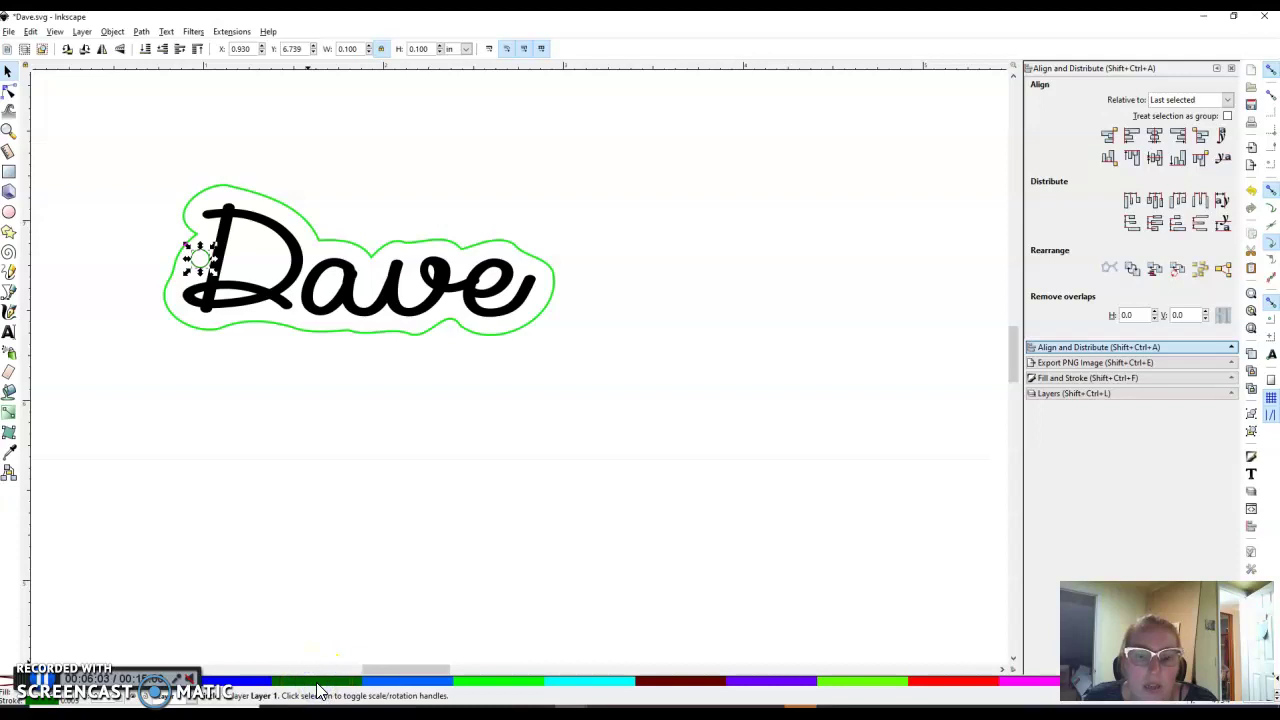
{"action": "left_click", "coordinate": [289, 688]}
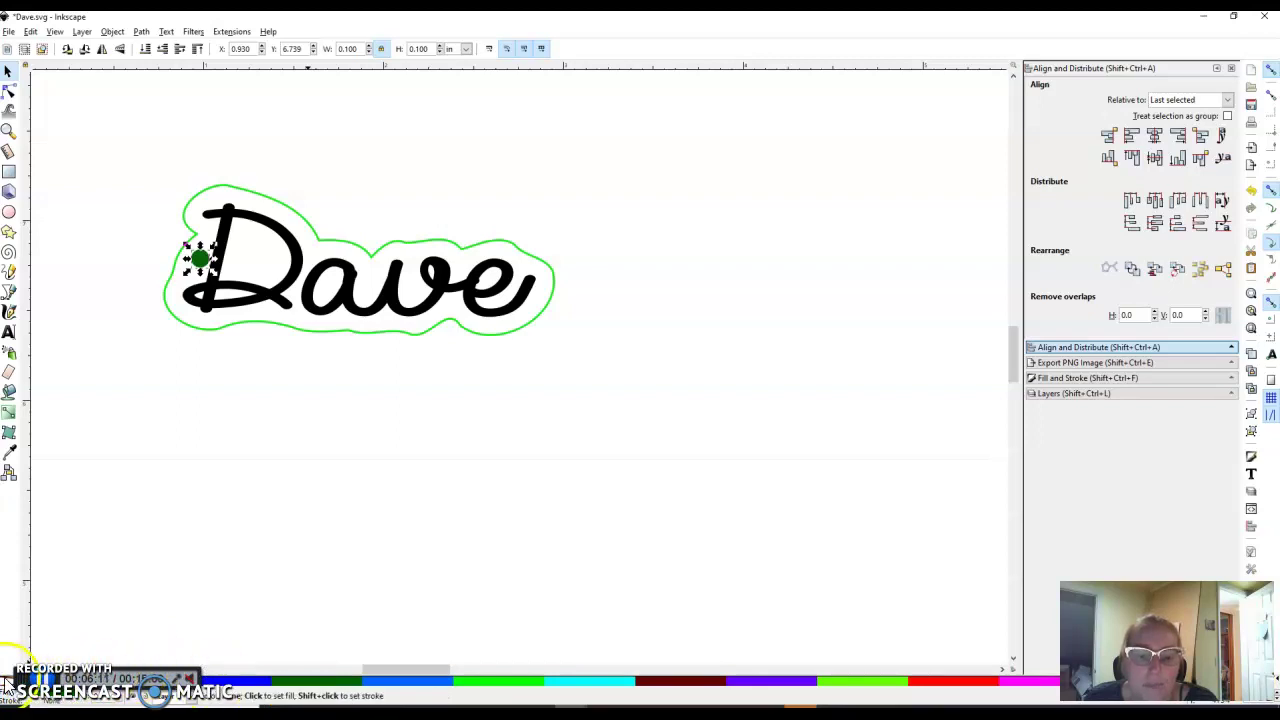
{"action": "left_click", "coordinate": [313, 676]}
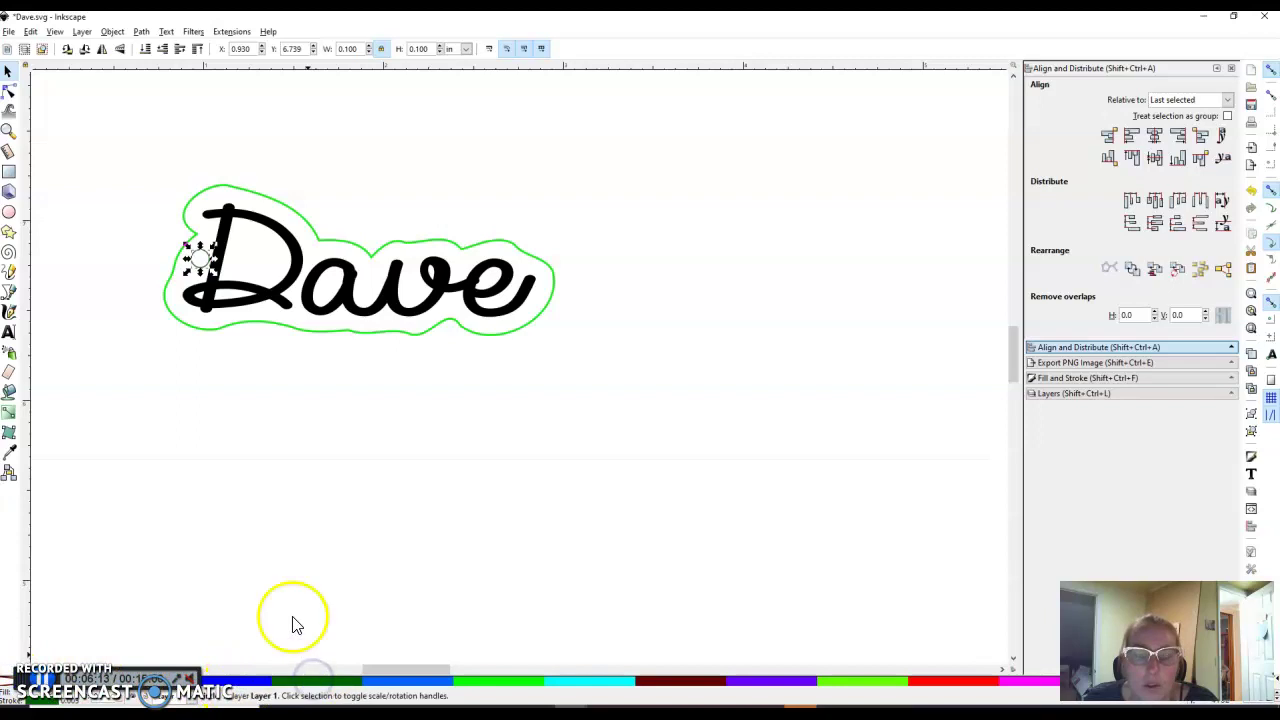
{"action": "left_click", "coordinate": [230, 380]}
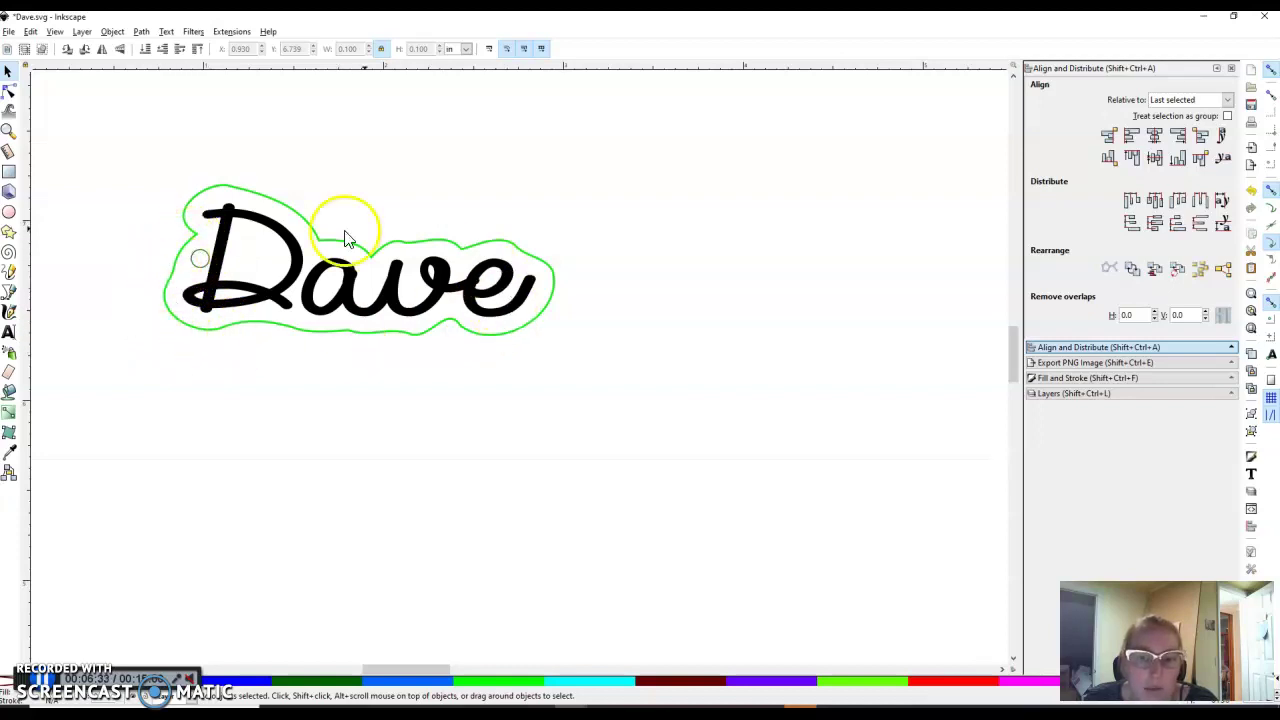
{"action": "left_click", "coordinate": [202, 266]}
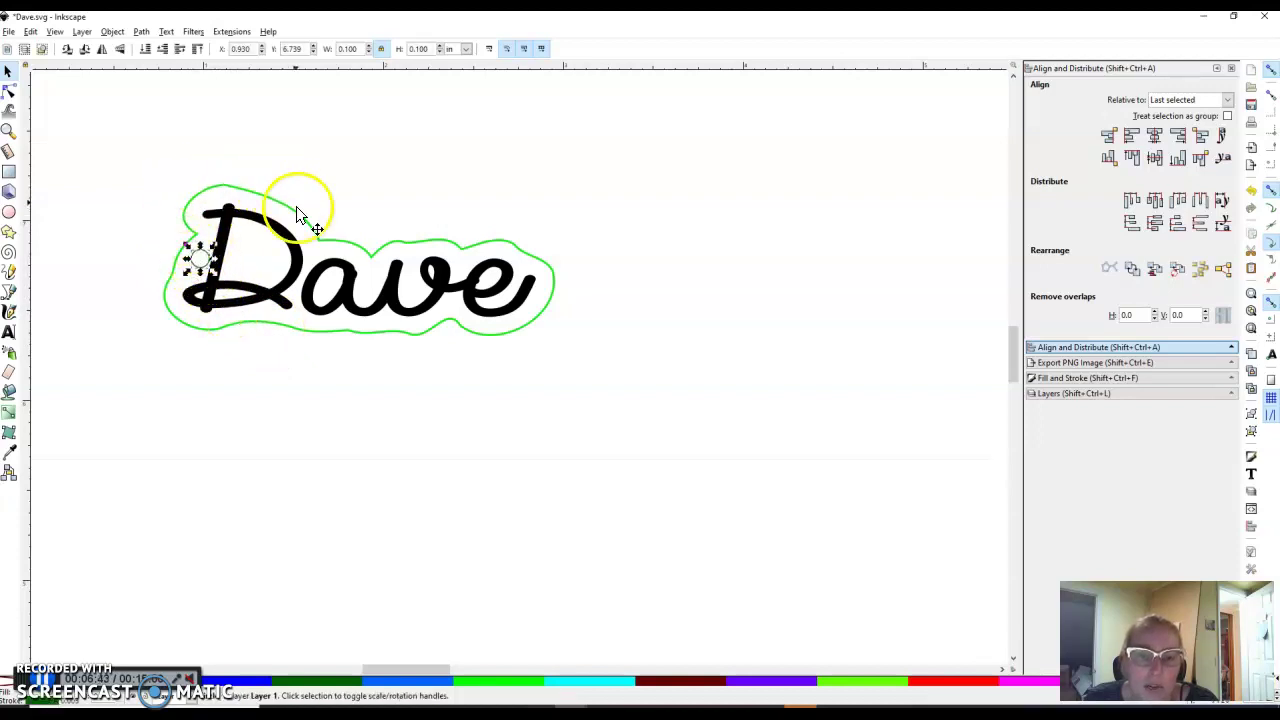
{"action": "left_click", "coordinate": [154, 180]}
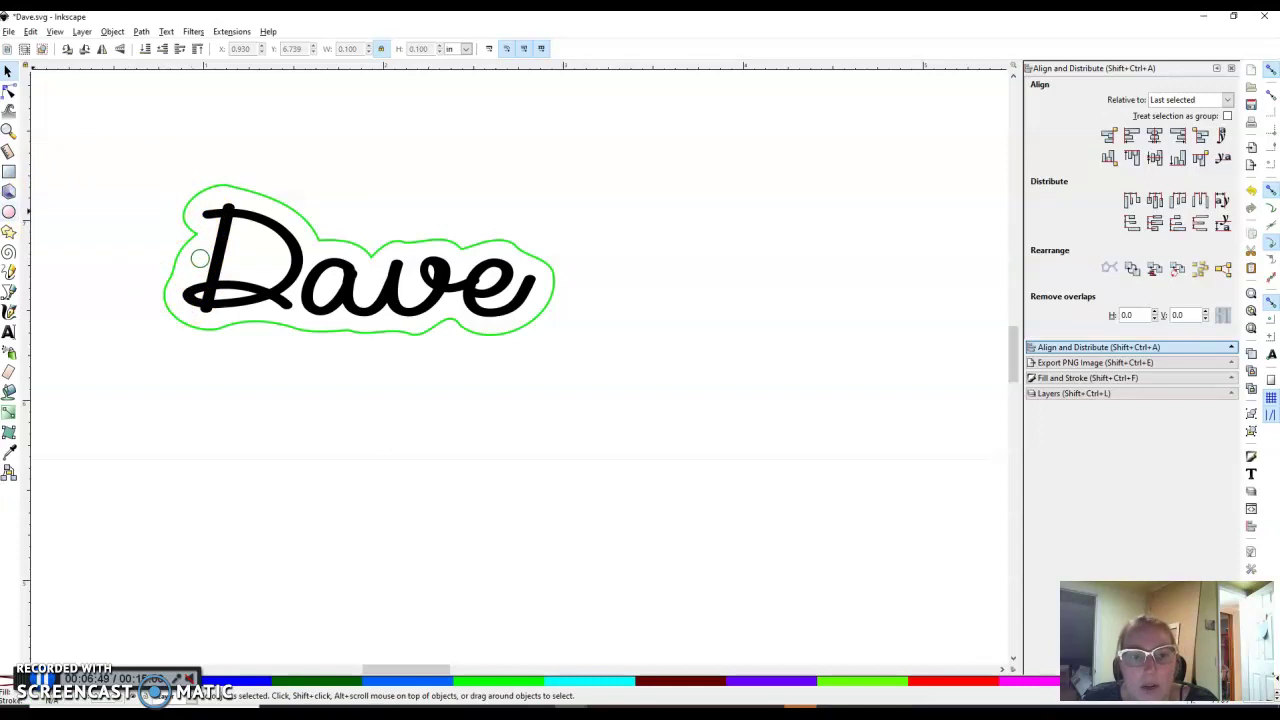
Draw a larger circle, about 0.399 × 0.374 in, over the small hole.
{"action": "left_click", "coordinate": [9, 216]}
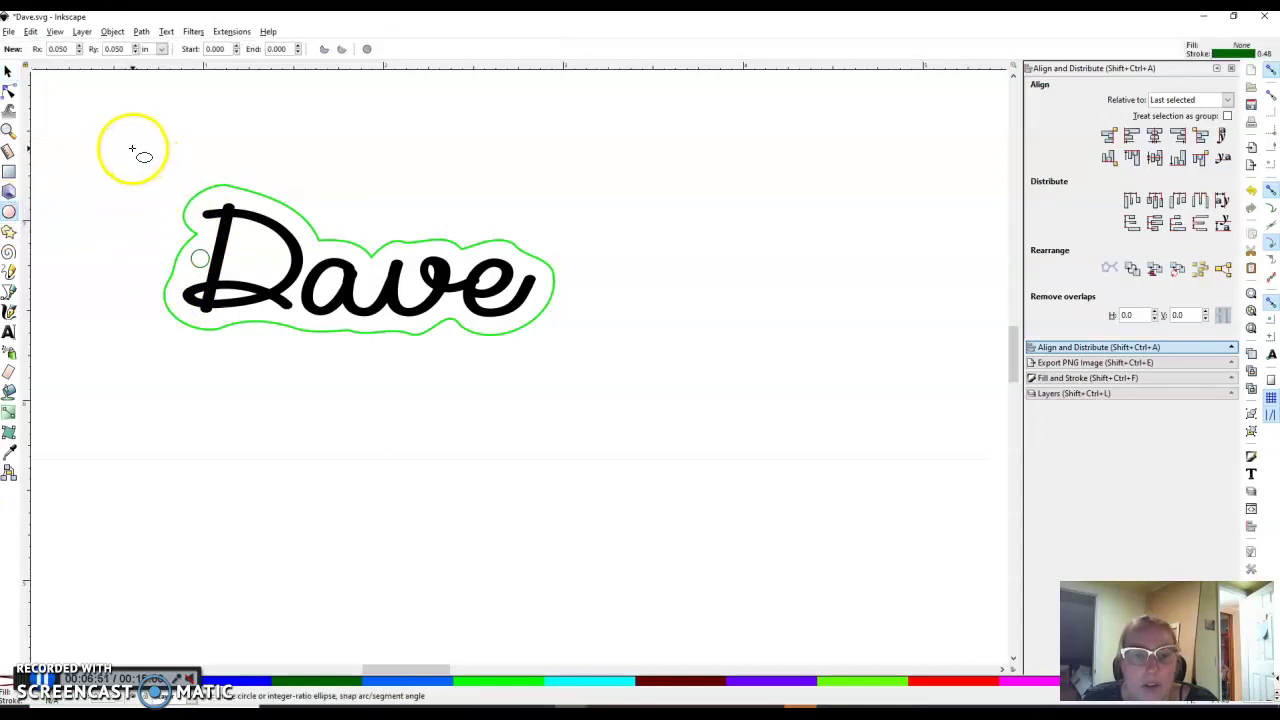
{"action": "left_click_drag", "start_coordinate": [134, 151], "coordinate": [148, 166]}
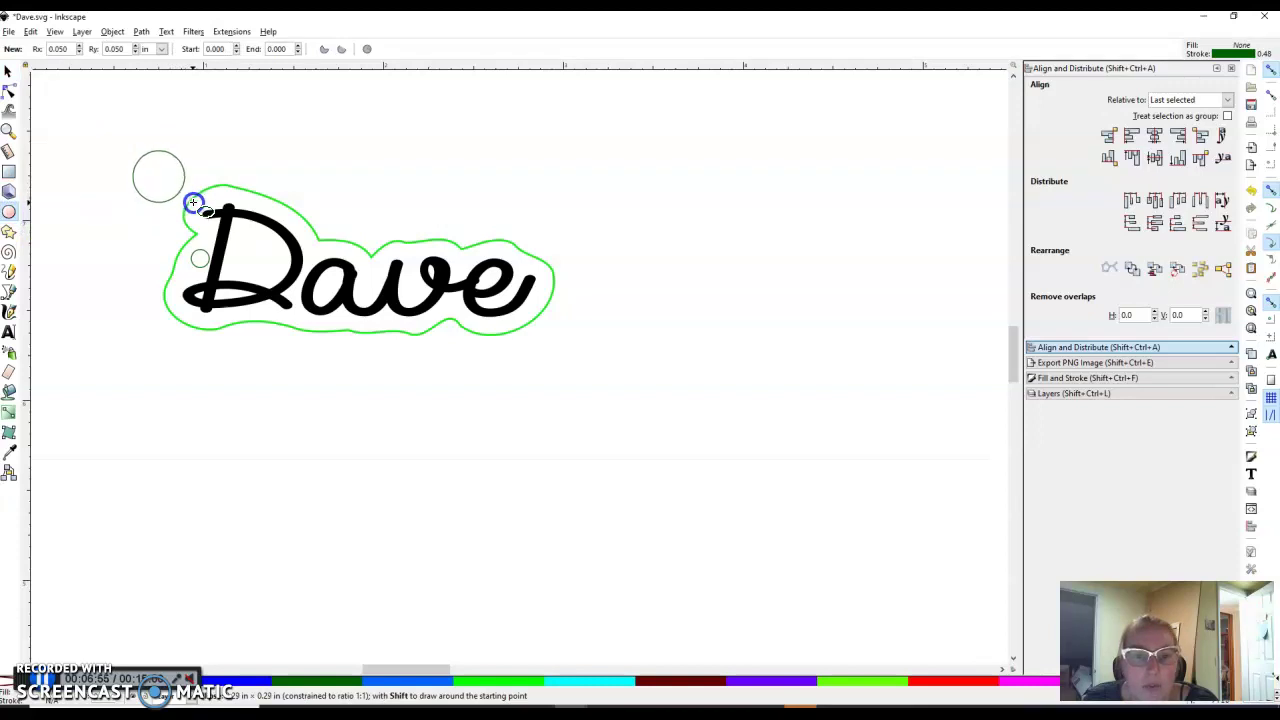
{"action": "left_click_drag", "start_coordinate": [194, 203], "coordinate": [199, 216]}
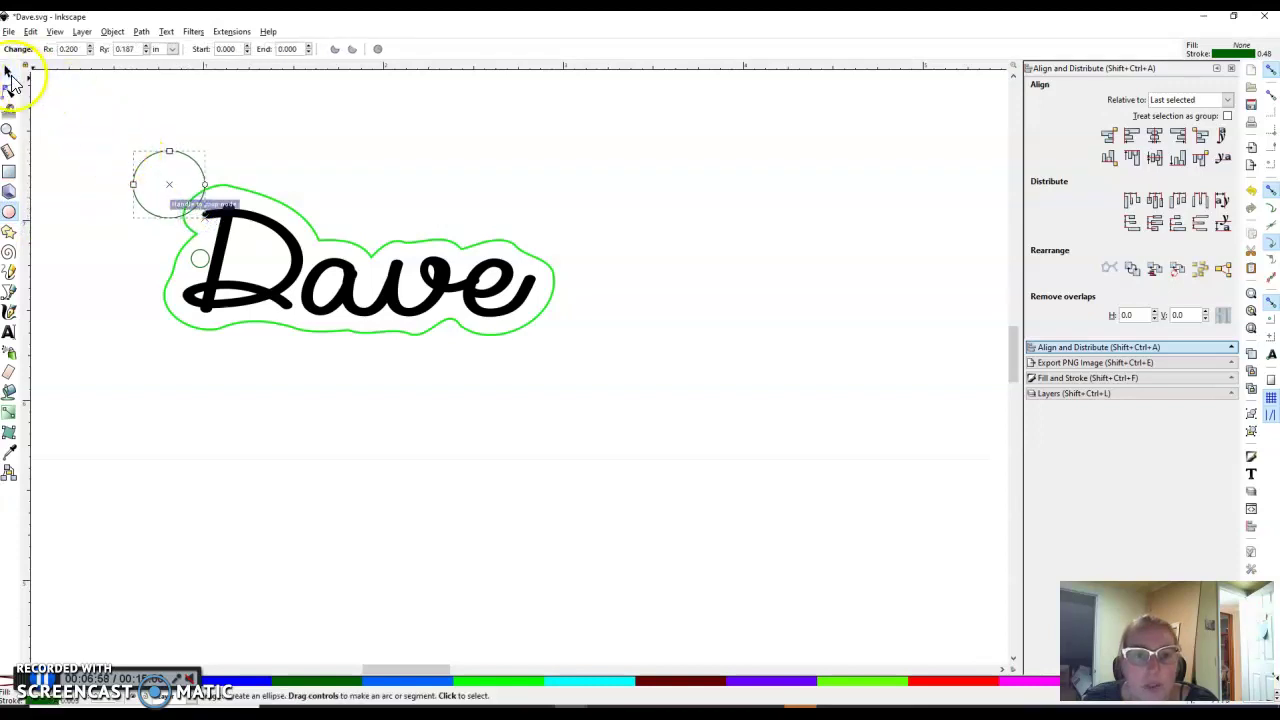
{"action": "left_click", "coordinate": [8, 72]}
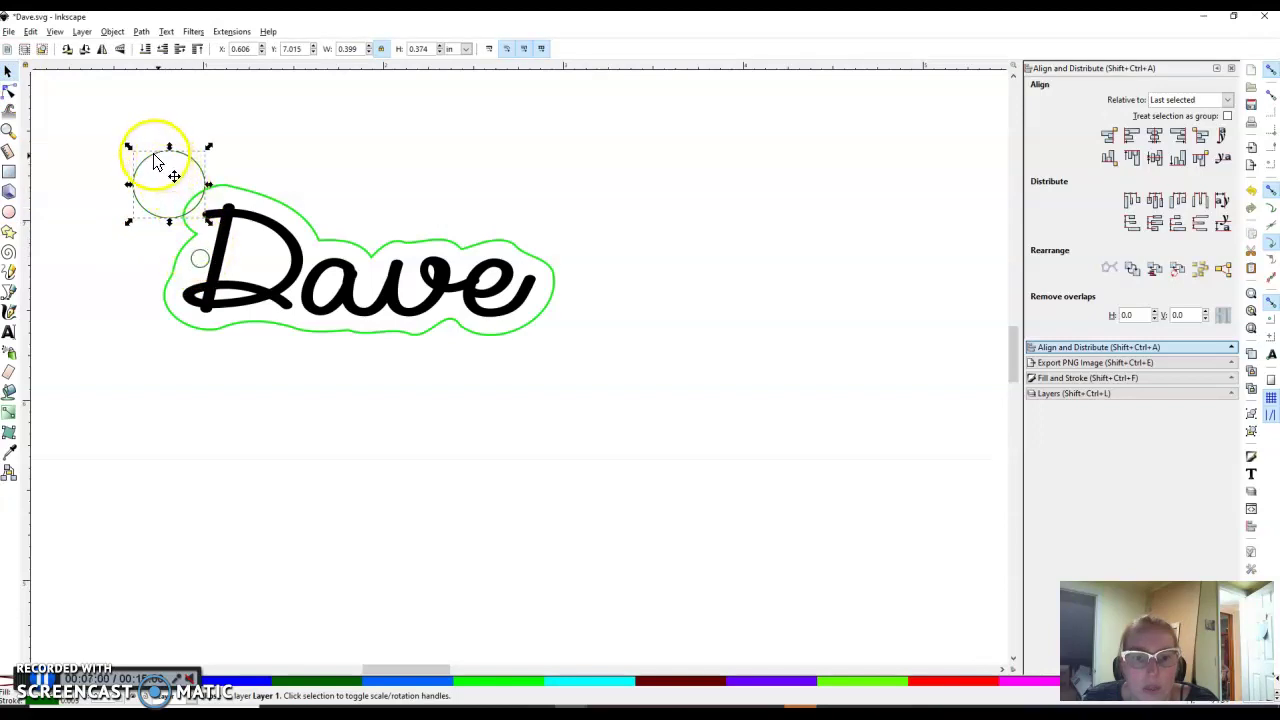
{"action": "left_click_drag", "start_coordinate": [168, 156], "coordinate": [198, 172]}
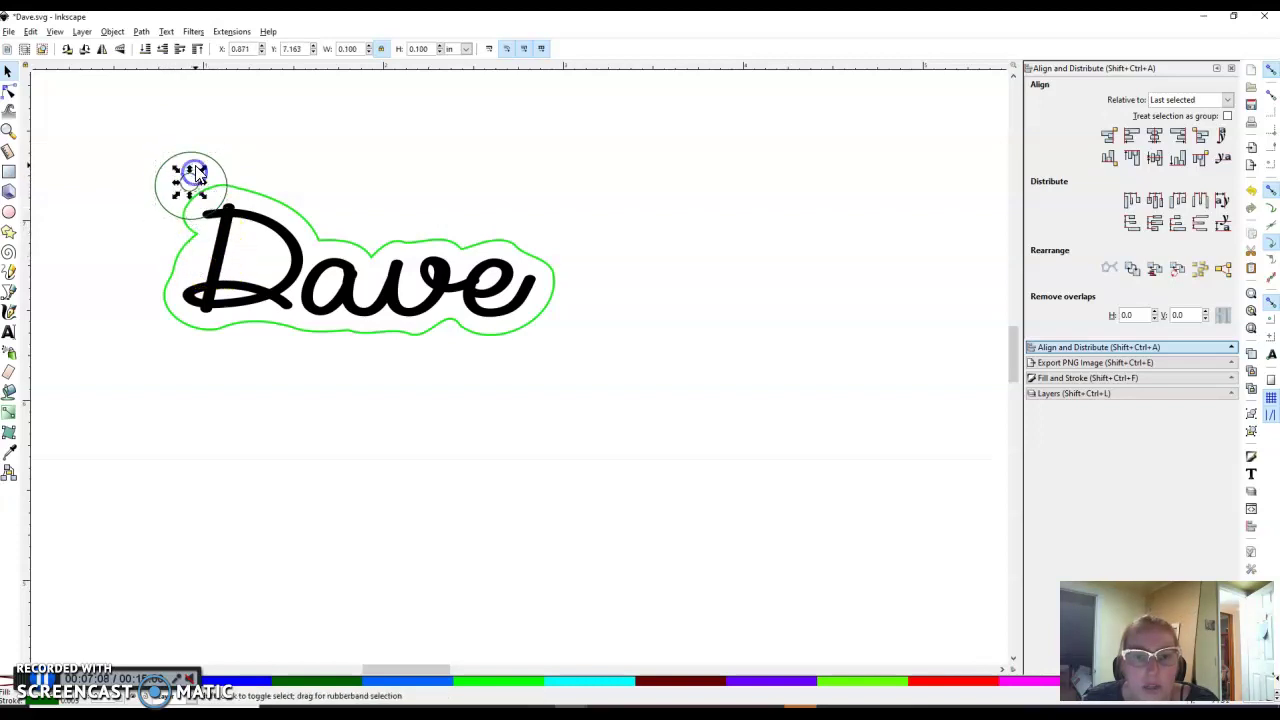
Centre the large circle on the small hole and add the green Dave outline to the selection.
{"action": "left_click", "coordinate": [212, 176], "text": "shift"}
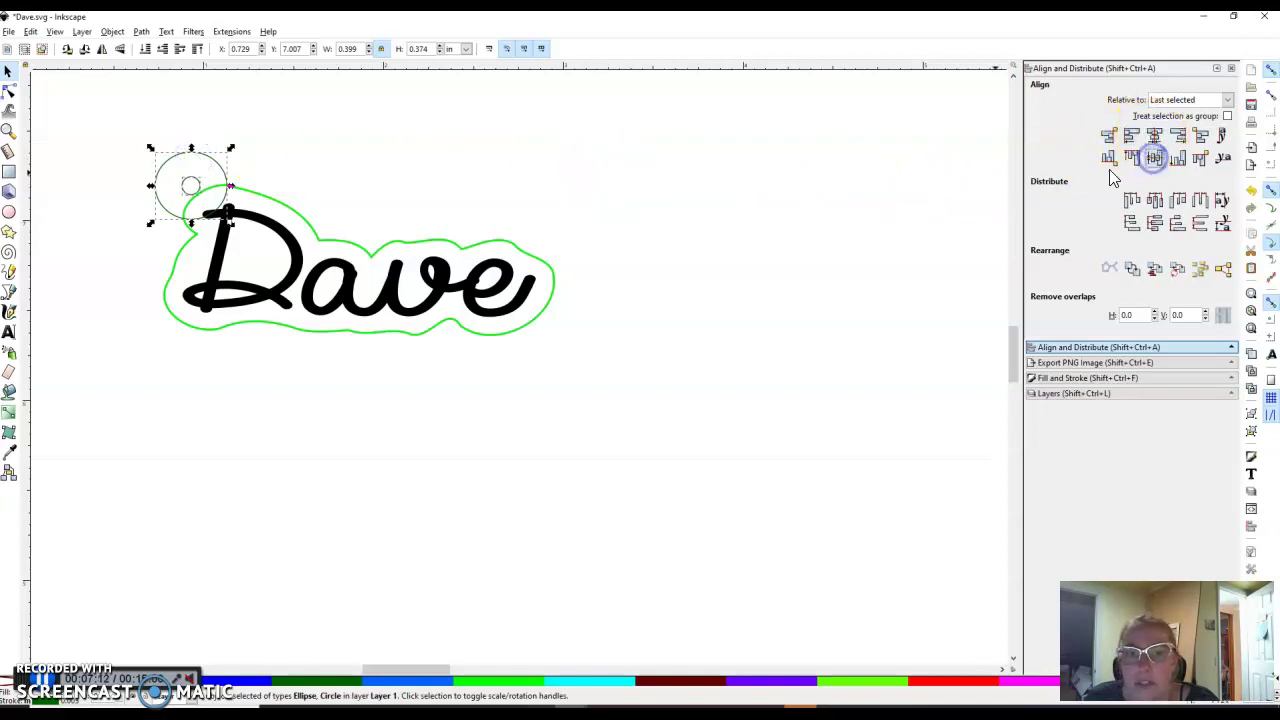
{"action": "left_click", "coordinate": [126, 185]}
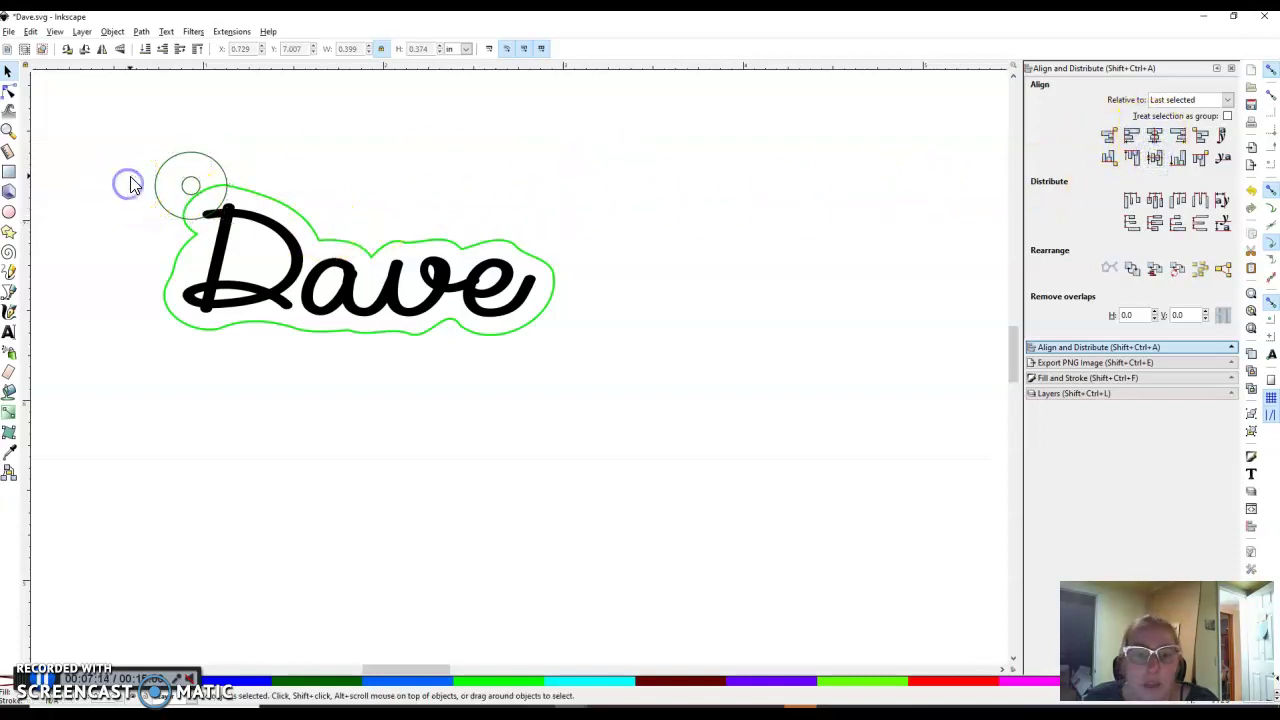
{"action": "left_click", "coordinate": [191, 184]}
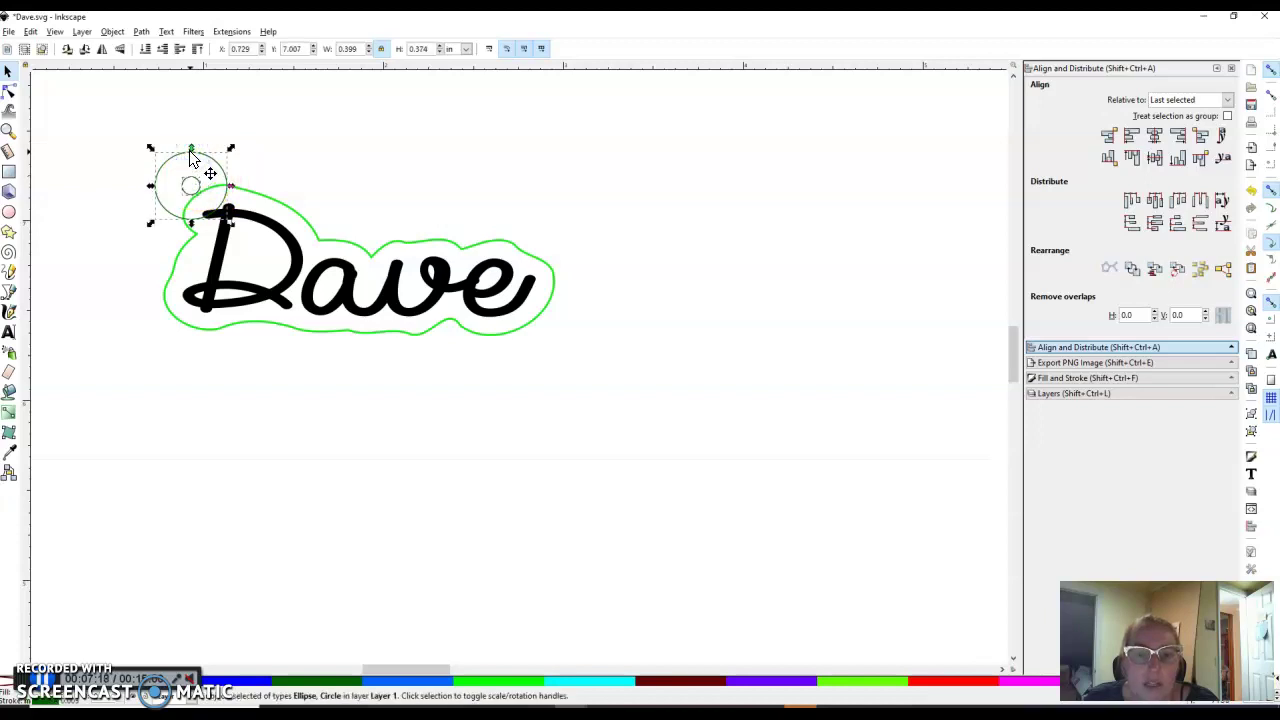
{"action": "left_click", "coordinate": [97, 135]}
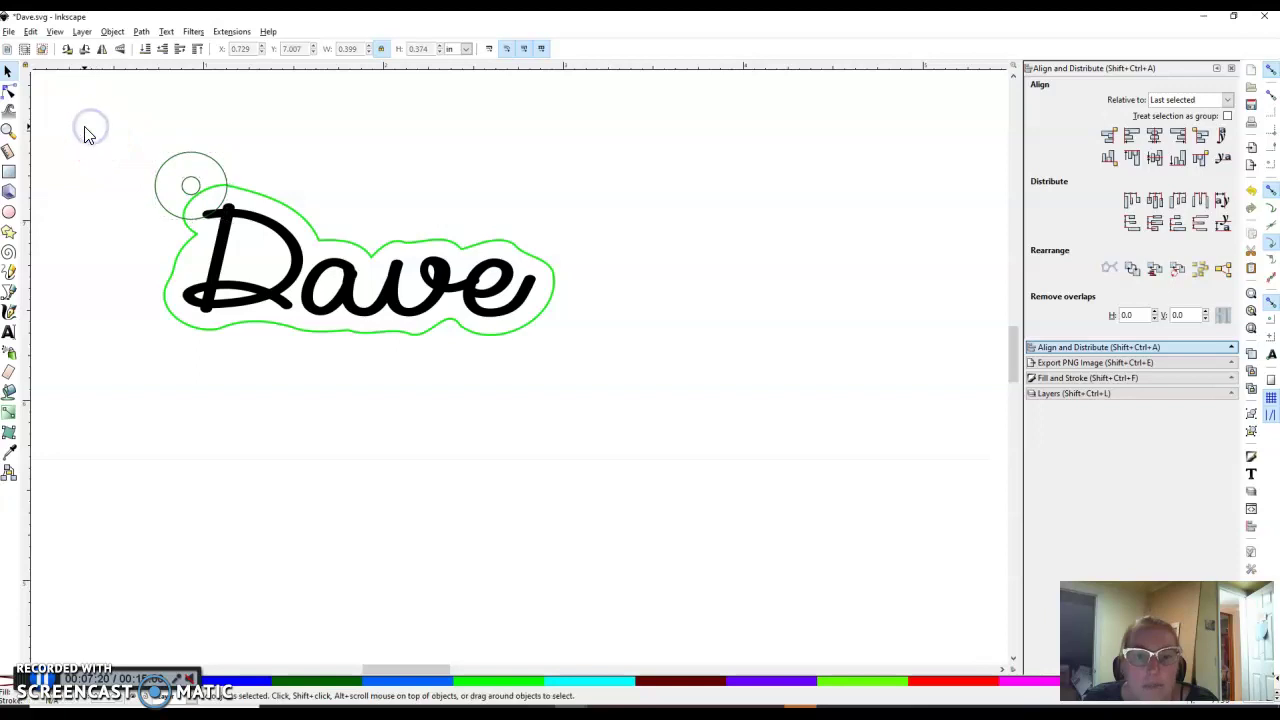
{"action": "left_click", "coordinate": [119, 143]}
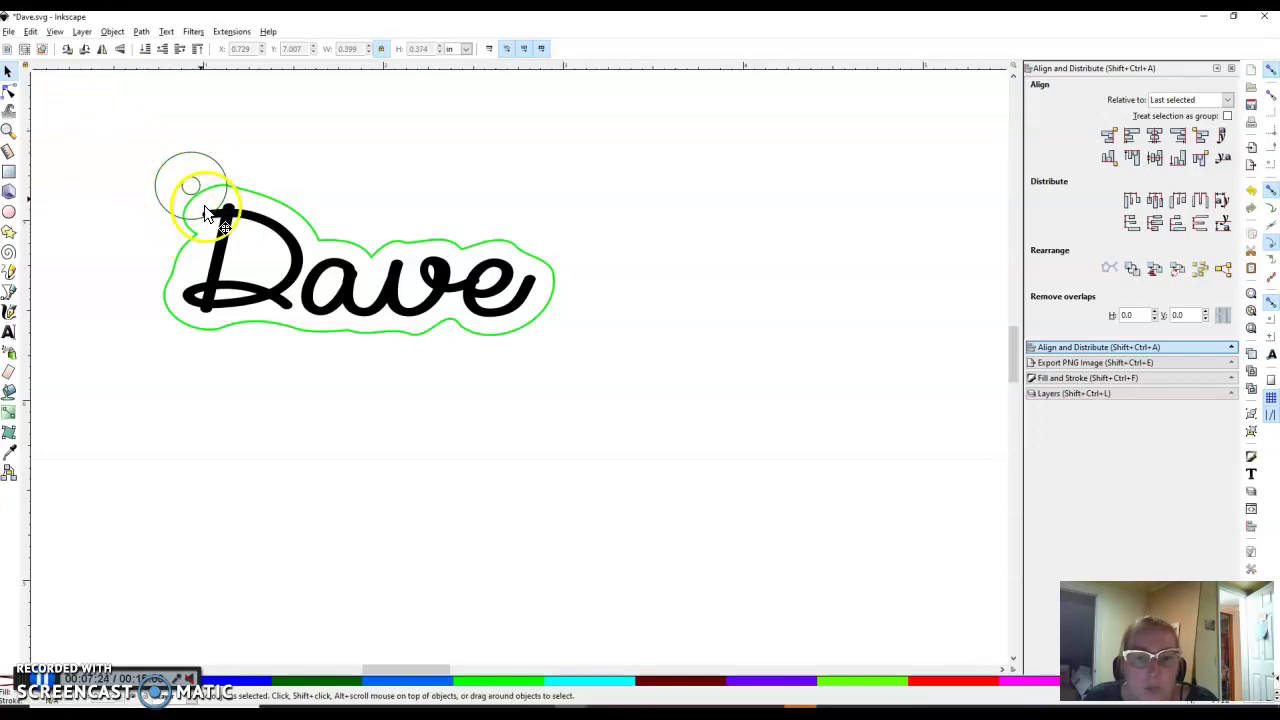
{"action": "left_click", "coordinate": [95, 97]}
{"action": "left_click", "coordinate": [199, 127]}
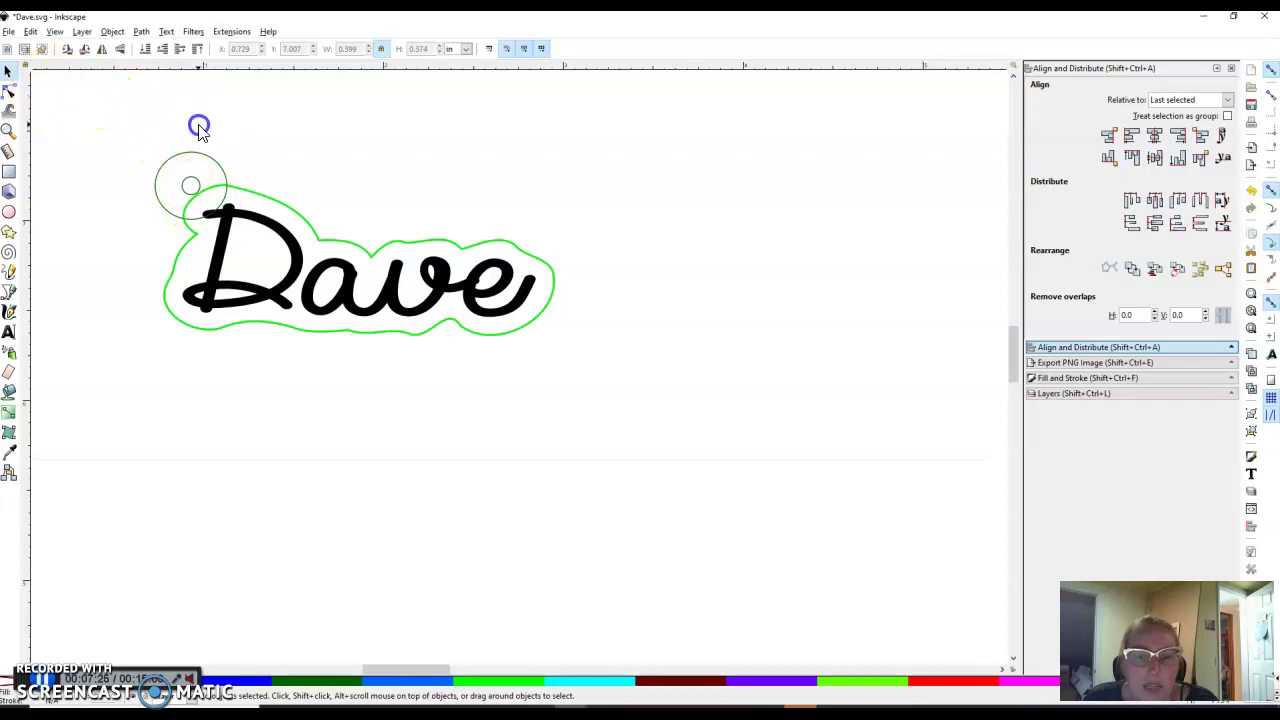
{"action": "left_click", "coordinate": [219, 166]}
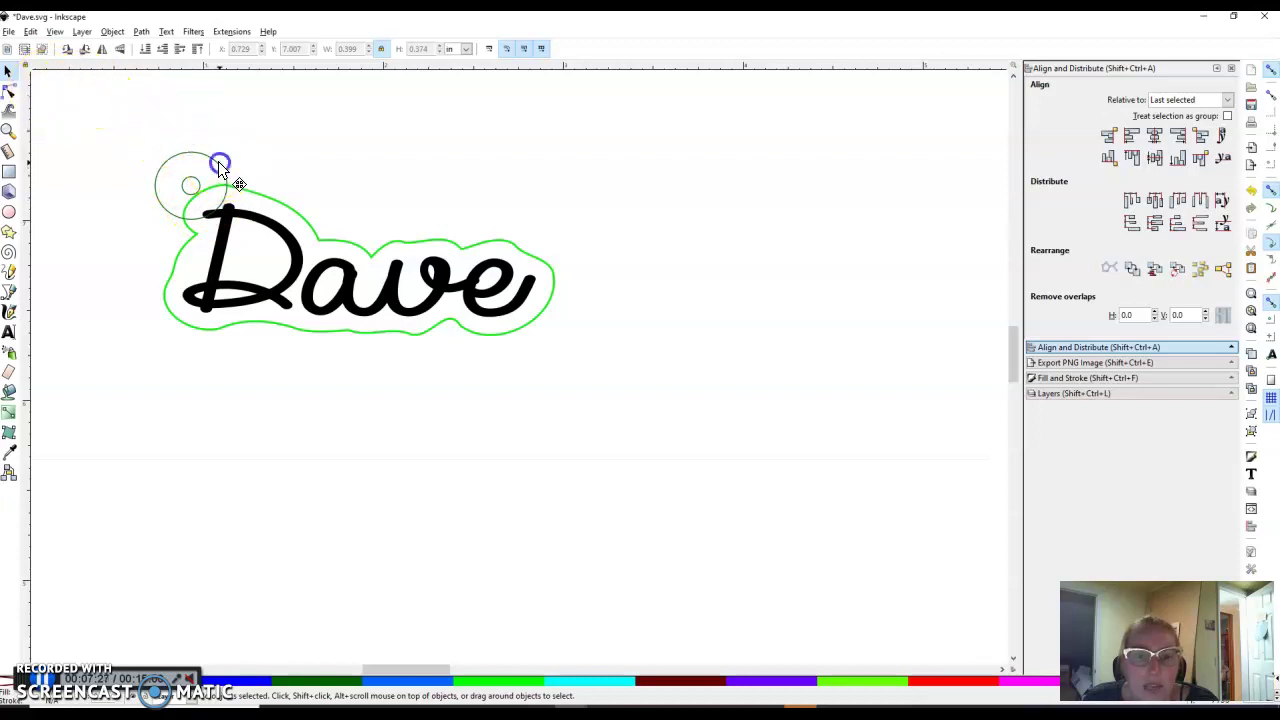
{"action": "left_click", "coordinate": [258, 200], "text": "shift"}
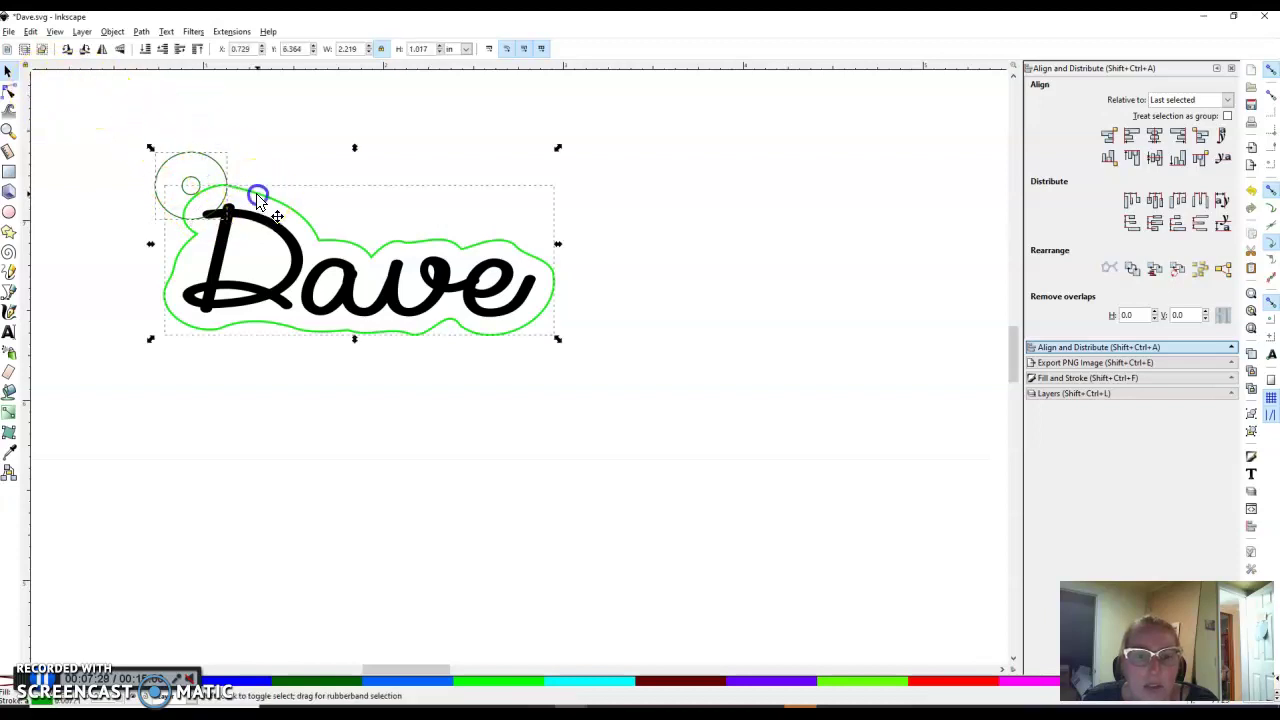
Union the large circle with the green Dave outline into one shape, then deselect.
{"action": "left_click", "coordinate": [141, 32]}
{"action": "left_click", "coordinate": [157, 109]}
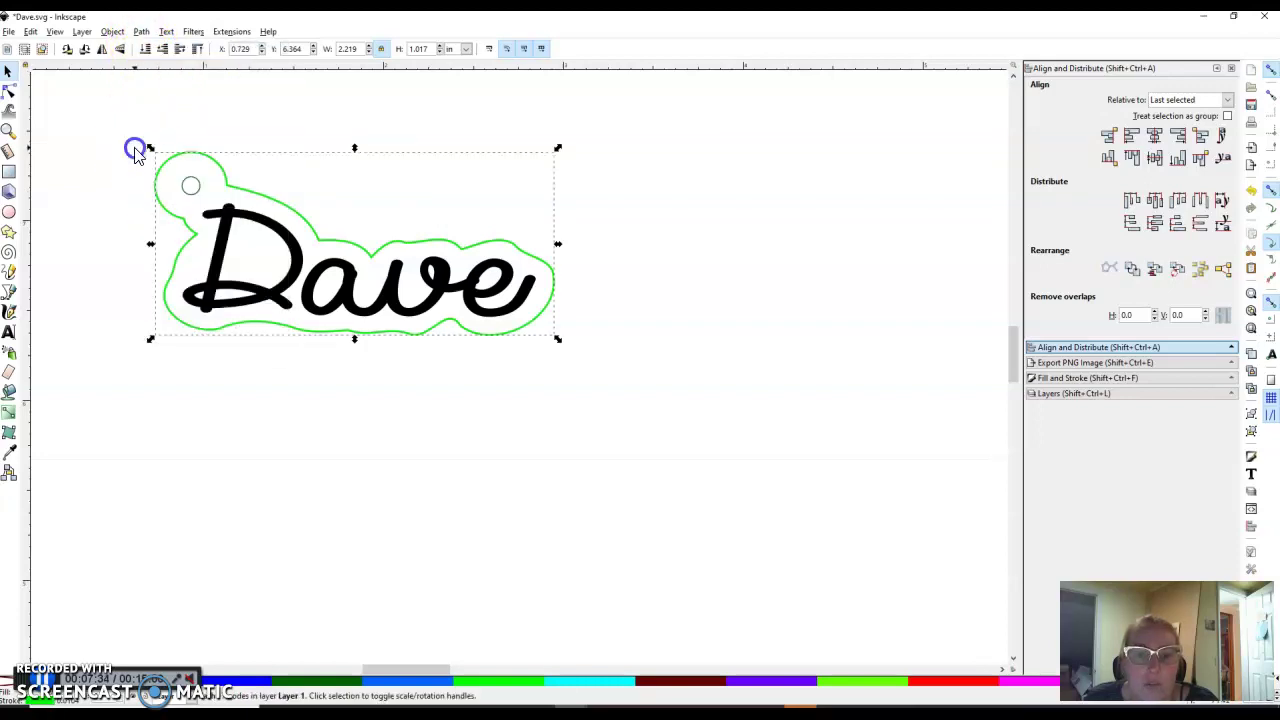
{"action": "left_click", "coordinate": [135, 151]}
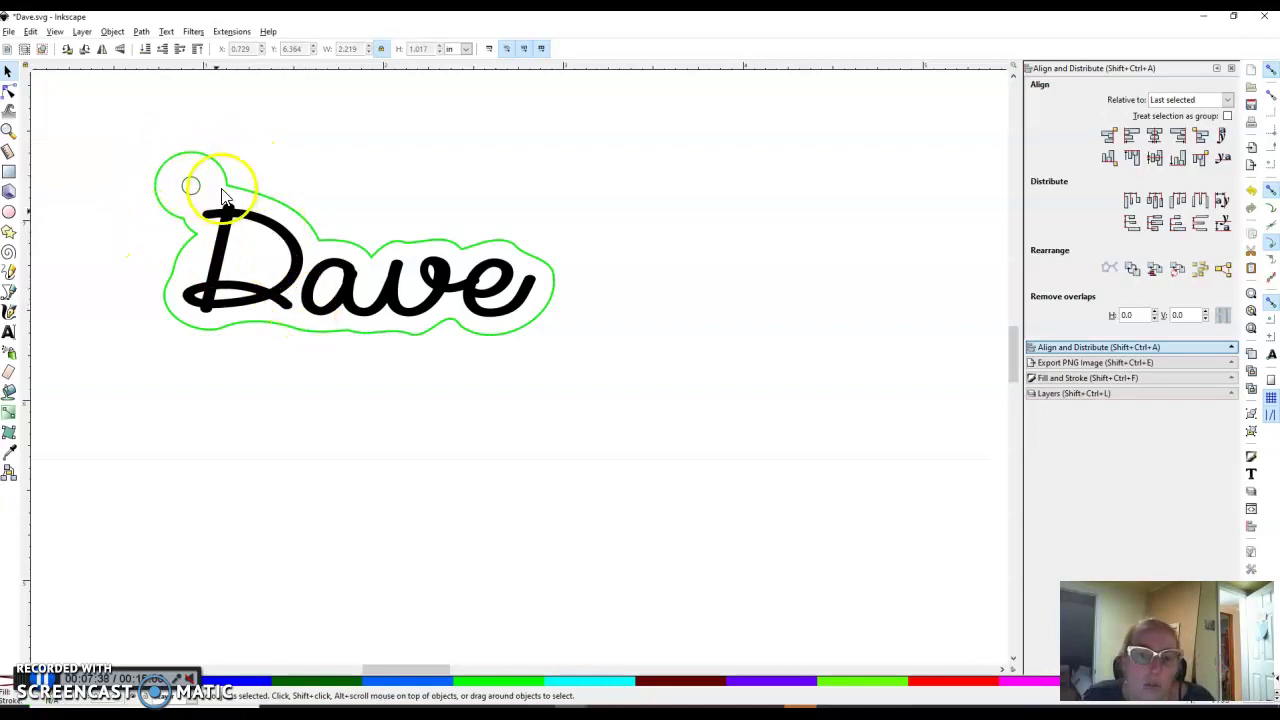
{"action": "left_click", "coordinate": [114, 178]}
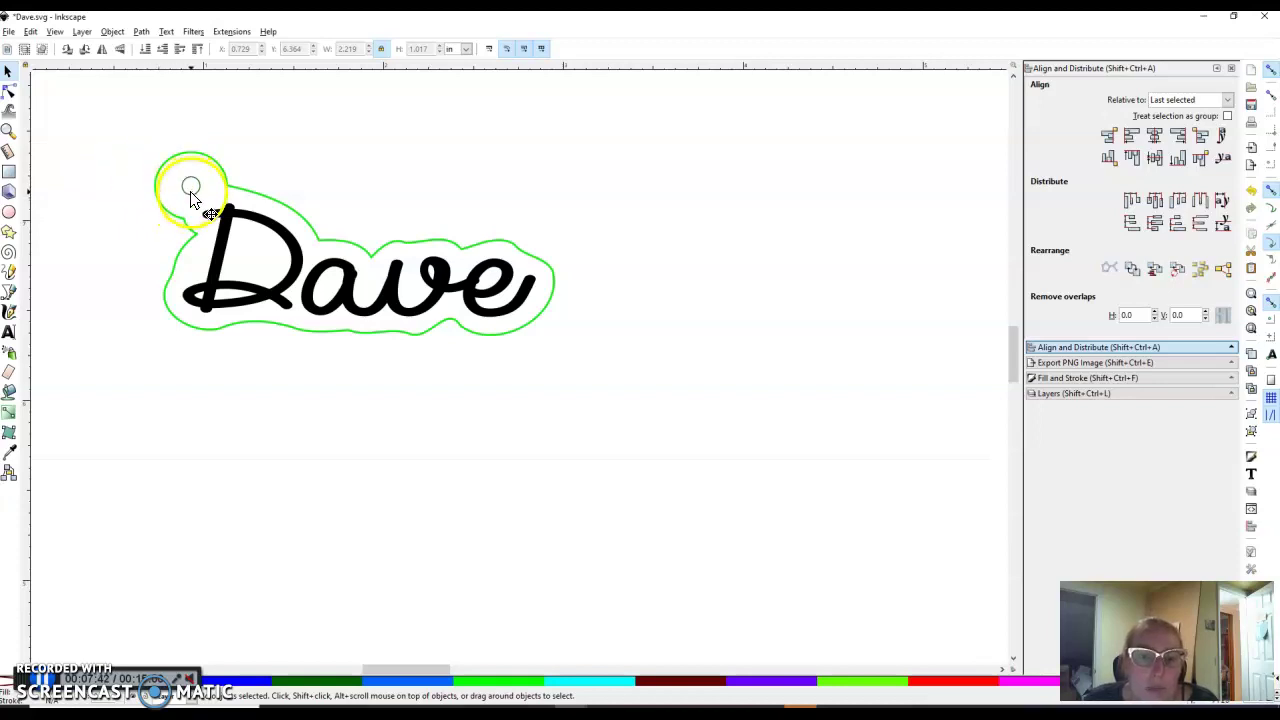
Group the lower Dave letters, green outline and hole, then flip the group horizontally.
{"action": "left_click", "coordinate": [190, 188]}
{"action": "left_click", "coordinate": [133, 153]}
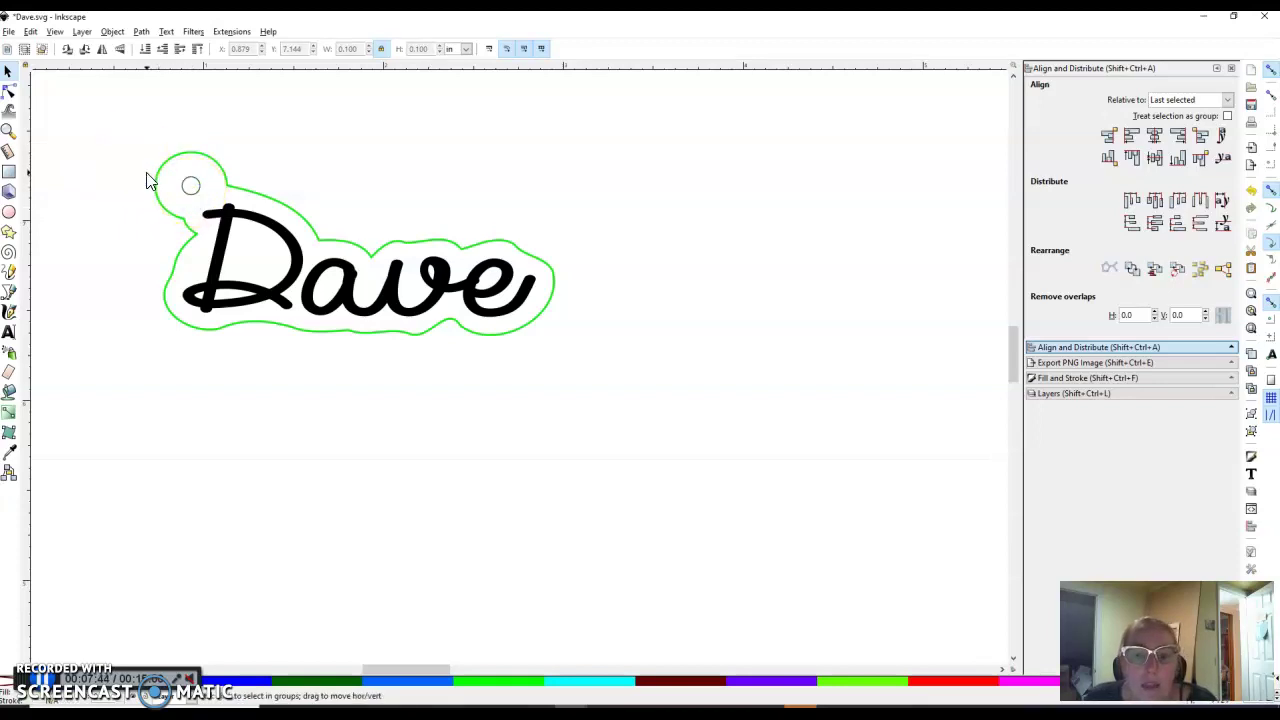
{"action": "scroll", "coordinate": [146, 180], "scroll_direction": "down", "scroll_amount": 2}
{"action": "scroll", "coordinate": [146, 180], "scroll_direction": "up", "scroll_amount": 2}
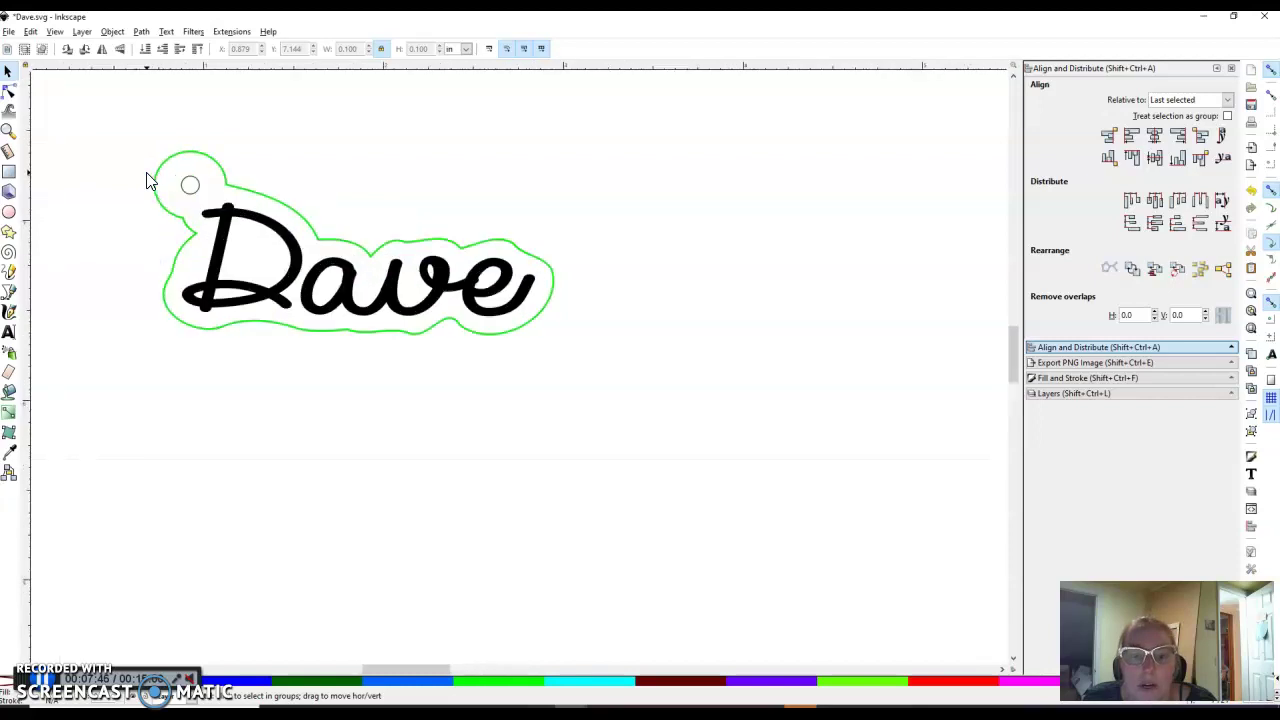
{"action": "scroll", "coordinate": [146, 180], "scroll_direction": "down", "scroll_amount": 2}
{"action": "scroll", "coordinate": [146, 180], "scroll_direction": "up", "scroll_amount": 4}
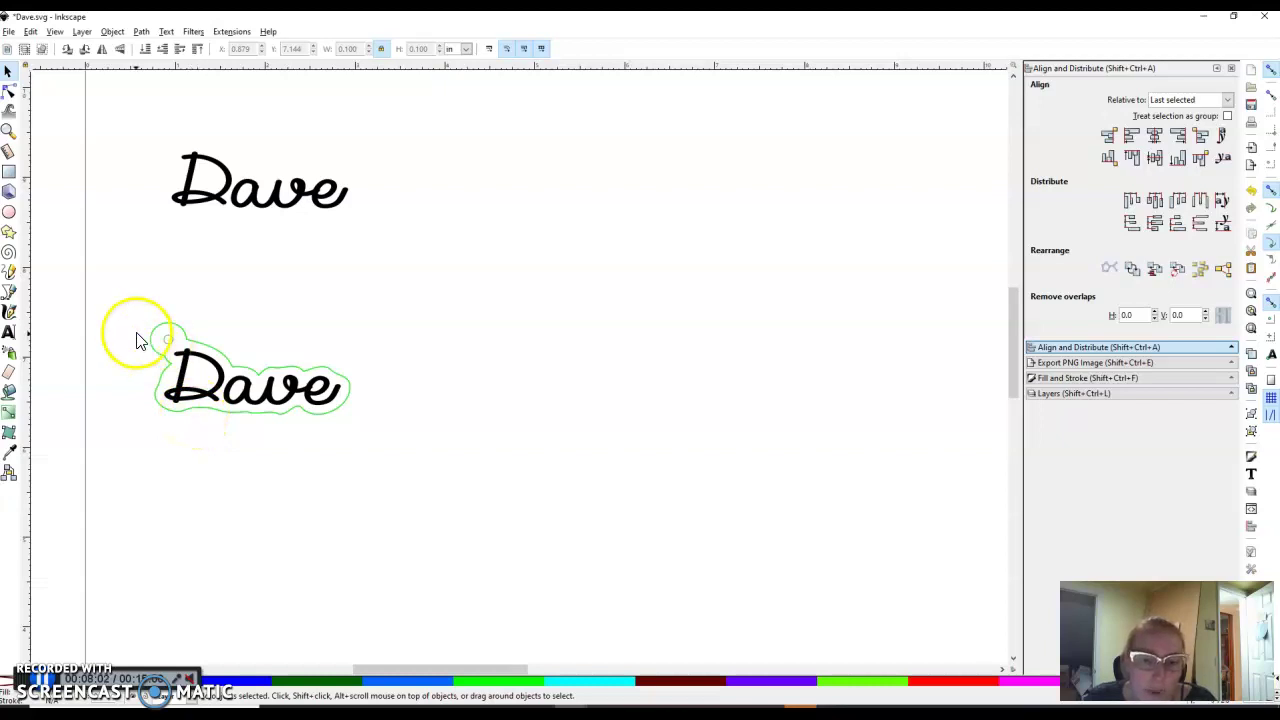
{"action": "left_click_drag", "start_coordinate": [131, 316], "coordinate": [408, 482]}
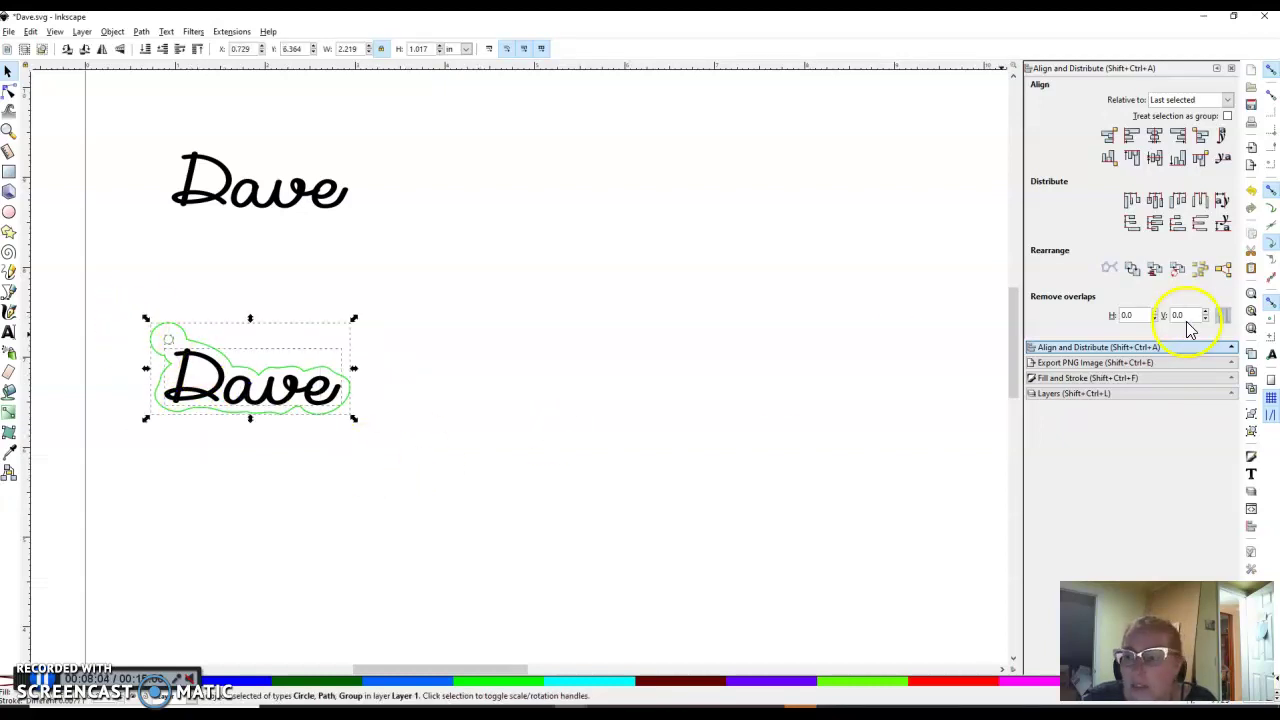
{"action": "left_click", "coordinate": [1251, 416]}
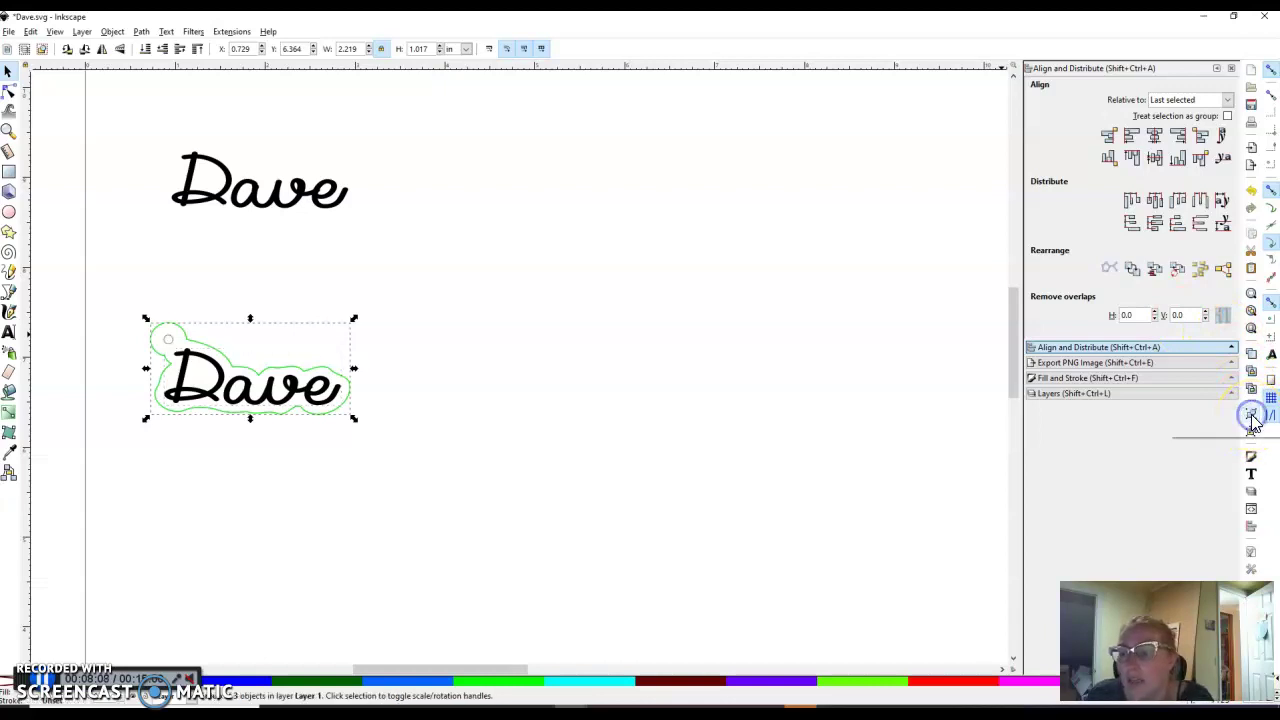
{"action": "left_click", "coordinate": [101, 49]}
{"action": "left_click", "coordinate": [228, 280]}
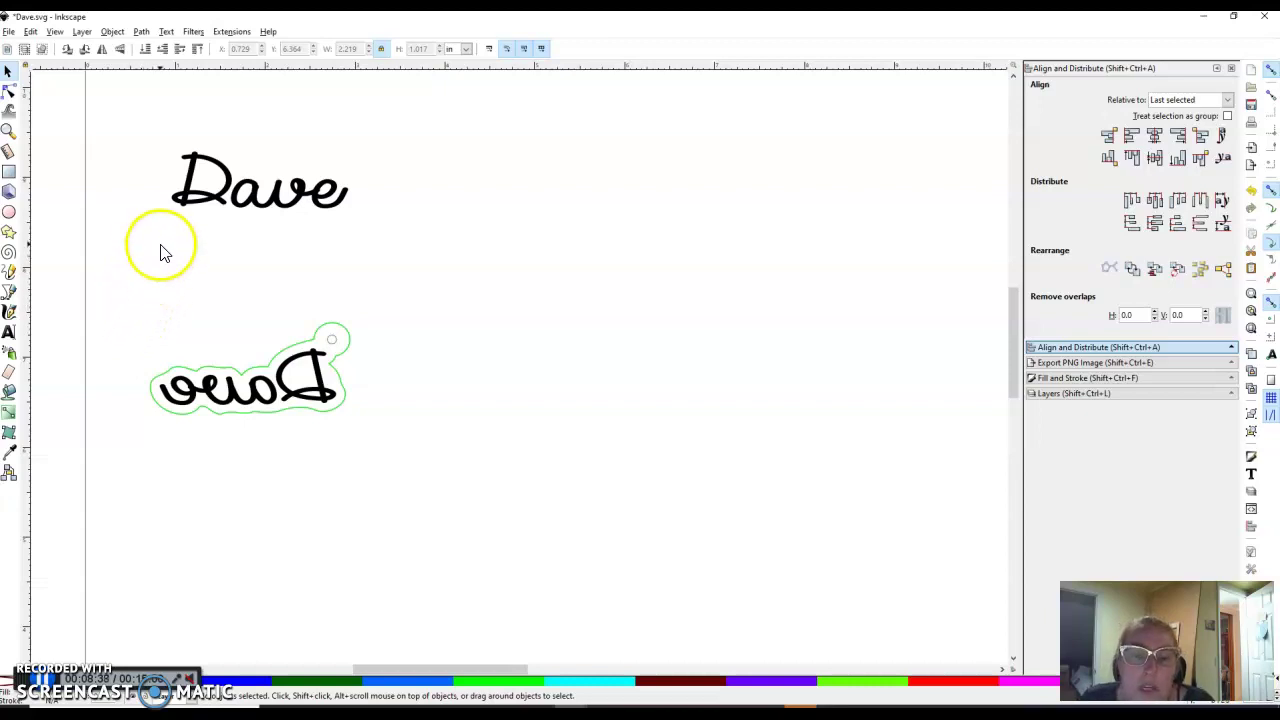
Drag the upright Dave text slightly left and down.
{"action": "left_click", "coordinate": [207, 203]}
{"action": "left_click_drag", "start_coordinate": [207, 203], "coordinate": [197, 213]}
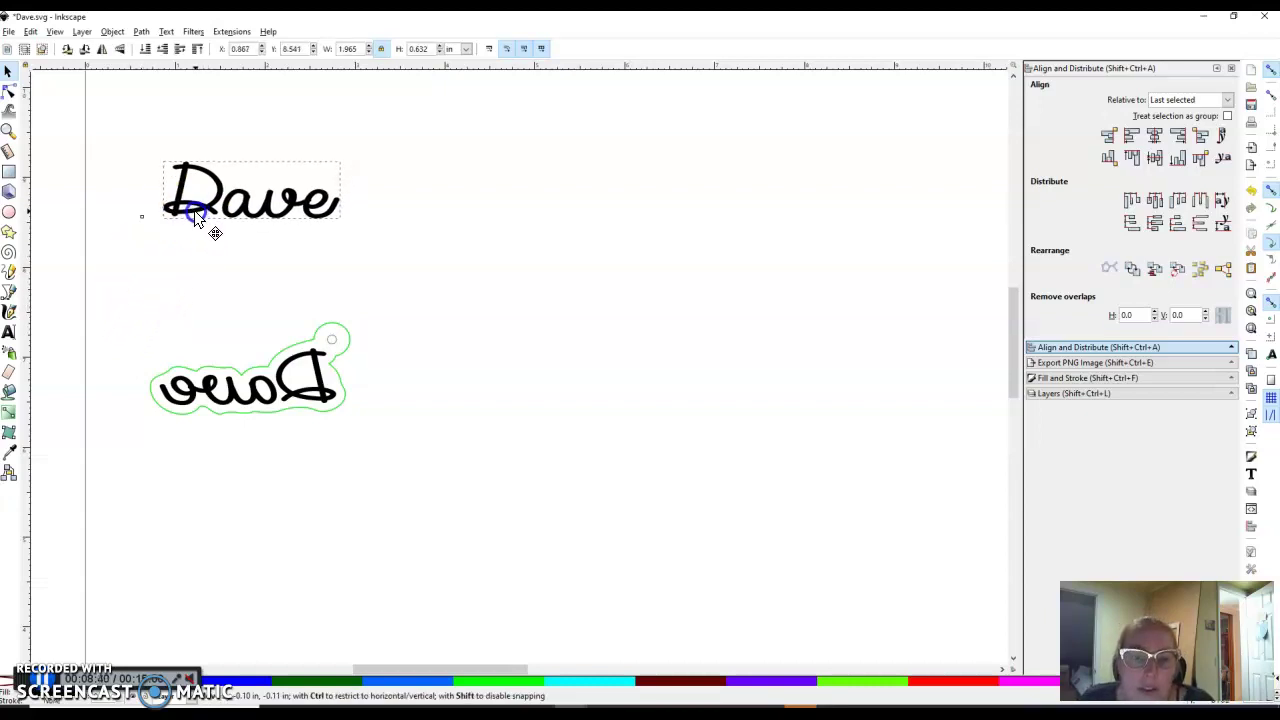
{"action": "left_click", "coordinate": [211, 265]}
{"action": "left_click", "coordinate": [209, 219]}
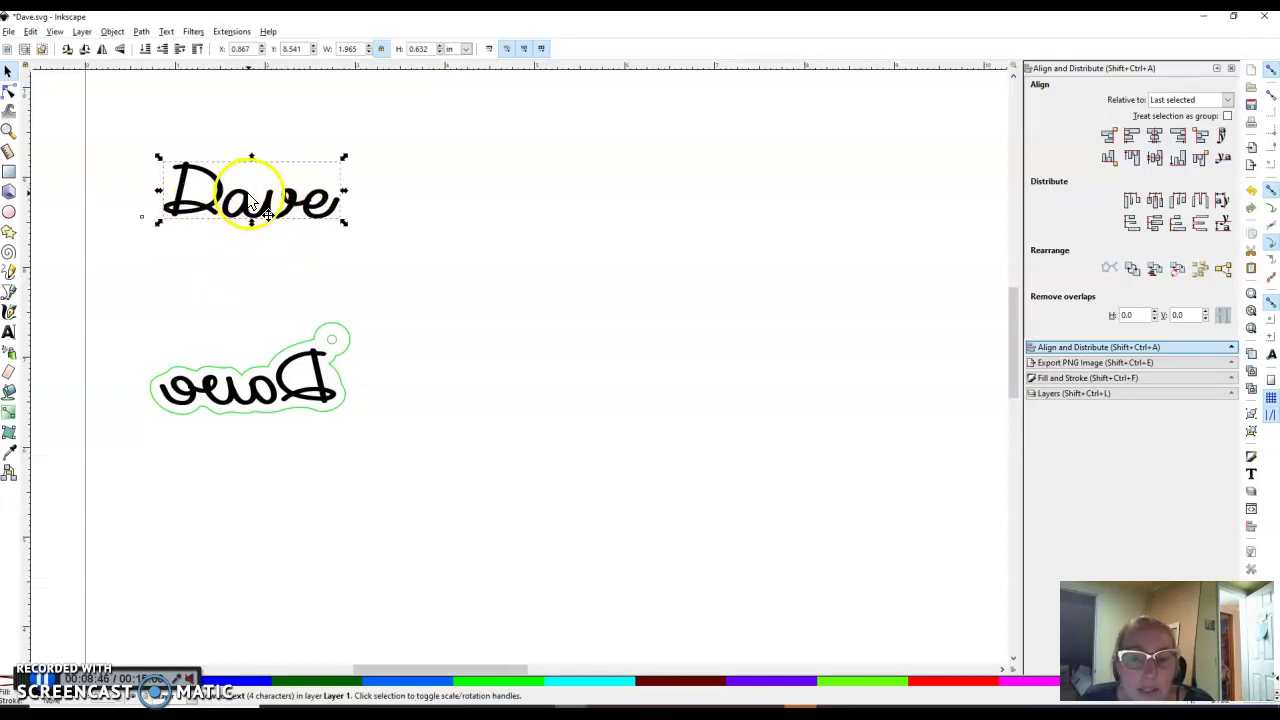
{"action": "double_click", "coordinate": [206, 210]}
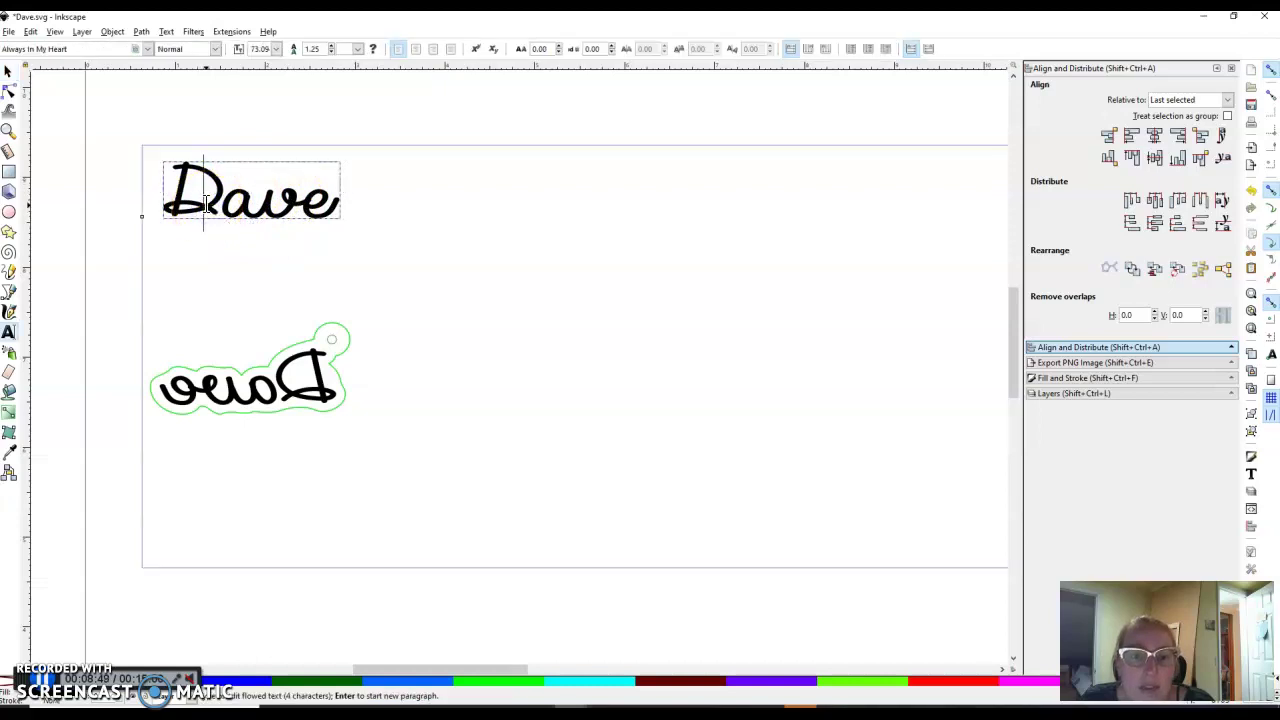
{"action": "left_click", "coordinate": [8, 71]}
Inspect the nodes of the mirrored Dave letters path with the Node tool.
{"action": "left_click", "coordinate": [234, 392]}
{"action": "key", "text": "Escape"}
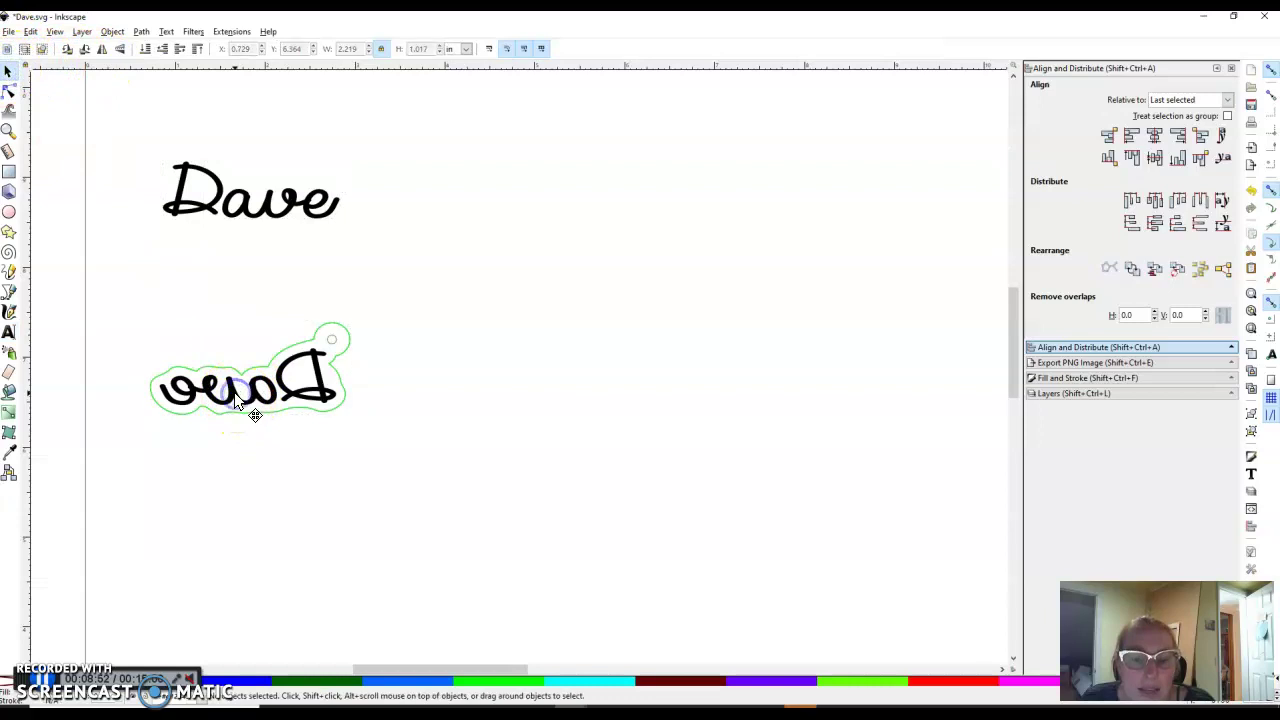
{"action": "left_click", "coordinate": [298, 392]}
{"action": "left_click", "coordinate": [291, 396]}
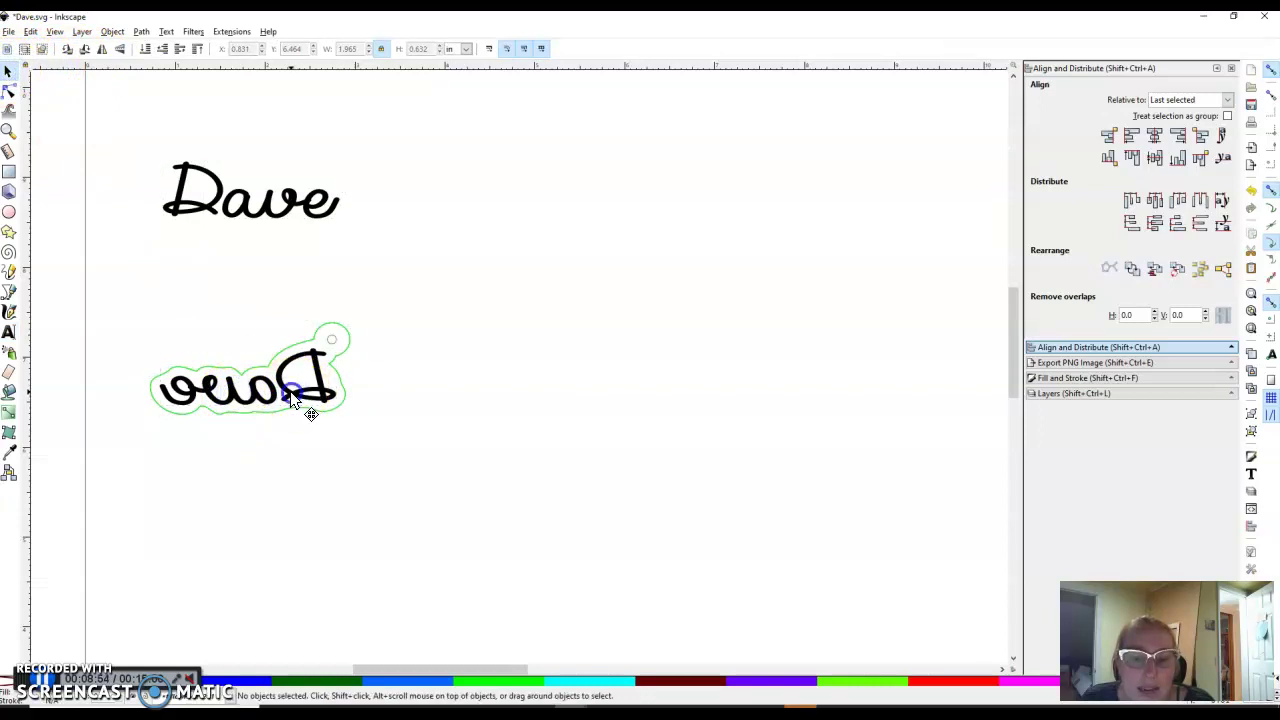
{"action": "left_click", "coordinate": [291, 400]}
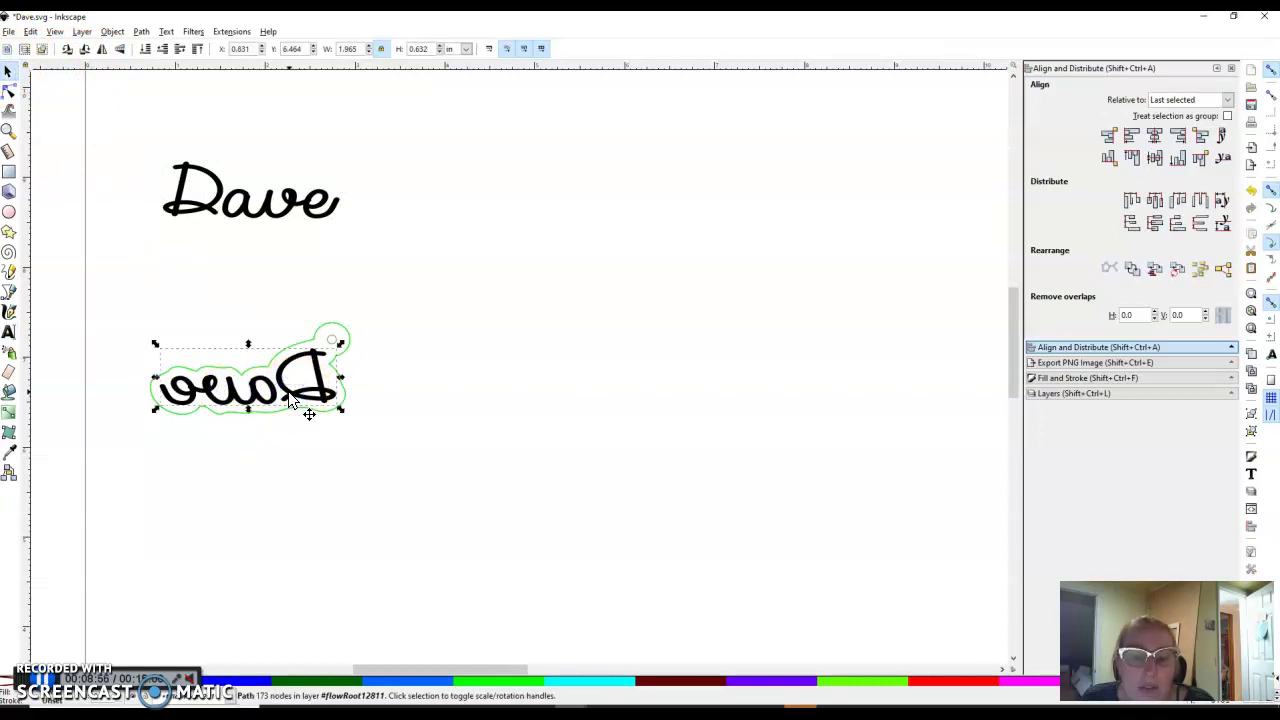
{"action": "key", "text": "n"}
{"action": "left_click_drag", "start_coordinate": [243, 332], "coordinate": [178, 278]}
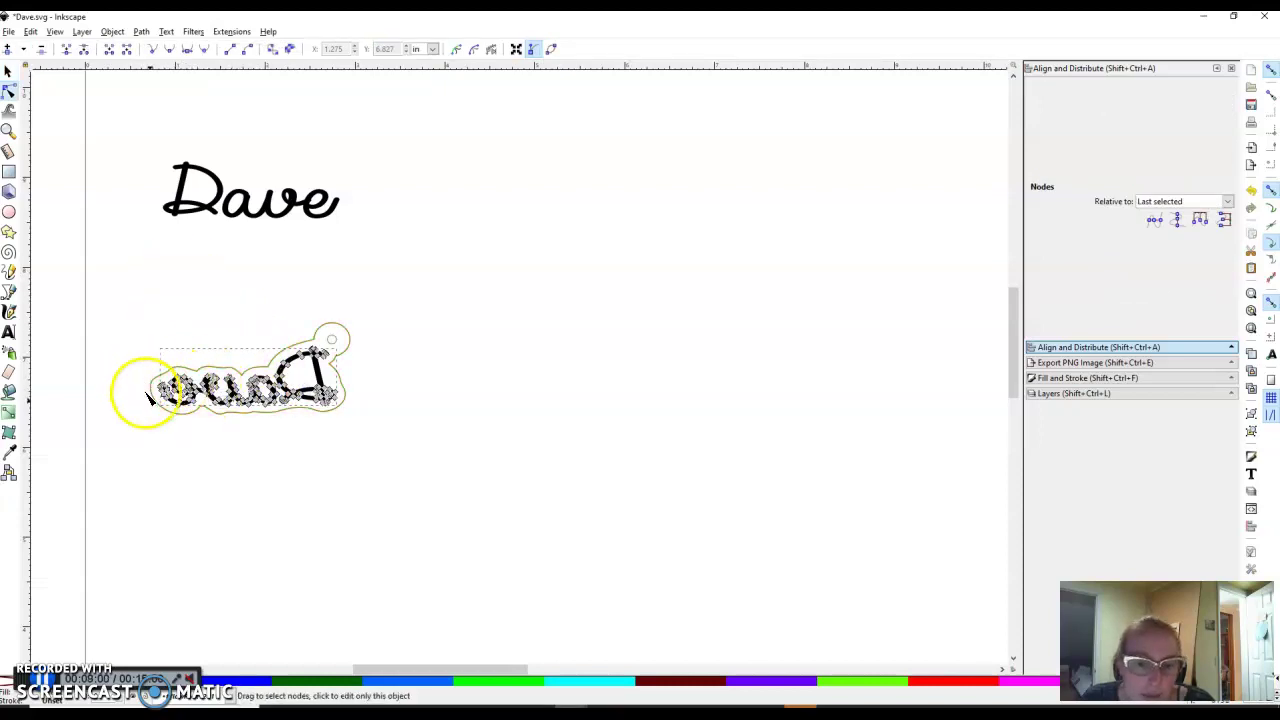
{"action": "left_click", "coordinate": [8, 72]}
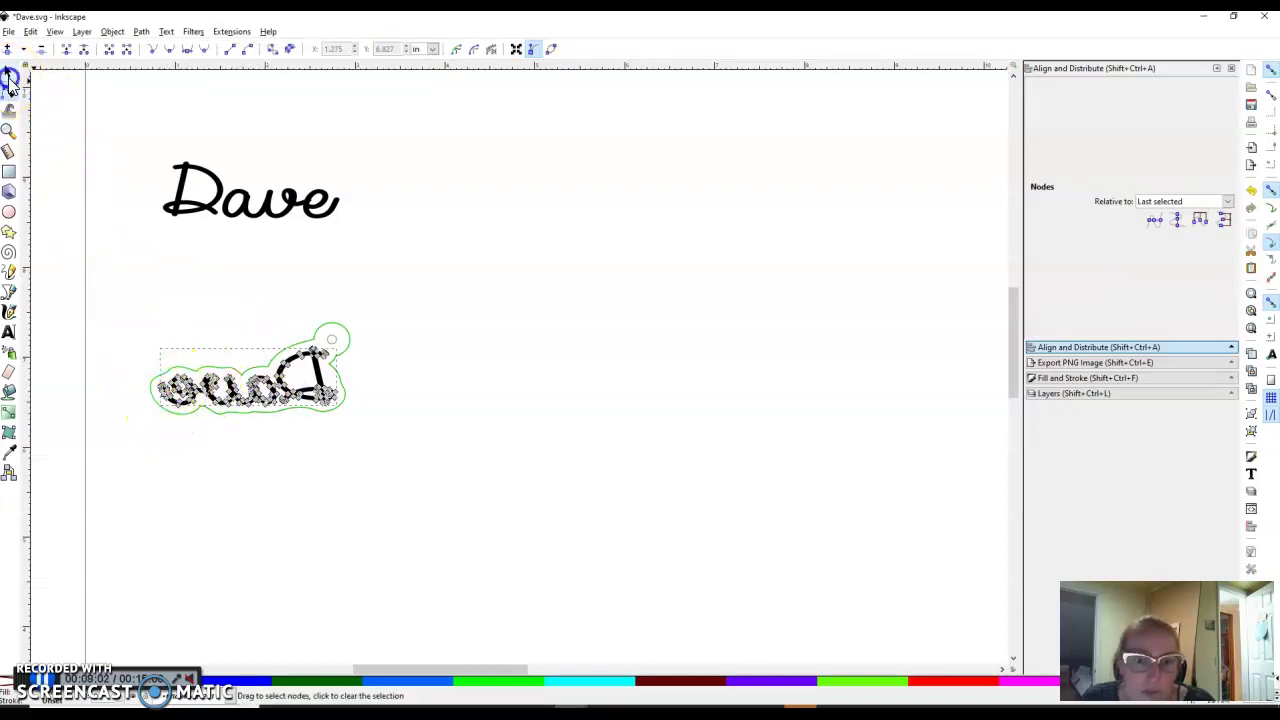
Nudge the upright Dave text slightly left to X 0.853, Y 8.549 in.
{"action": "left_click", "coordinate": [184, 279]}
{"action": "left_click", "coordinate": [180, 190]}
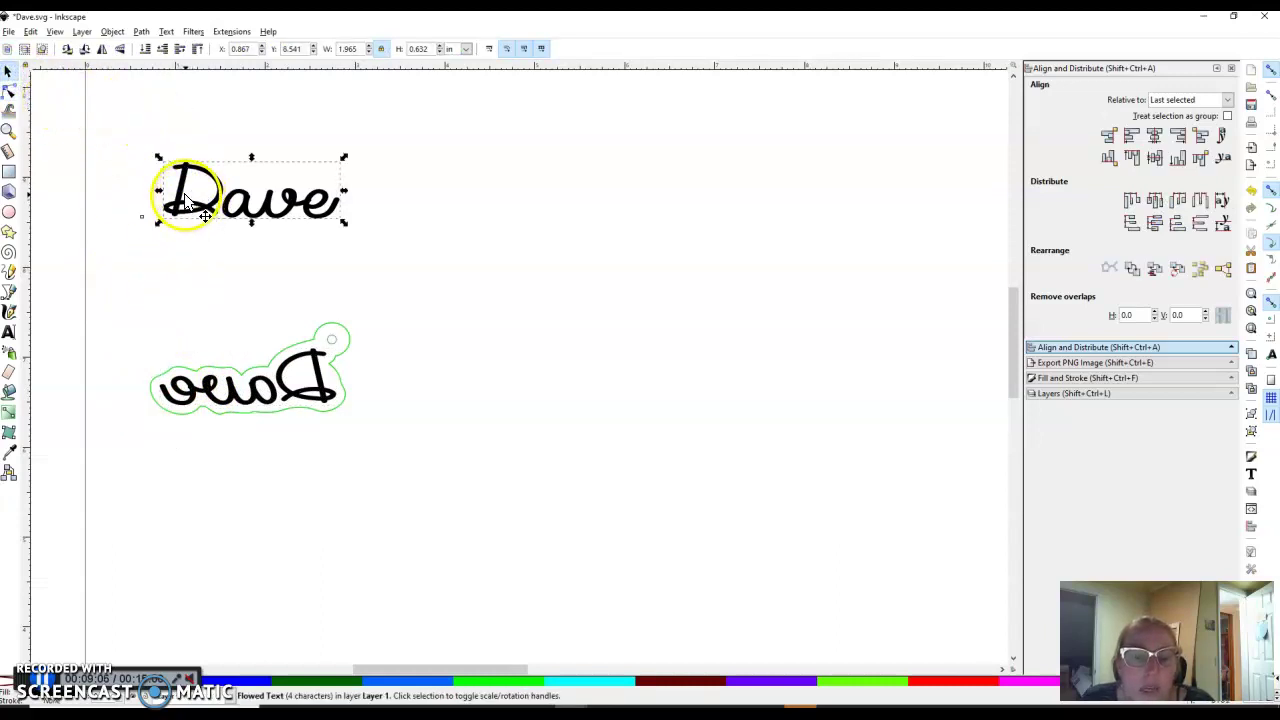
{"action": "left_click_drag", "start_coordinate": [182, 196], "coordinate": [178, 194]}
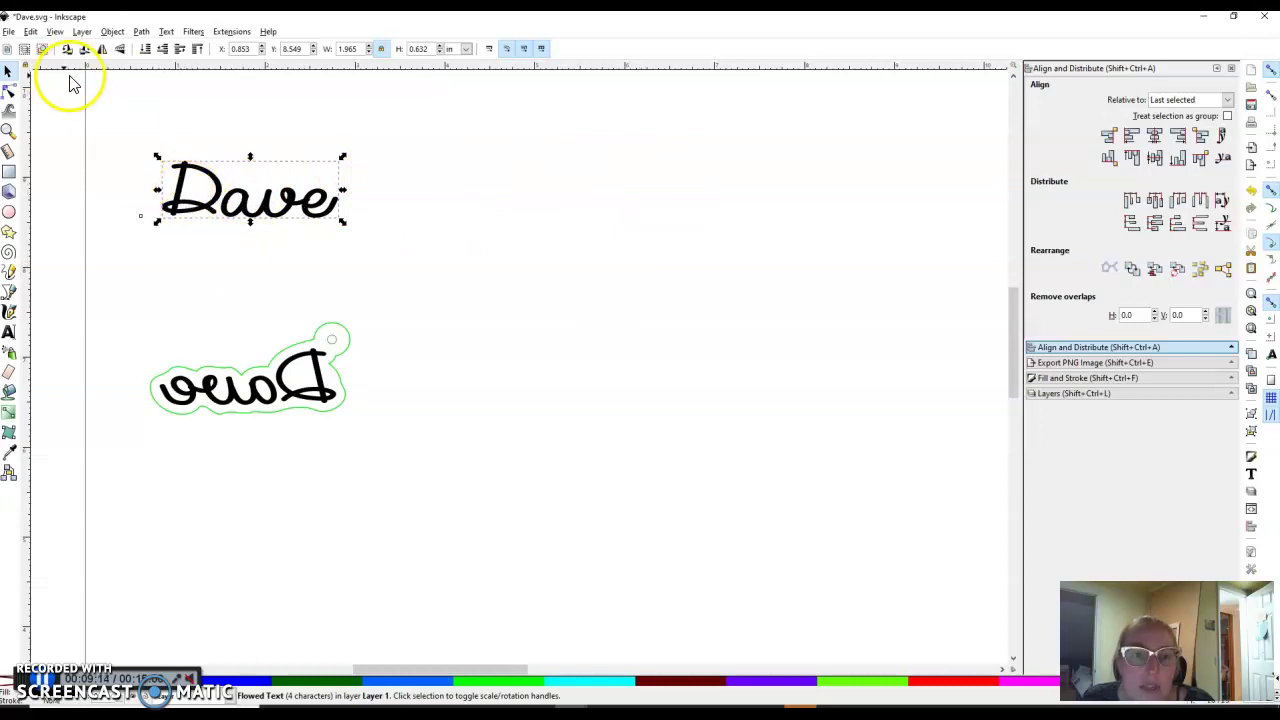
Place a copy of the Dave text to the right of the original.
{"action": "left_click", "coordinate": [180, 191]}
{"action": "double_click", "coordinate": [180, 193]}
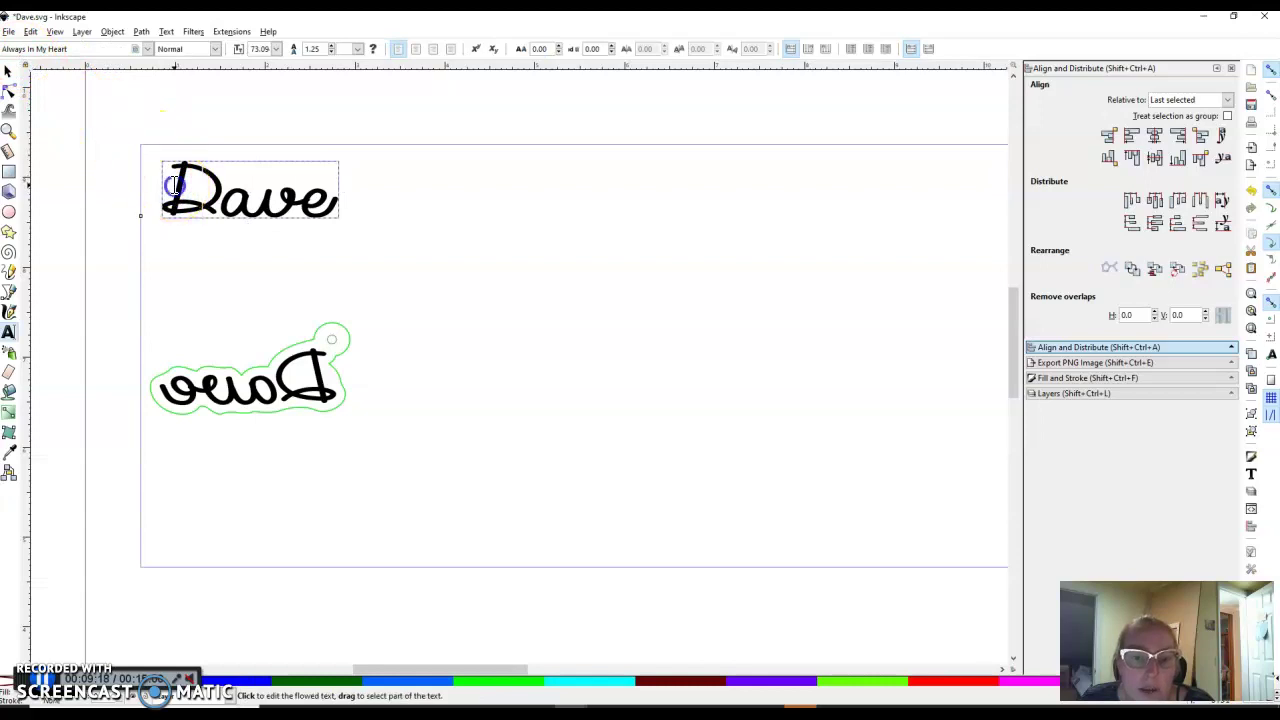
{"action": "left_click_drag", "start_coordinate": [200, 190], "coordinate": [282, 195]}
{"action": "left_click", "coordinate": [8, 70]}
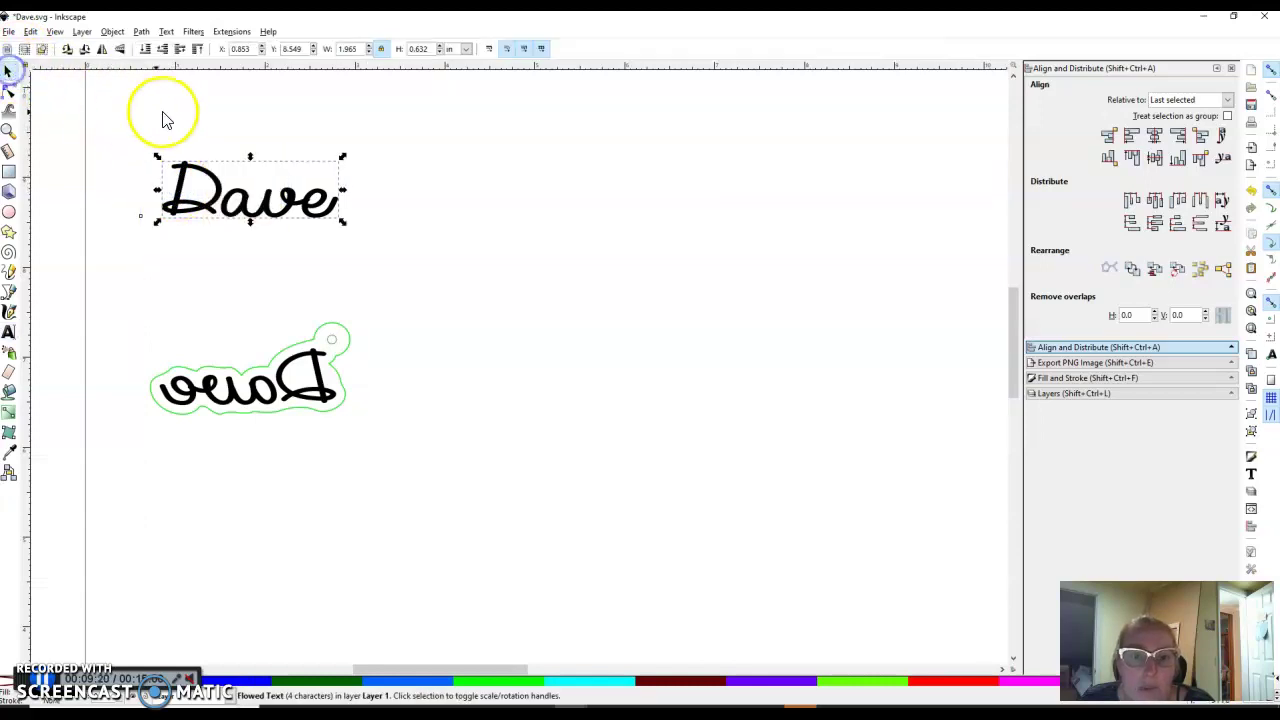
{"action": "left_click", "coordinate": [186, 205]}
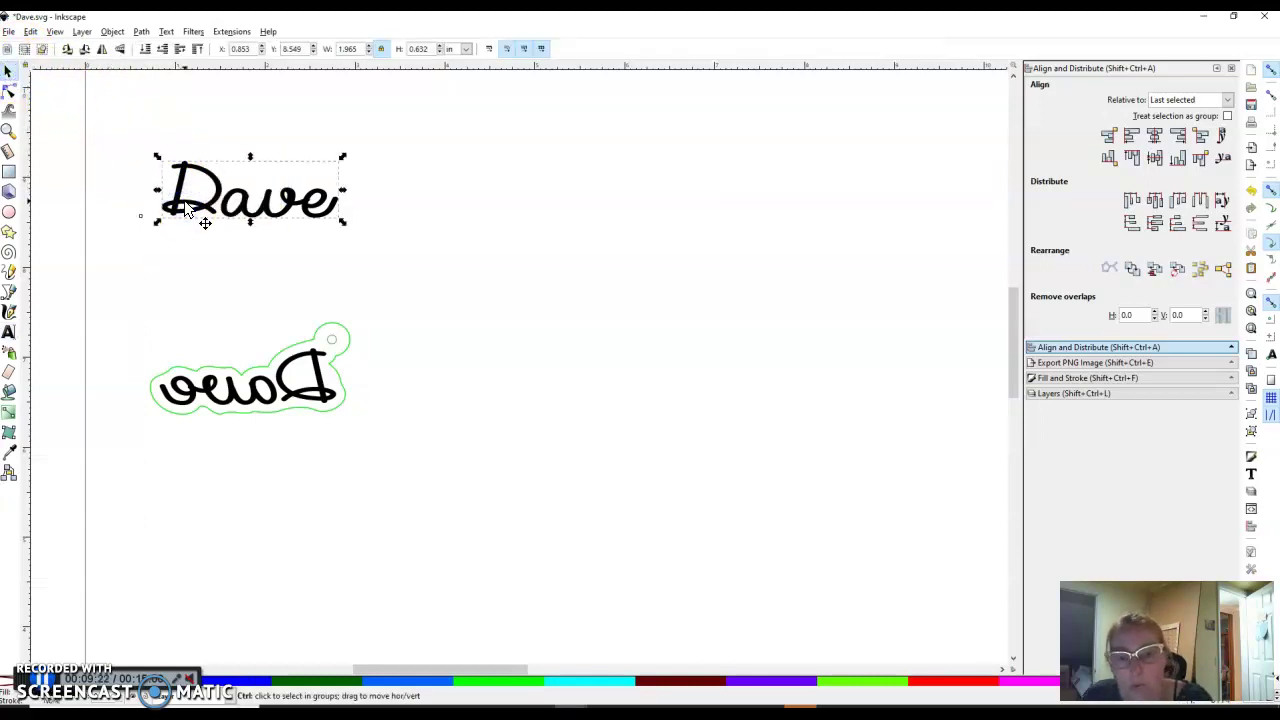
{"action": "left_click_drag", "start_coordinate": [186, 206], "coordinate": [463, 212]}
Replace the copied name's text with 'Sarah'.
{"action": "double_click", "coordinate": [463, 212]}
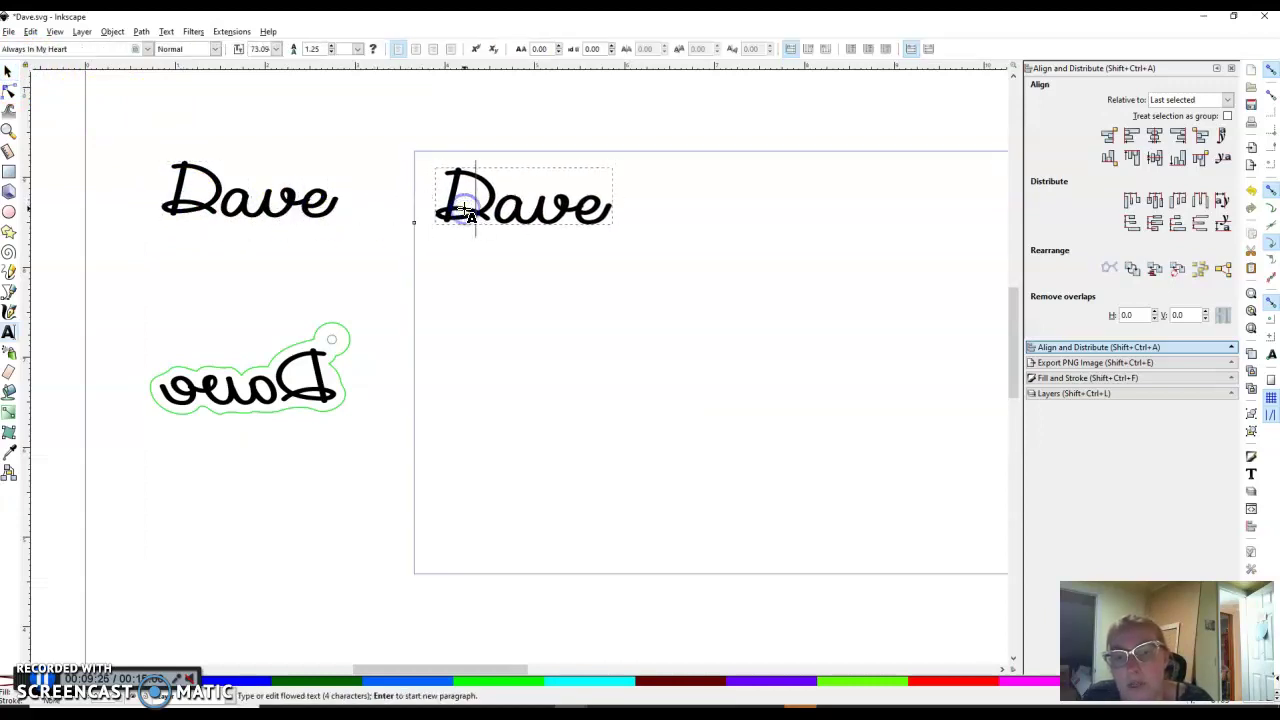
{"action": "key", "text": "Delete"}
{"action": "key", "text": "Delete"}
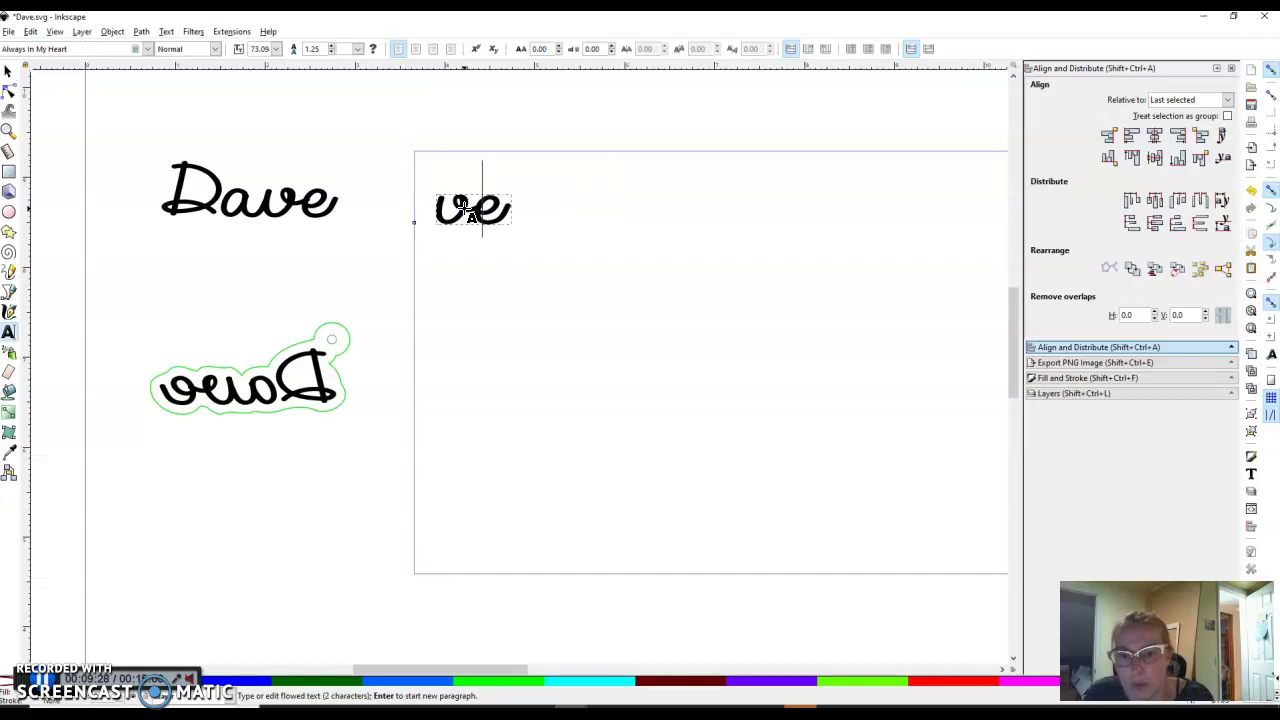
{"action": "key", "text": "Delete"}
{"action": "key", "text": "BackSpace"}
{"action": "type", "text": "Sarah"}
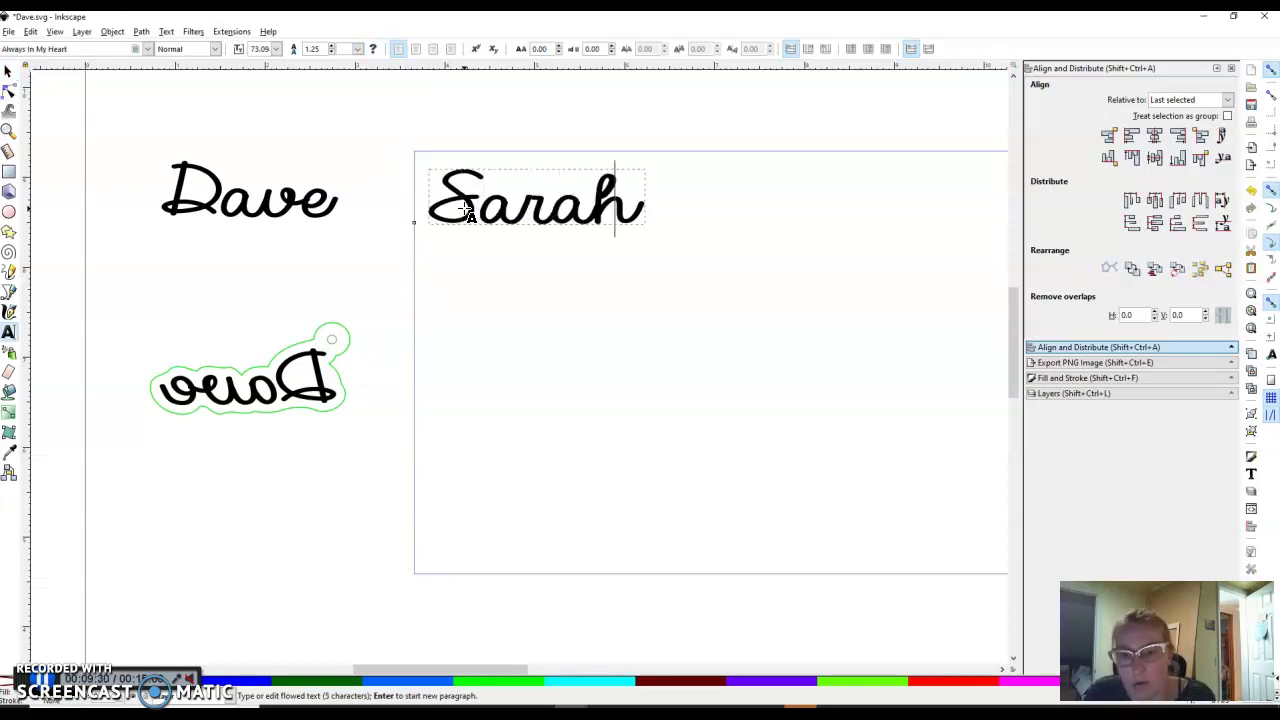
{"action": "left_click", "coordinate": [10, 71]}
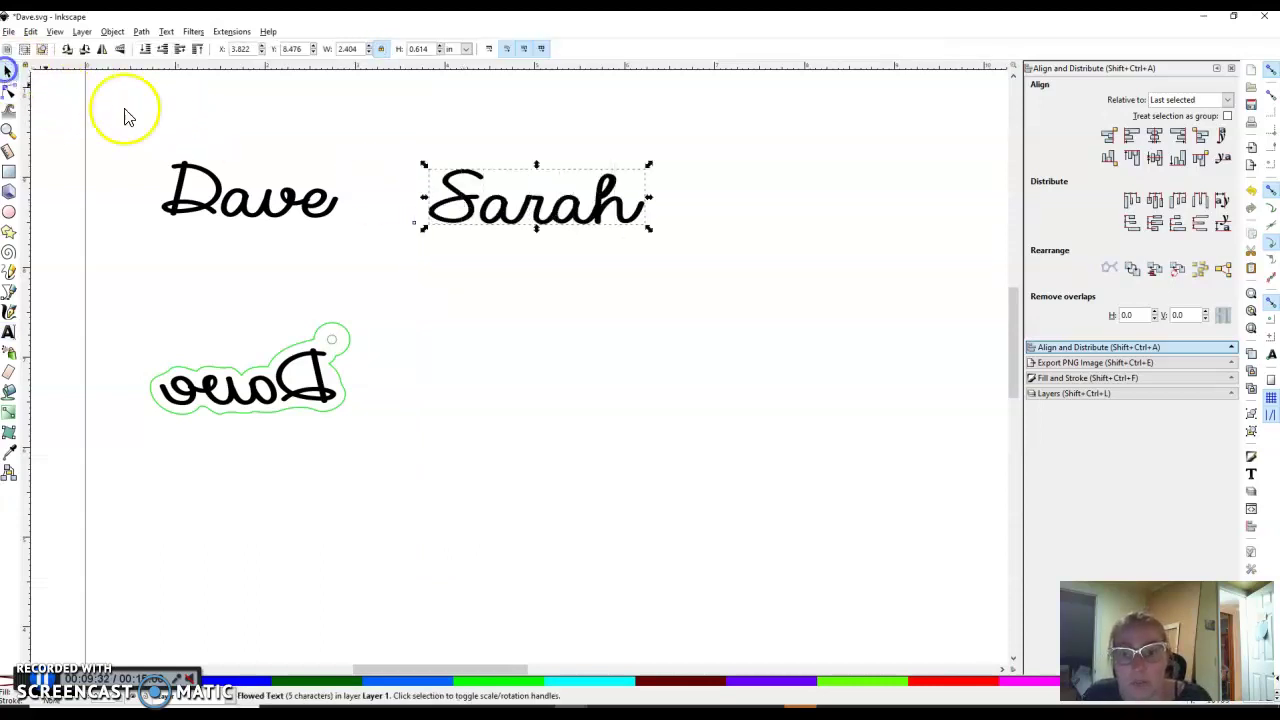
Duplicate Sarah twice, stacking the copies below, and select the bottom copy.
{"action": "key", "text": "ctrl+d"}
{"action": "left_click_drag", "start_coordinate": [506, 223], "coordinate": [514, 408]}
{"action": "key", "text": "ctrl+d"}
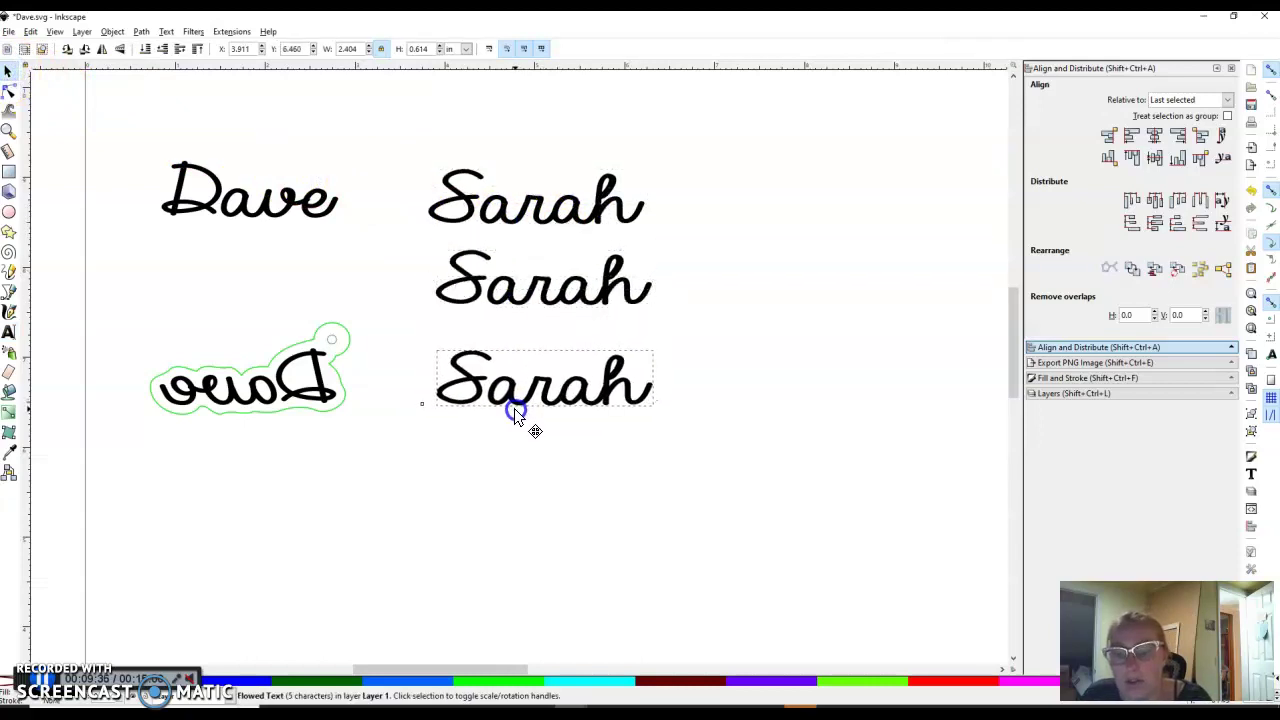
{"action": "left_click", "coordinate": [462, 218]}
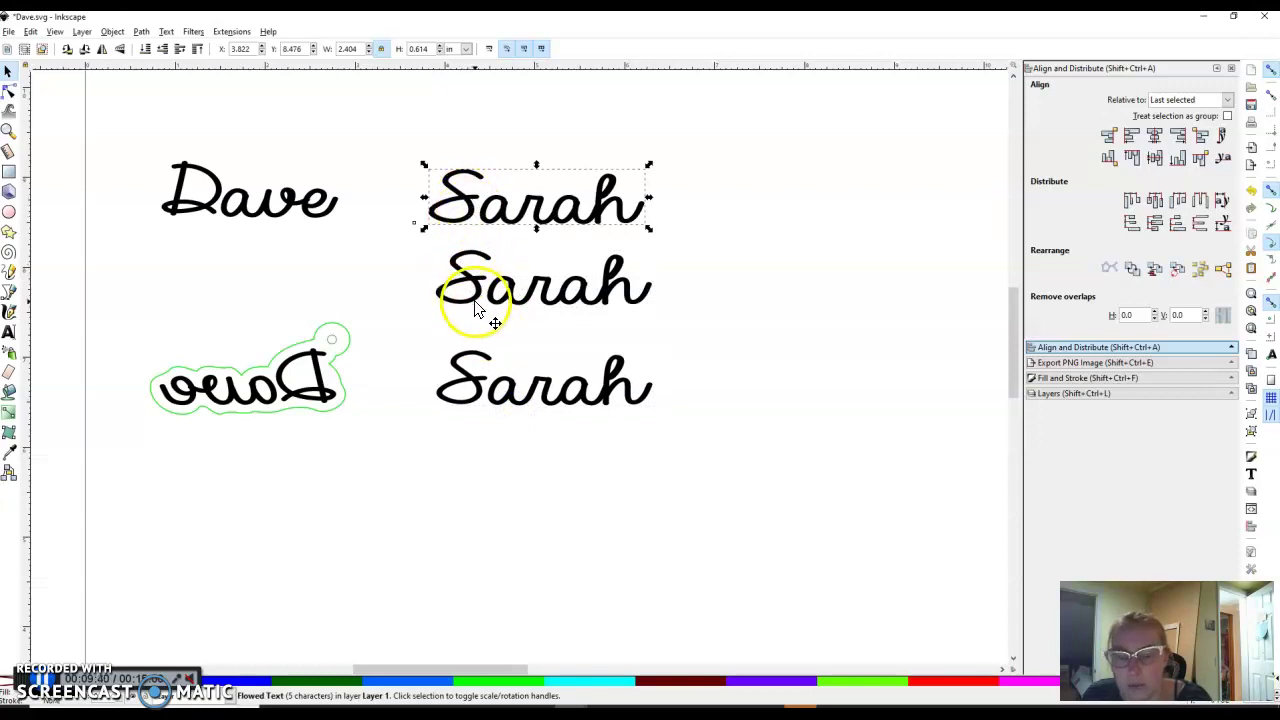
{"action": "left_click", "coordinate": [477, 386]}
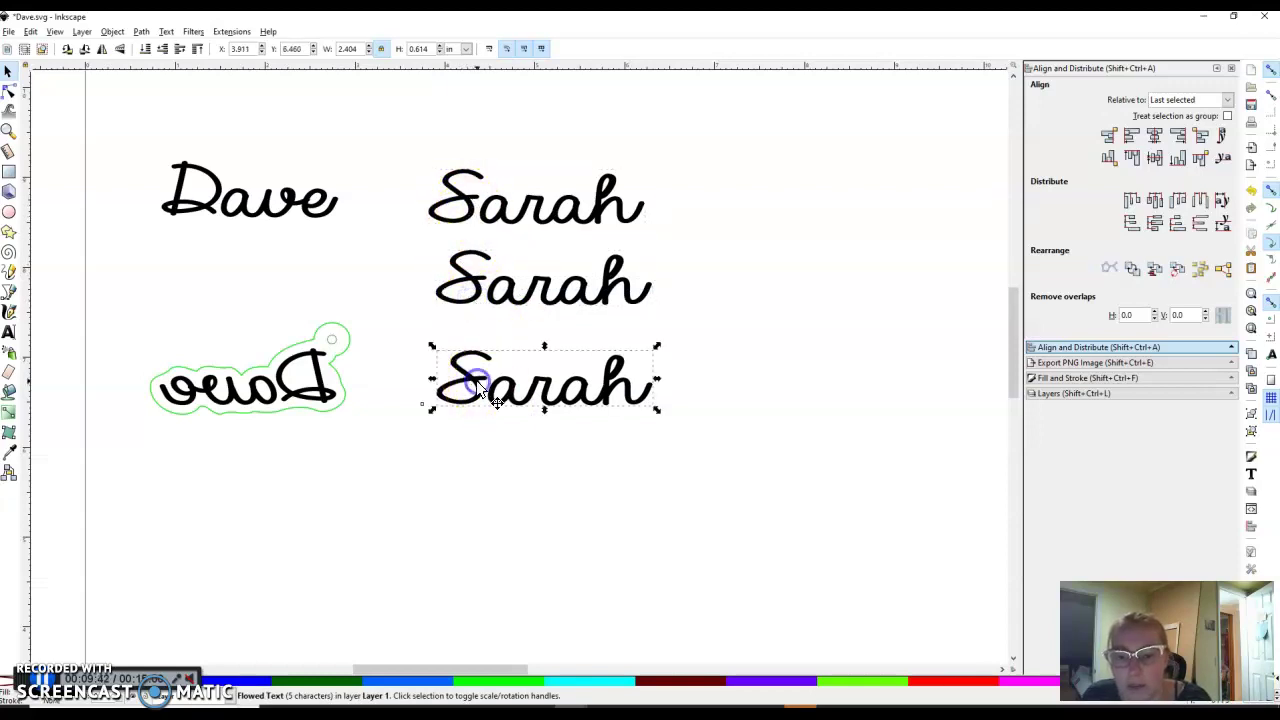
Try an inset on the bottom Sarah, undo it, and clear the selection.
{"action": "left_click", "coordinate": [139, 32]}
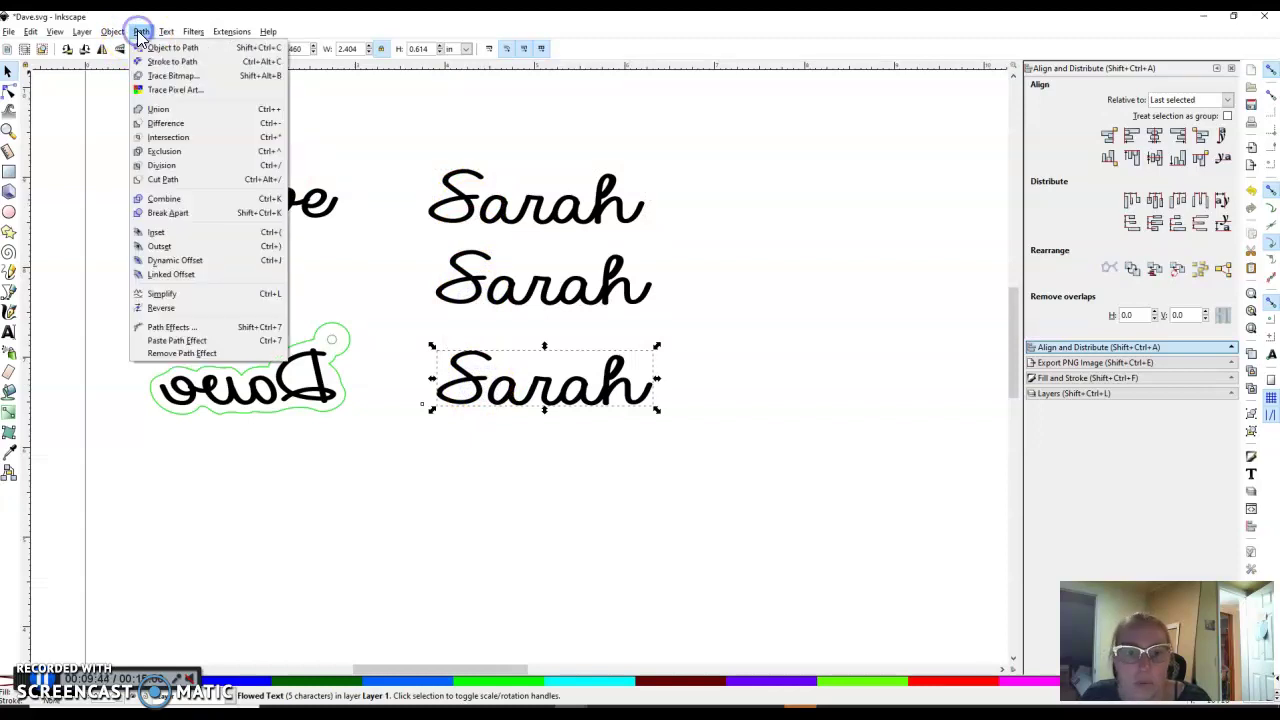
{"action": "left_click", "coordinate": [195, 234]}
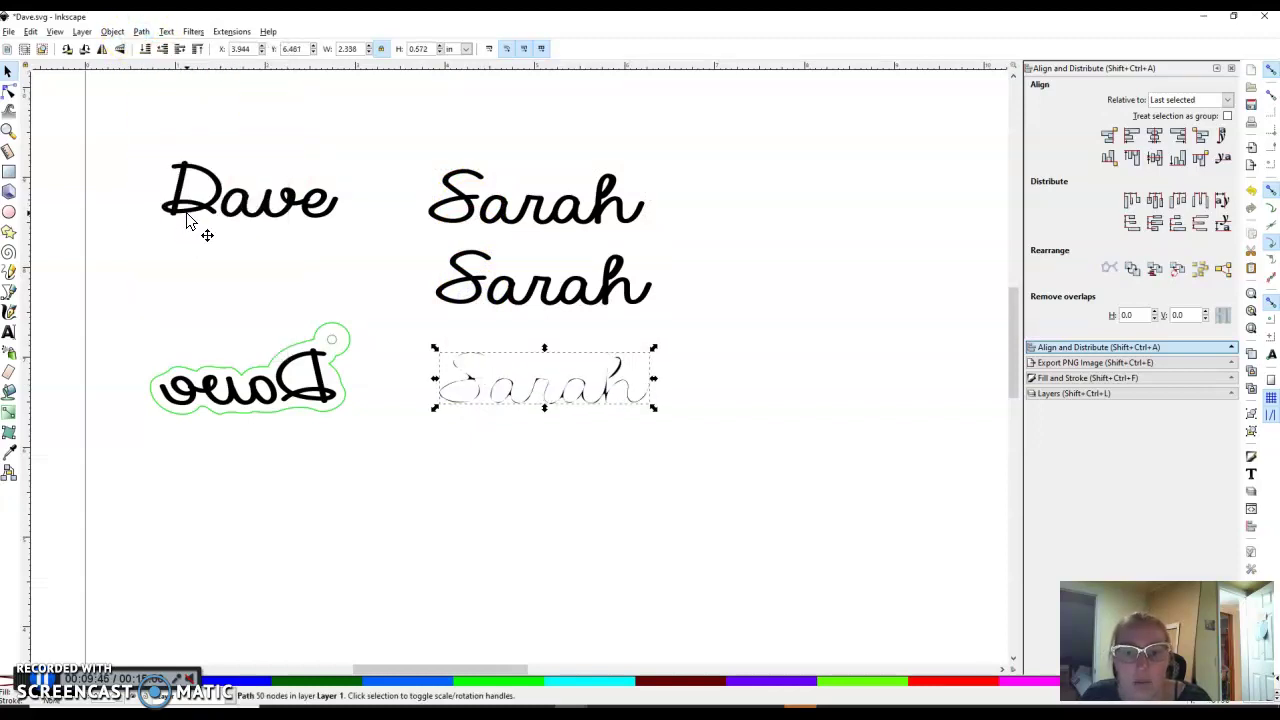
{"action": "key", "text": "ctrl+z"}
{"action": "left_click", "coordinate": [180, 172]}
{"action": "left_click", "coordinate": [139, 32]}
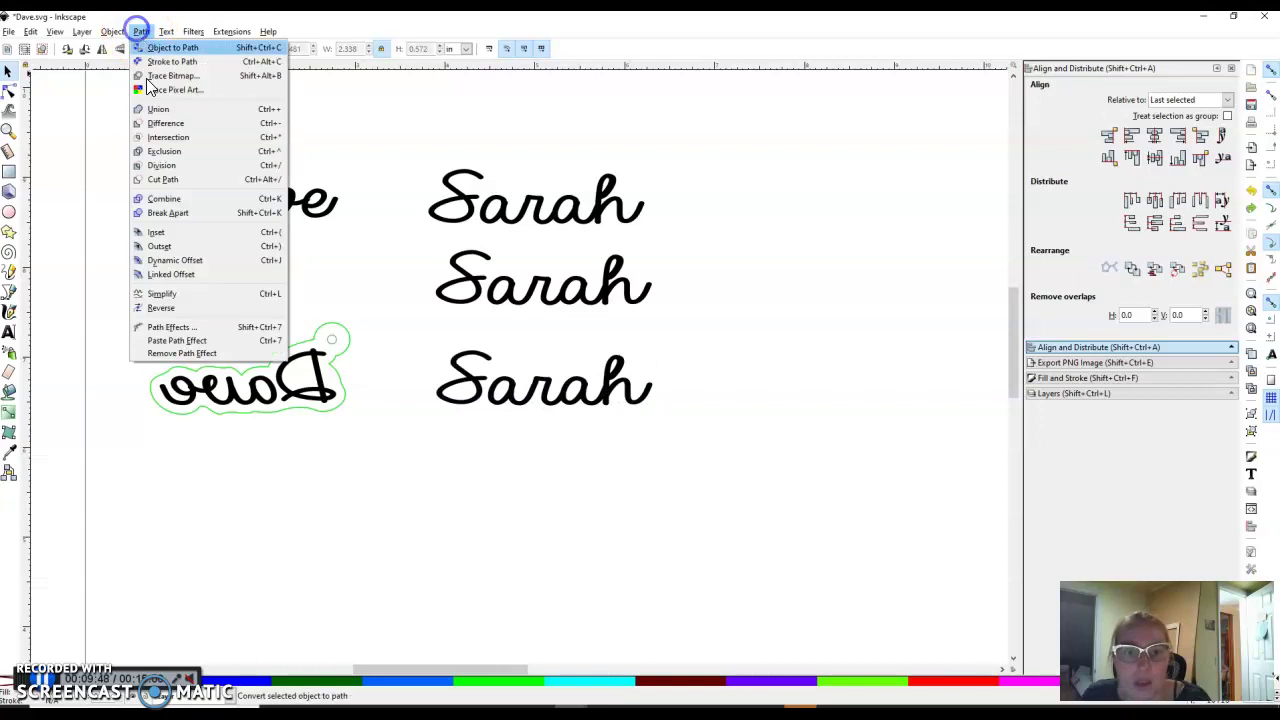
{"action": "left_click", "coordinate": [178, 246]}
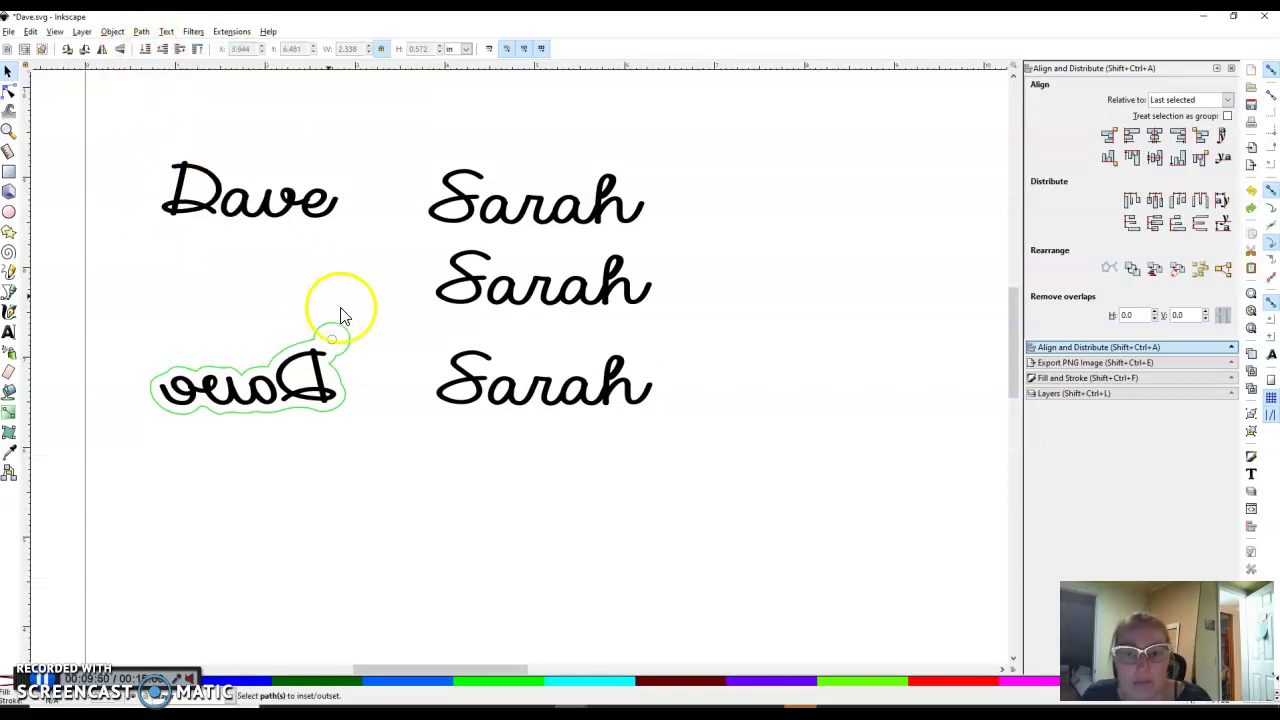
Outset the bottom Sarah three times into a thick blob about 2.600 × 0.817 in.
{"action": "left_click", "coordinate": [460, 381]}
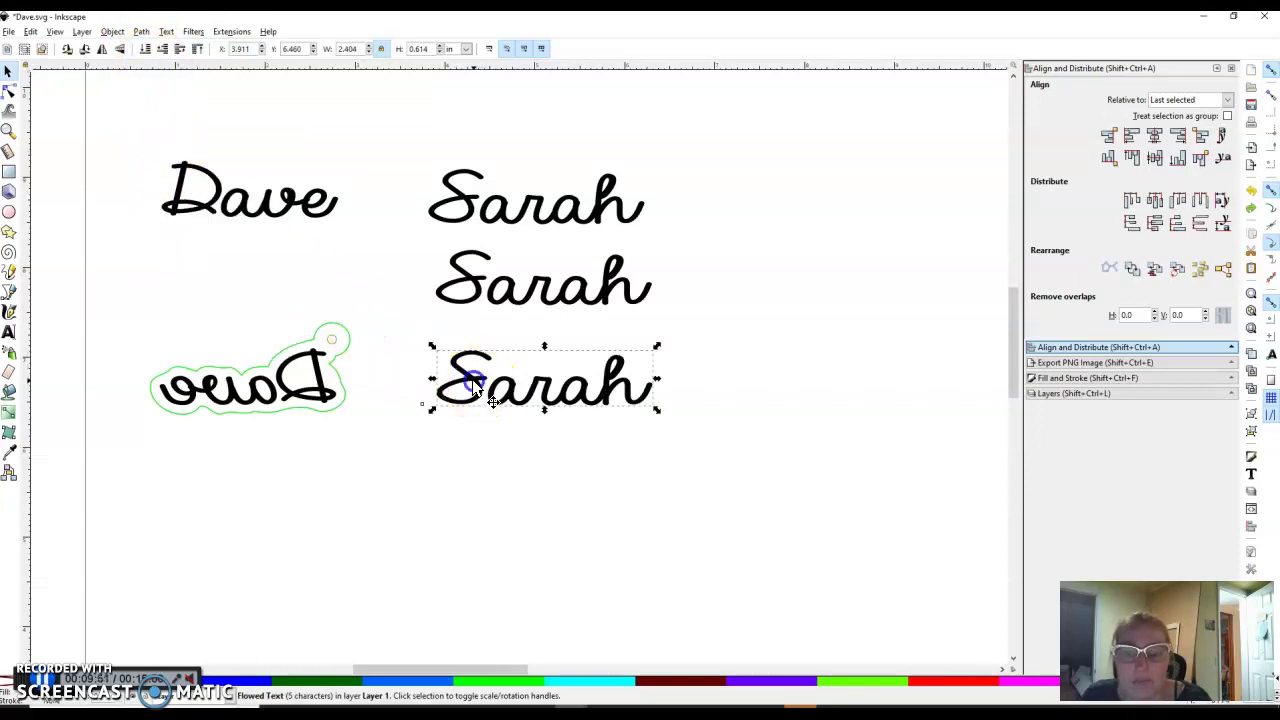
{"action": "left_click", "coordinate": [139, 31]}
{"action": "left_click", "coordinate": [163, 248]}
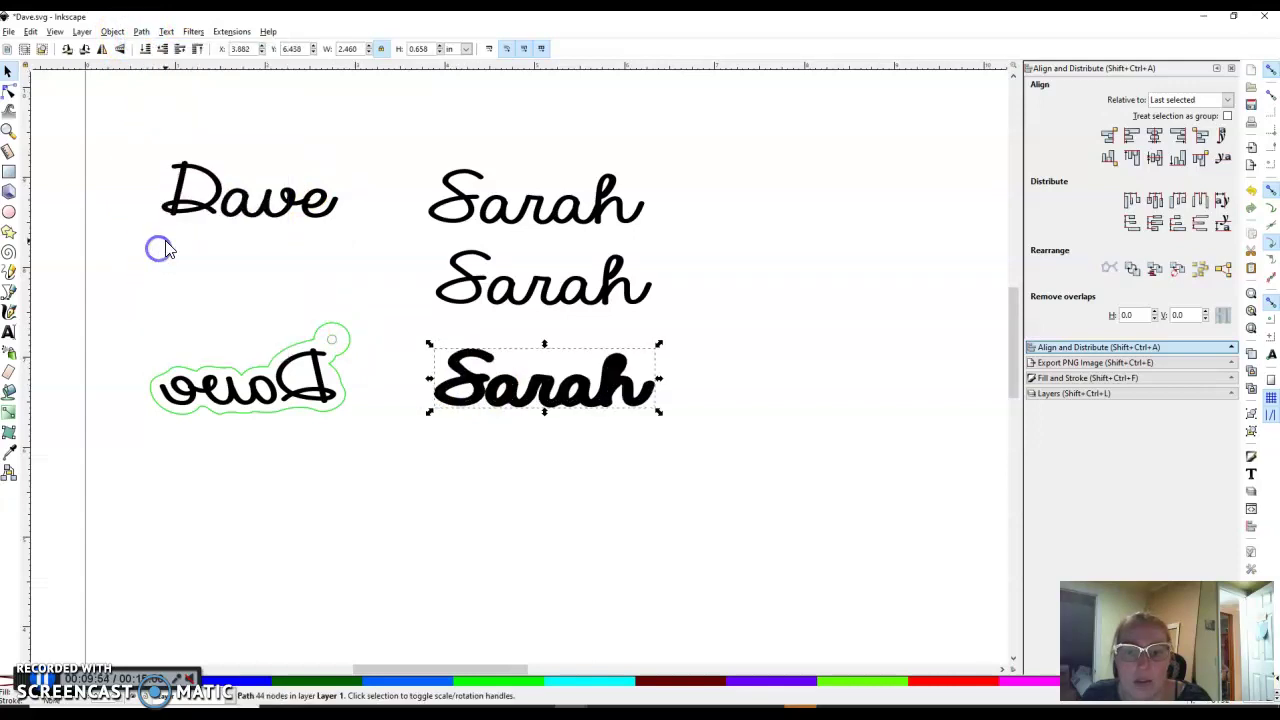
{"action": "left_click", "coordinate": [145, 31]}
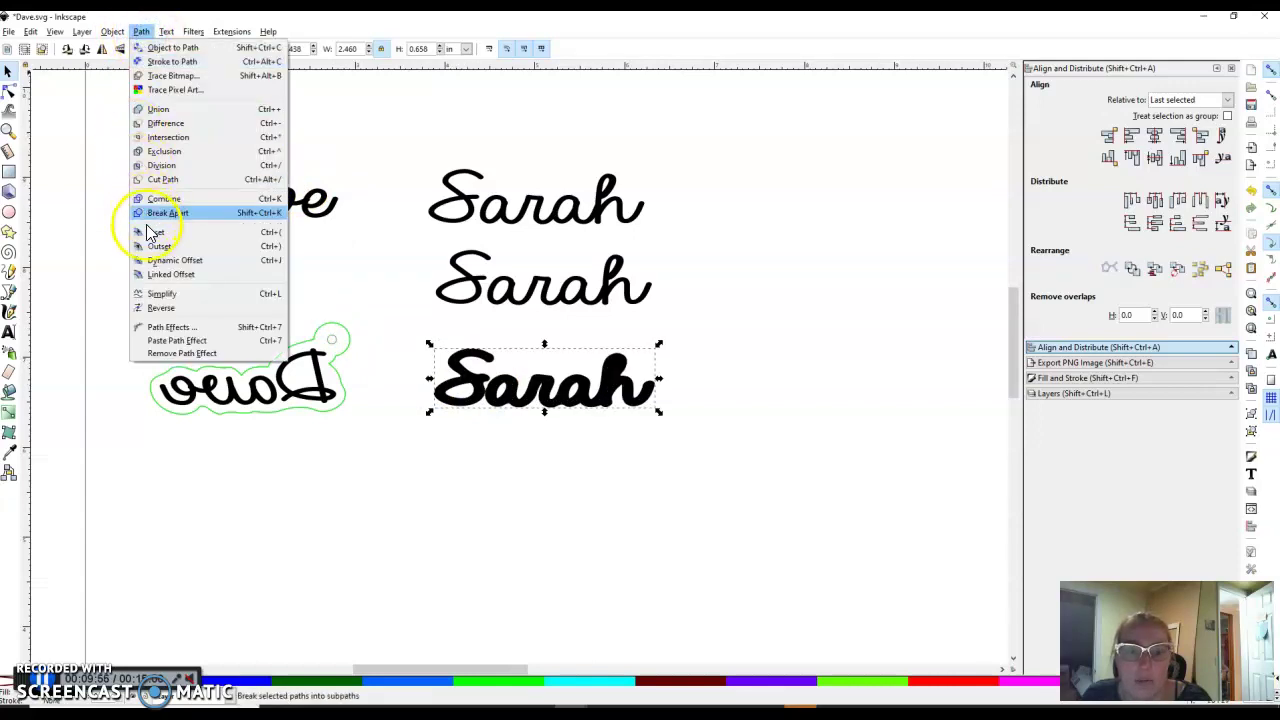
{"action": "left_click", "coordinate": [158, 248]}
{"action": "left_click", "coordinate": [143, 33]}
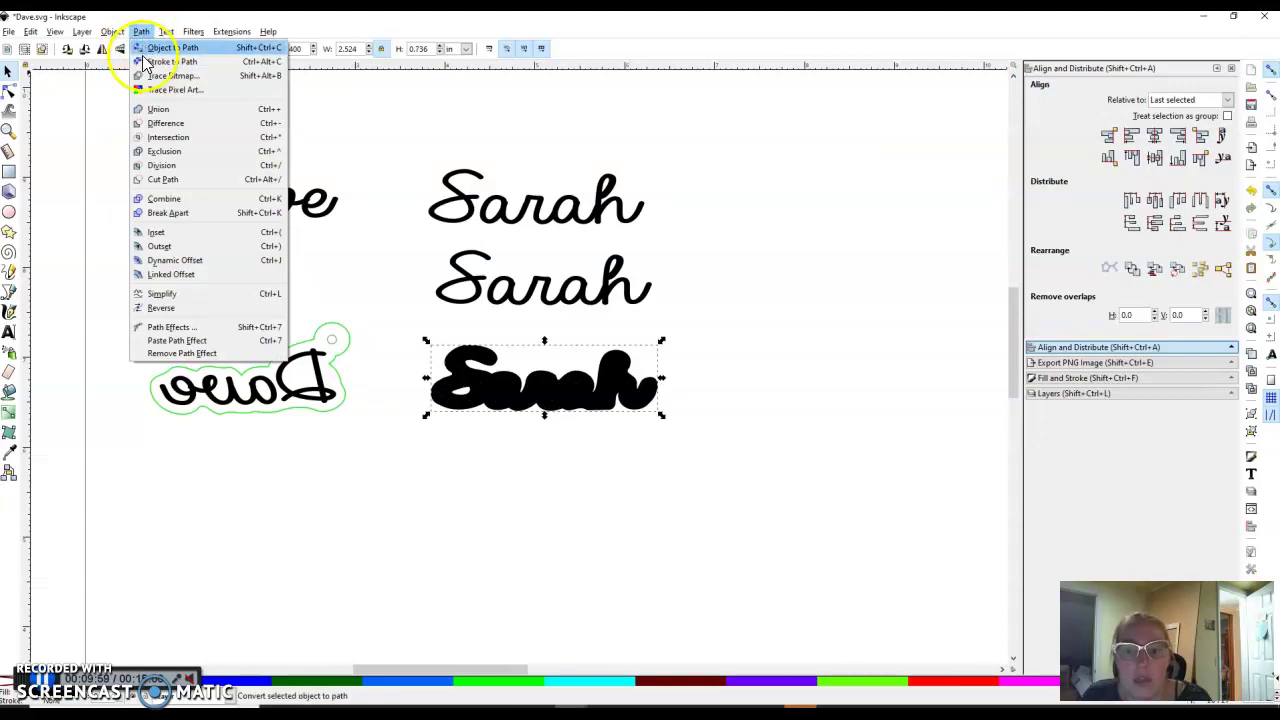
{"action": "left_click", "coordinate": [162, 246]}
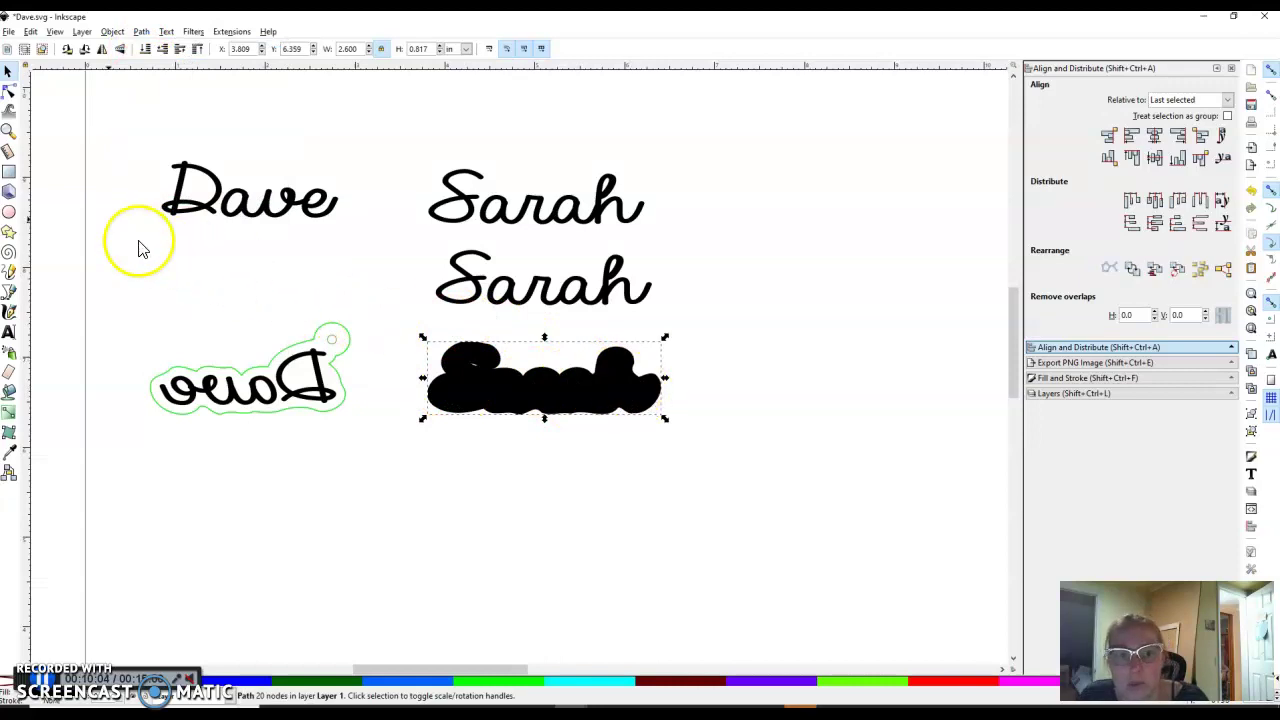
Remove the Sarah blob's fill and give it a cyan stroke.
{"action": "left_click", "coordinate": [54, 31]}
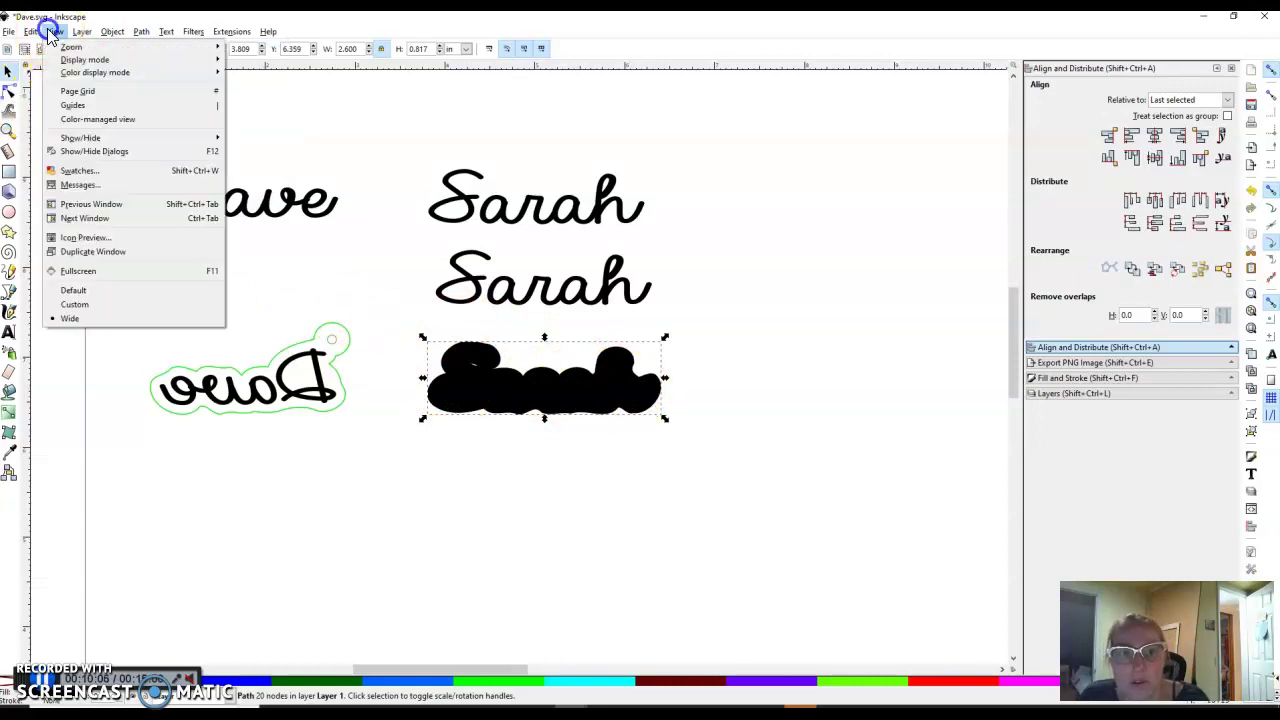
{"action": "mouse_move", "coordinate": [67, 64]}
{"action": "left_click", "coordinate": [54, 31]}
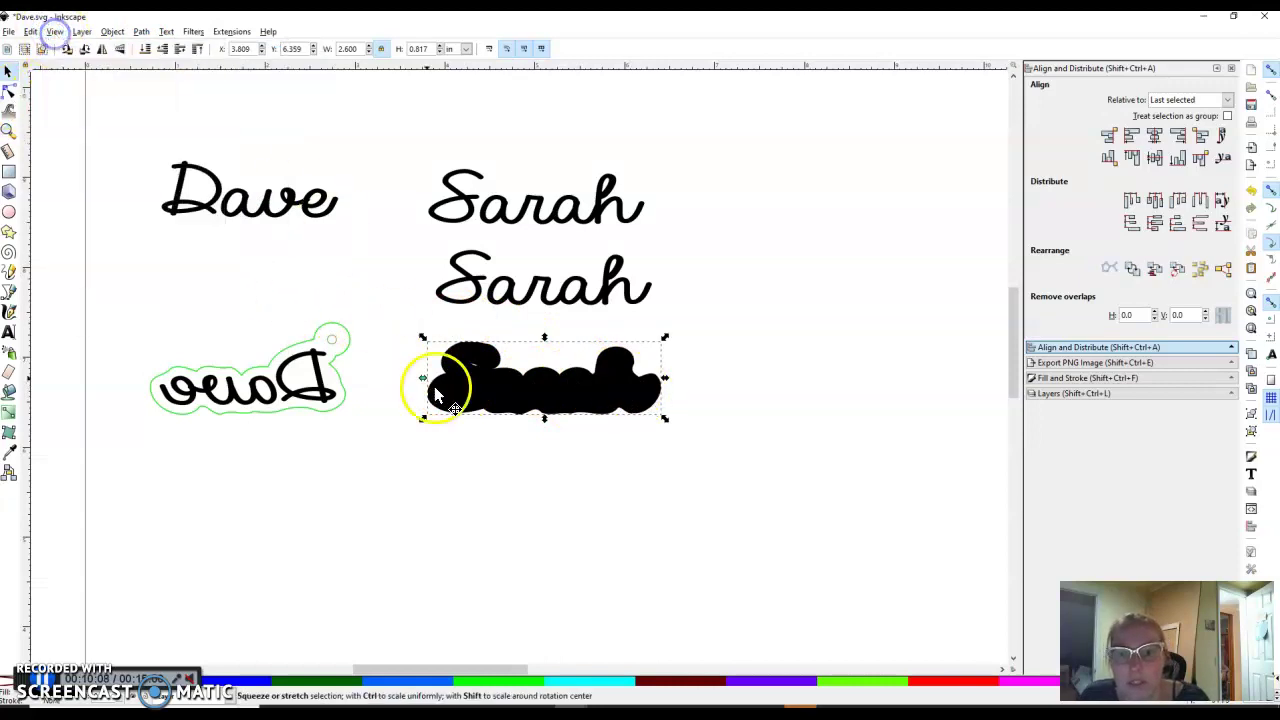
{"action": "left_click", "coordinate": [10, 682]}
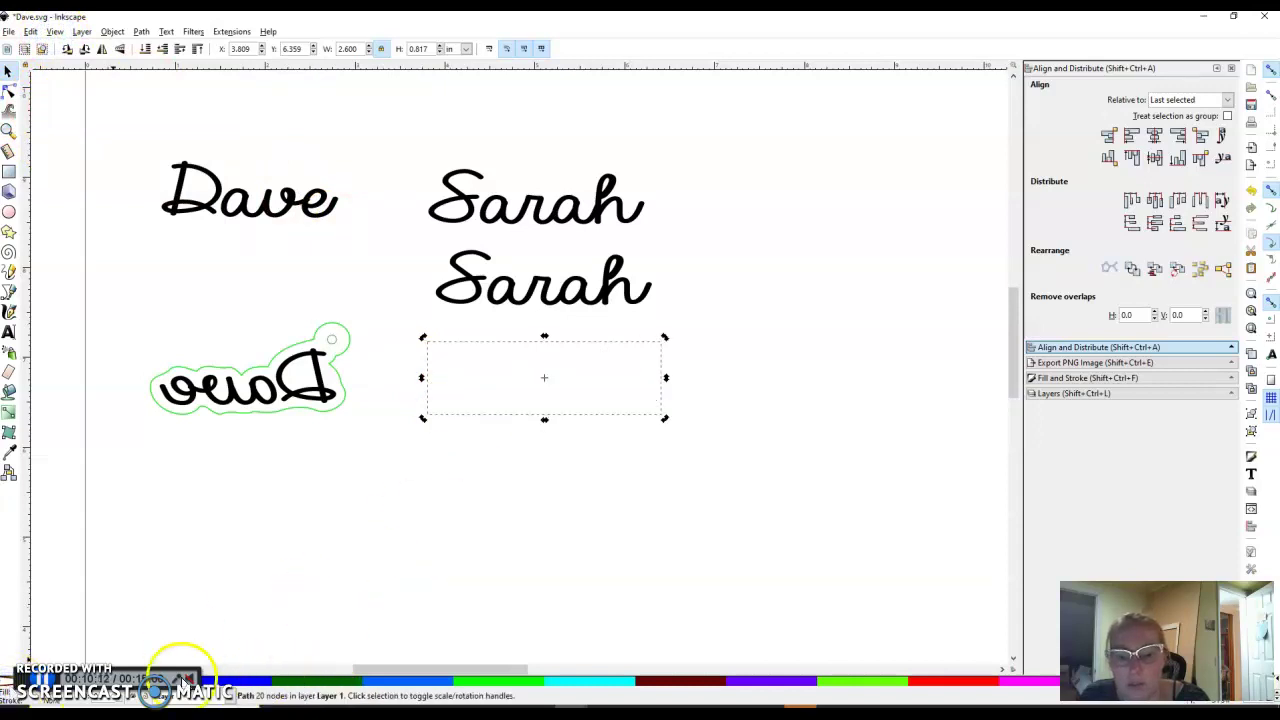
{"action": "left_click", "coordinate": [583, 683], "text": "shift"}
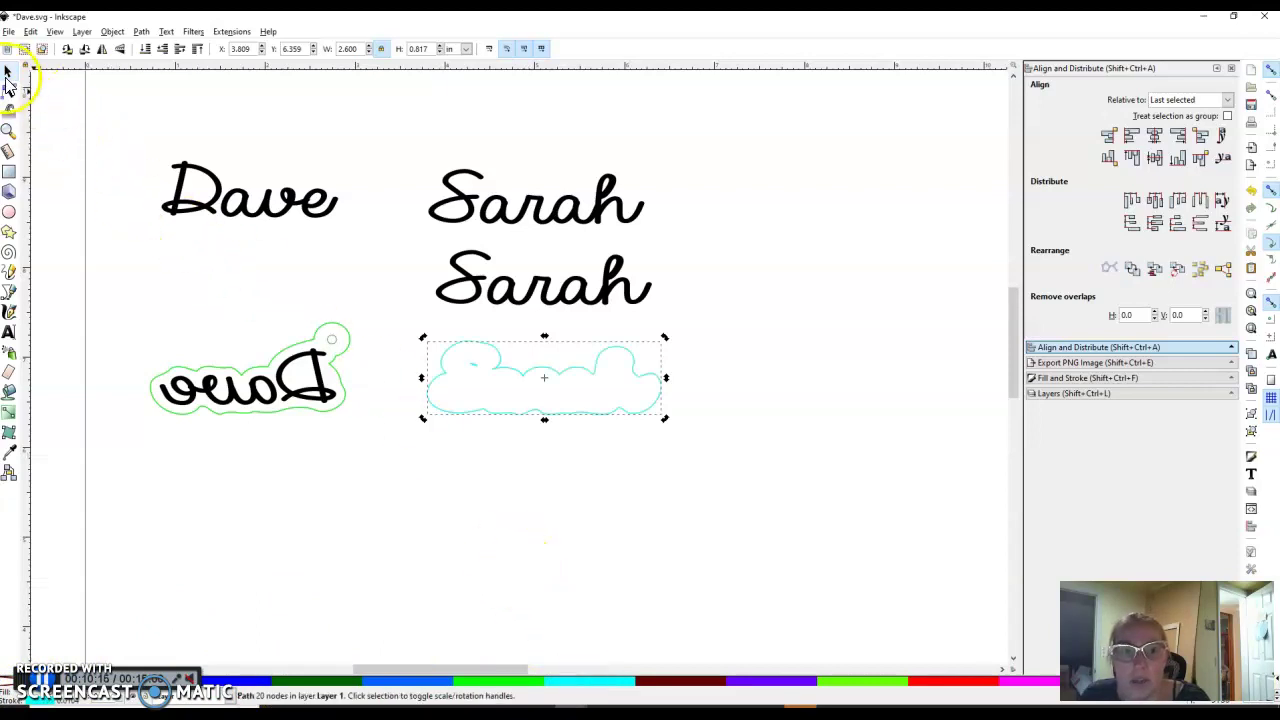
Switch the canvas to Outline display mode and zoom in on the blob.
{"action": "left_click", "coordinate": [54, 31]}
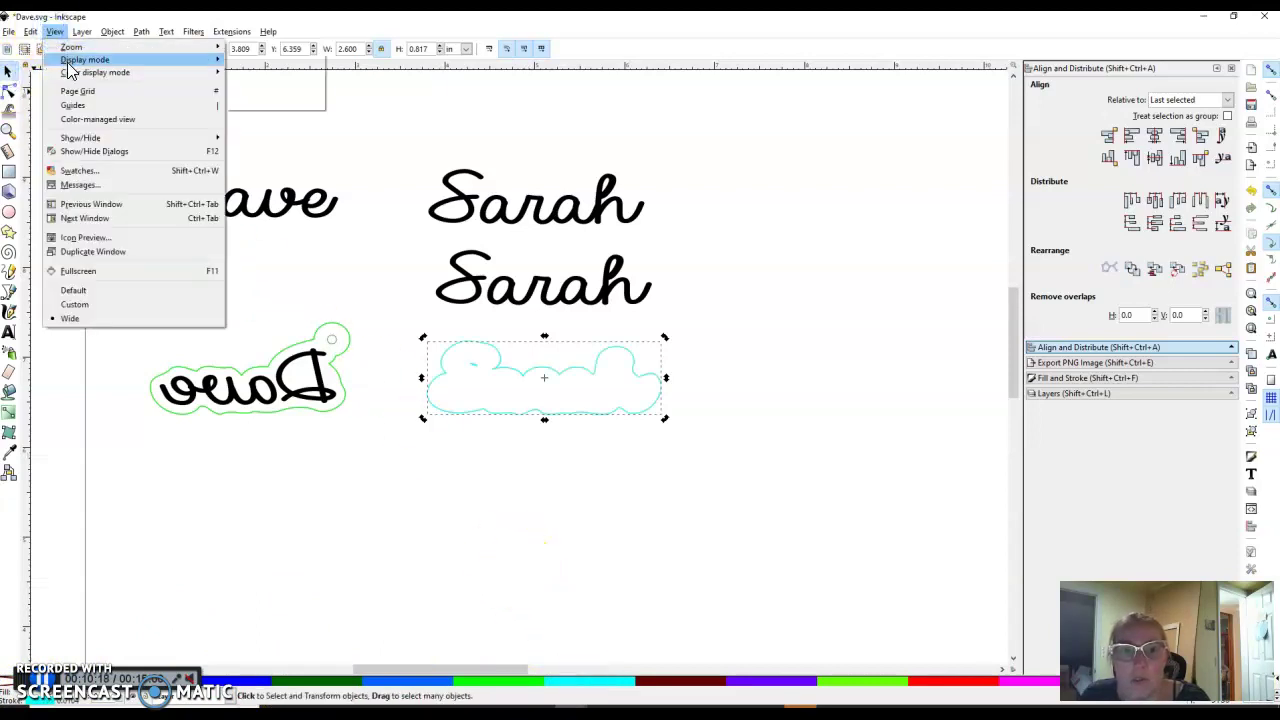
{"action": "left_click", "coordinate": [177, 59]}
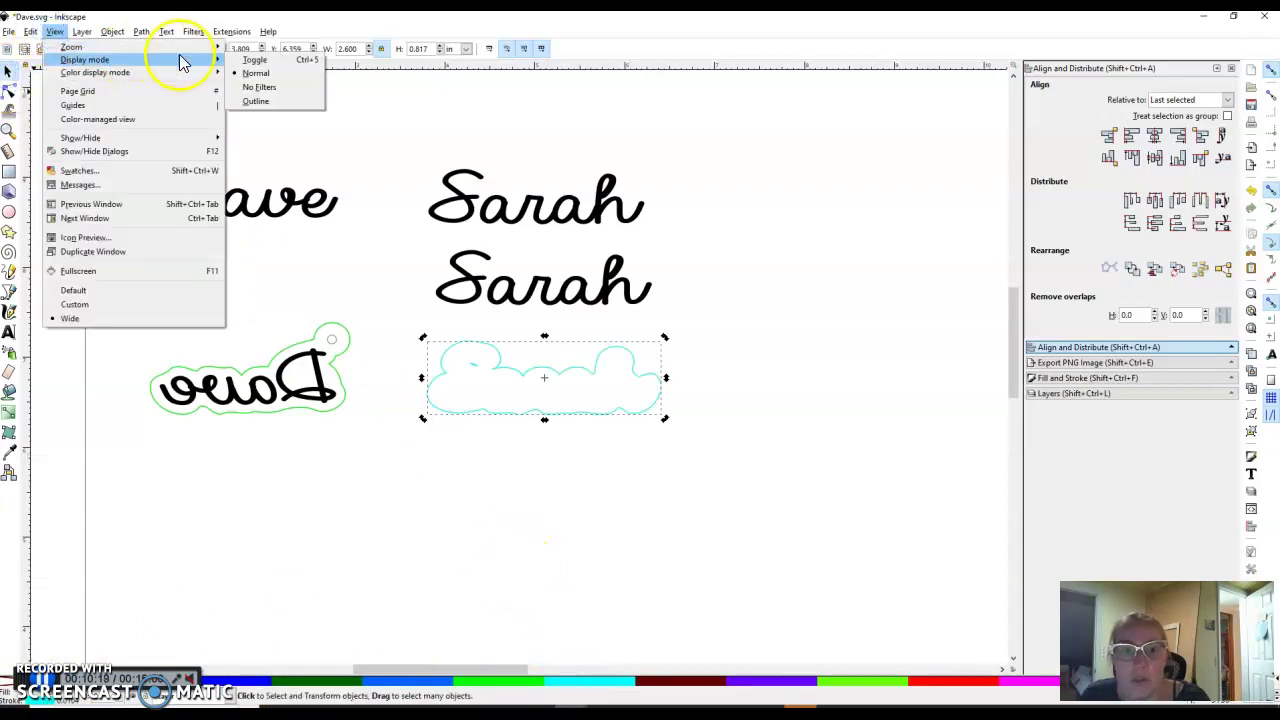
{"action": "left_click", "coordinate": [257, 101]}
{"action": "scroll", "coordinate": [500, 495], "scroll_direction": "up", "scroll_amount": 2}
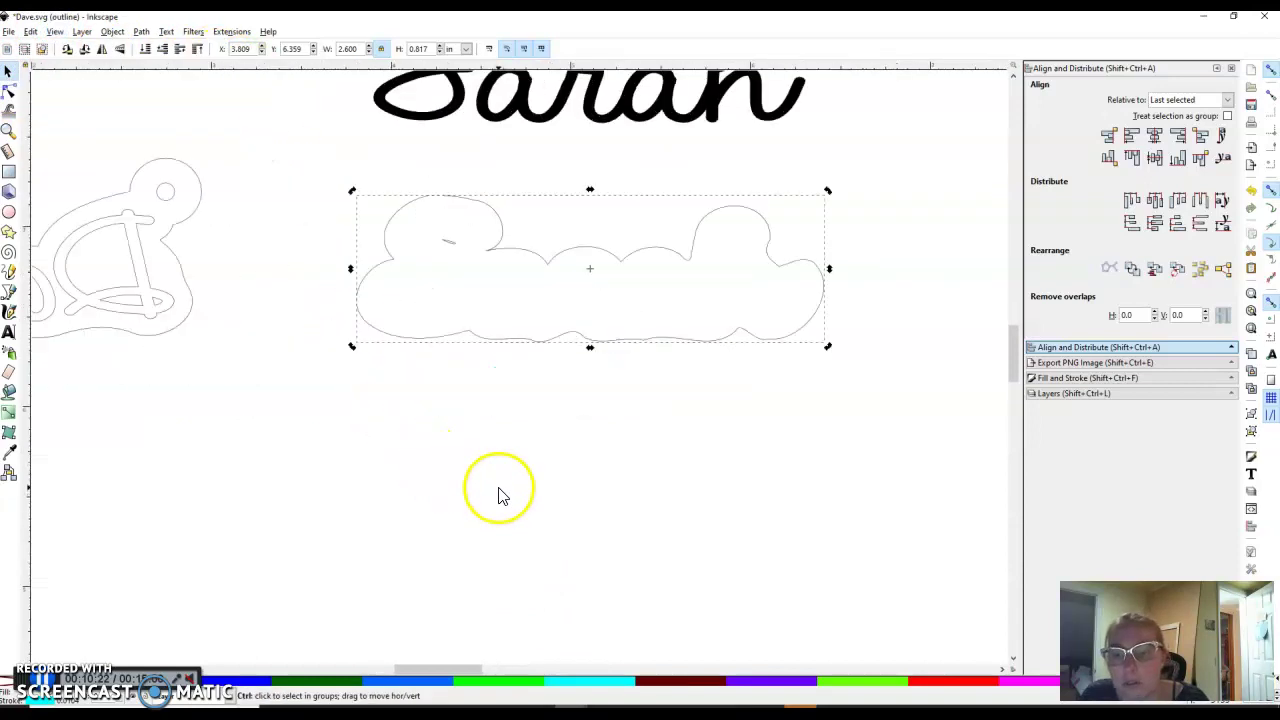
{"action": "scroll", "coordinate": [600, 494], "scroll_direction": "up", "scroll_amount": 3}
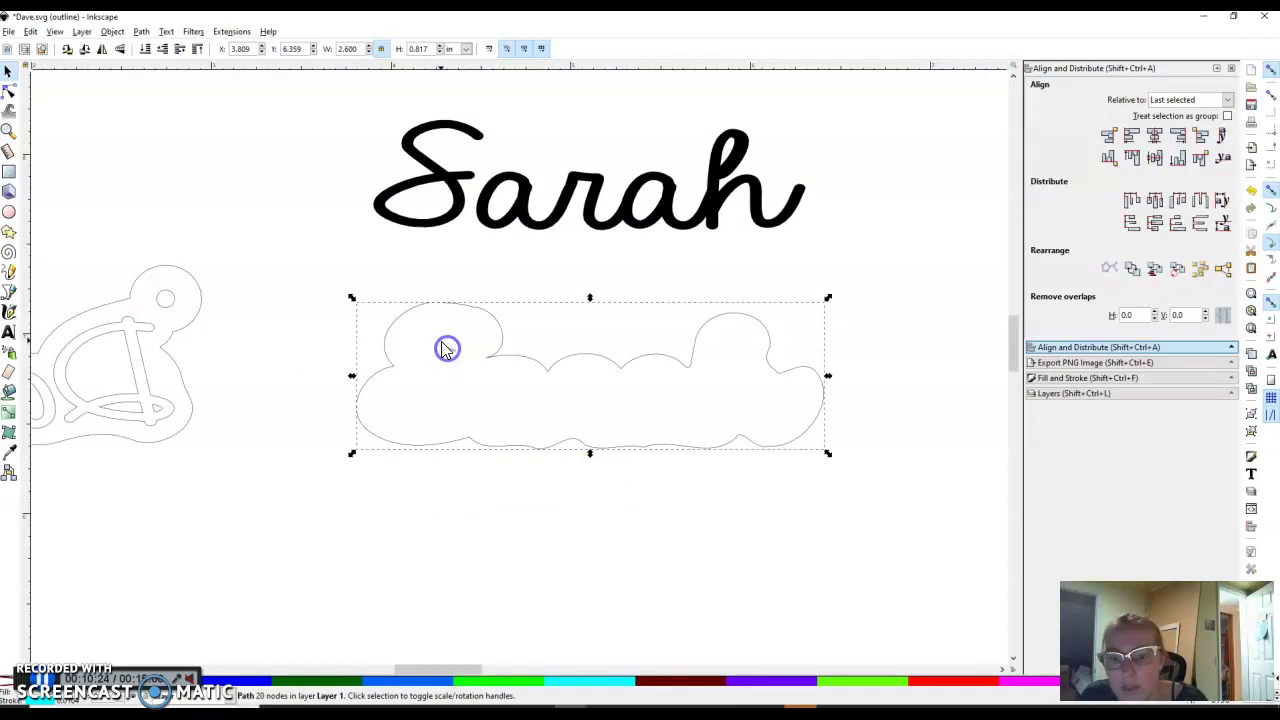
{"action": "left_click_drag", "start_coordinate": [441, 342], "coordinate": [466, 365]}
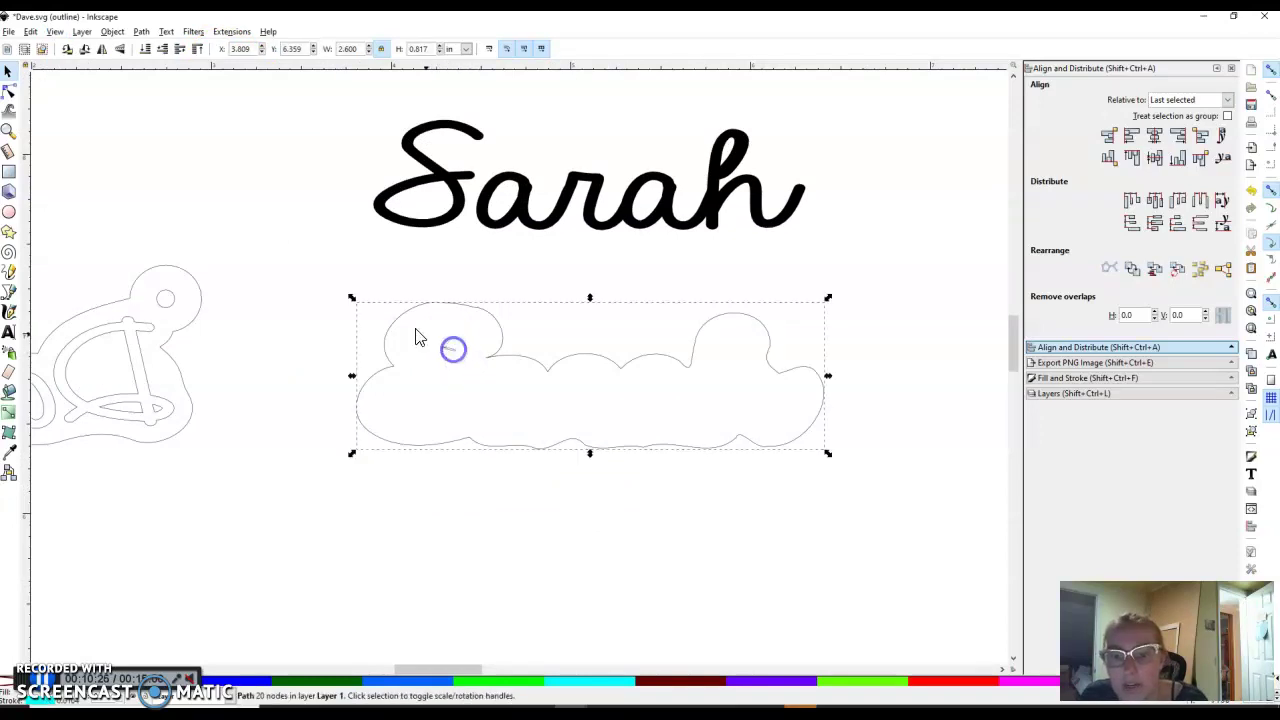
Delete the stray inner fragment's nodes, leaving an 18-node outer Sarah outline.
{"action": "left_click", "coordinate": [10, 92]}
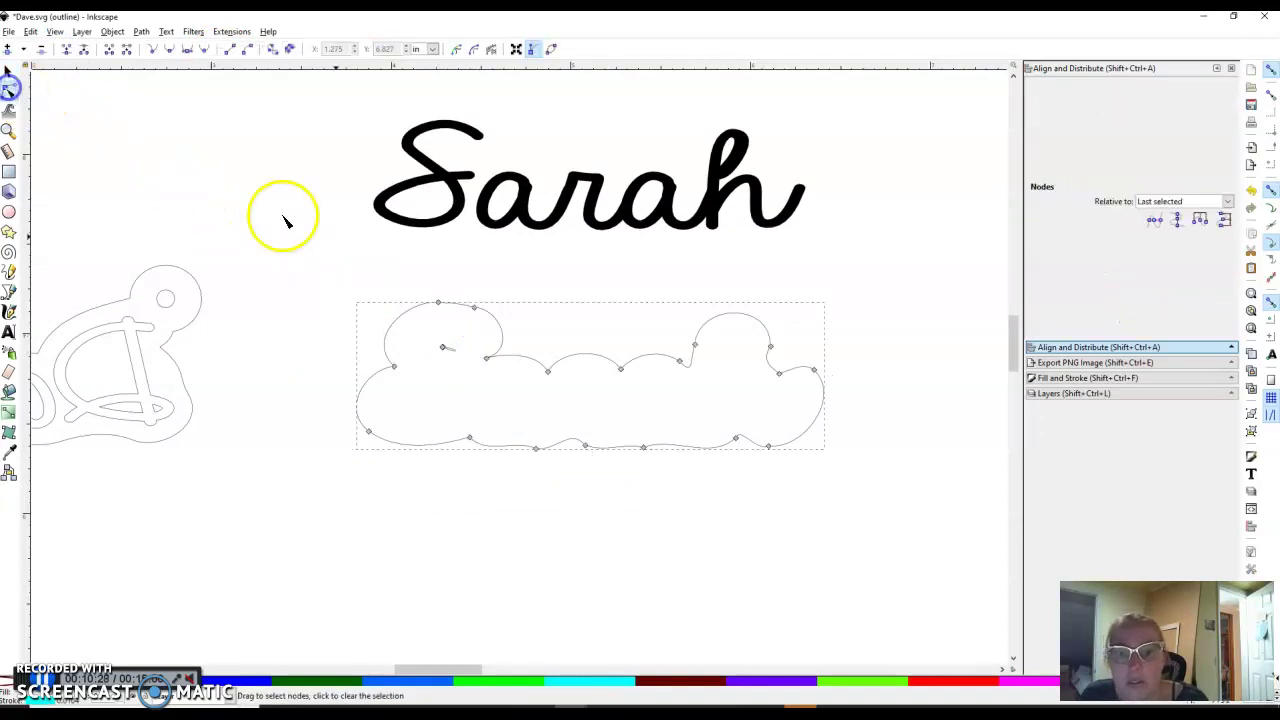
{"action": "left_click", "coordinate": [432, 340]}
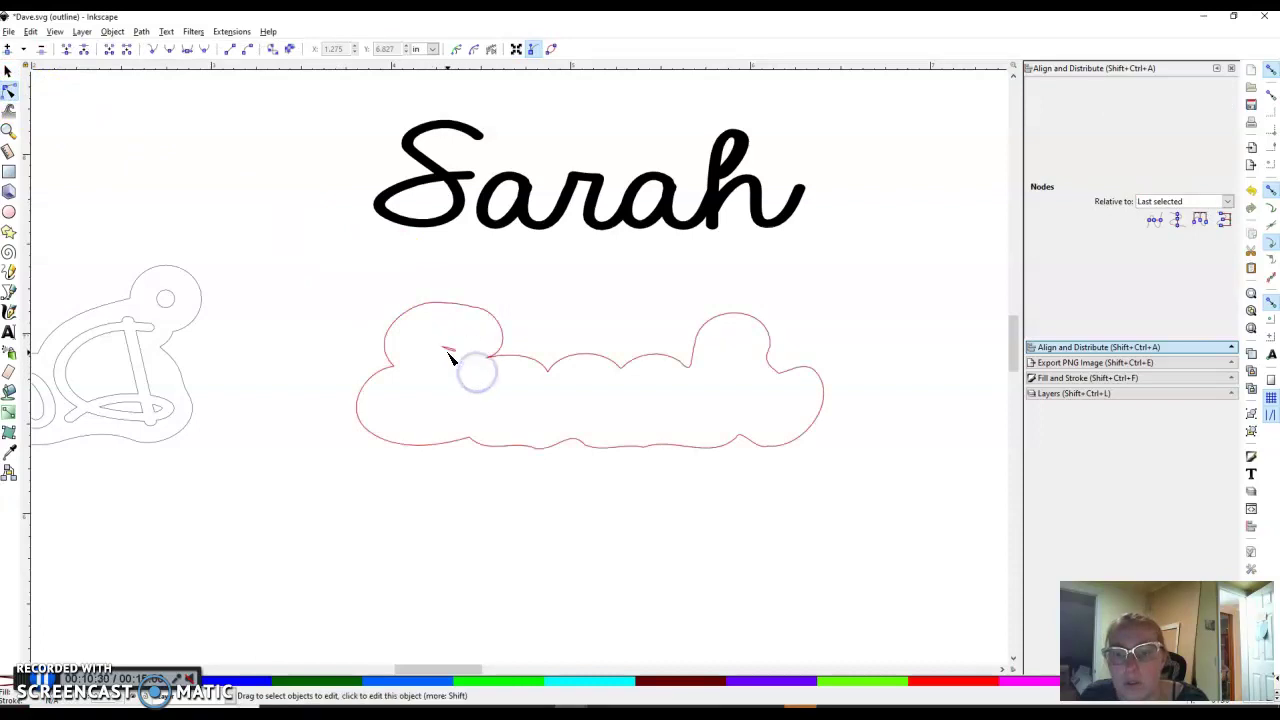
{"action": "left_click", "coordinate": [447, 353]}
{"action": "left_click_drag", "start_coordinate": [466, 366], "coordinate": [466, 366]}
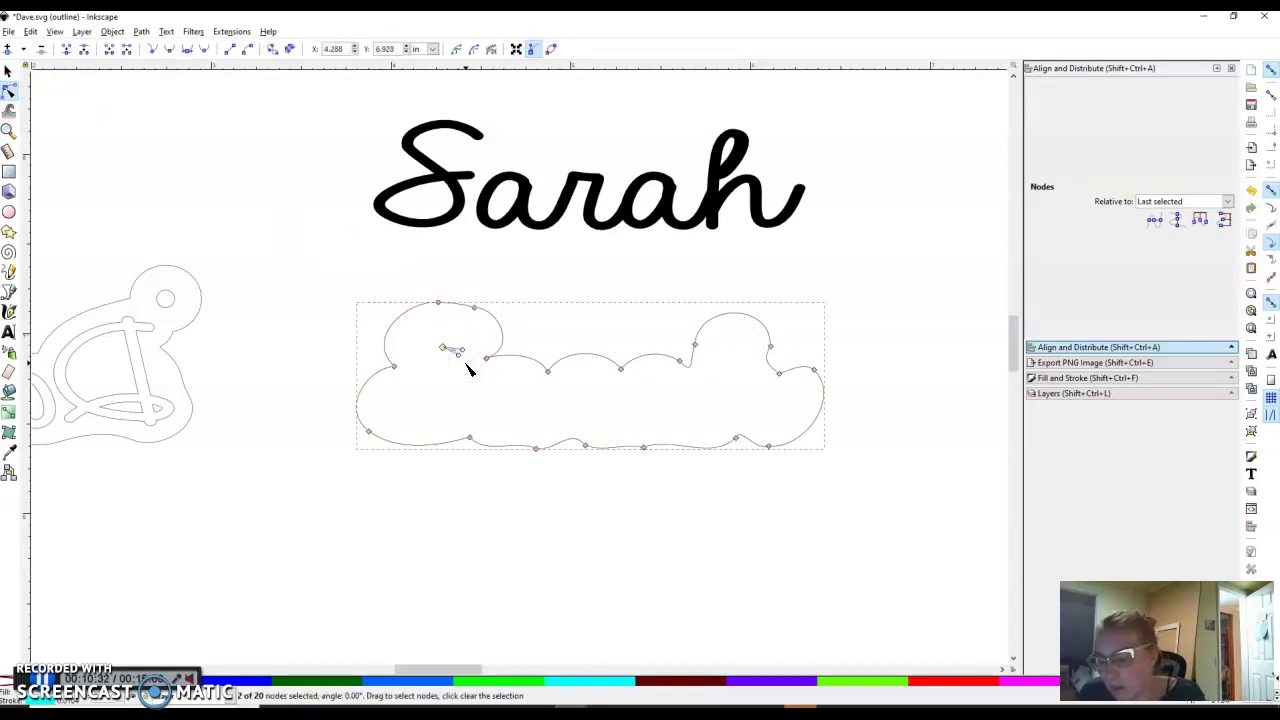
{"action": "left_click", "coordinate": [468, 369]}
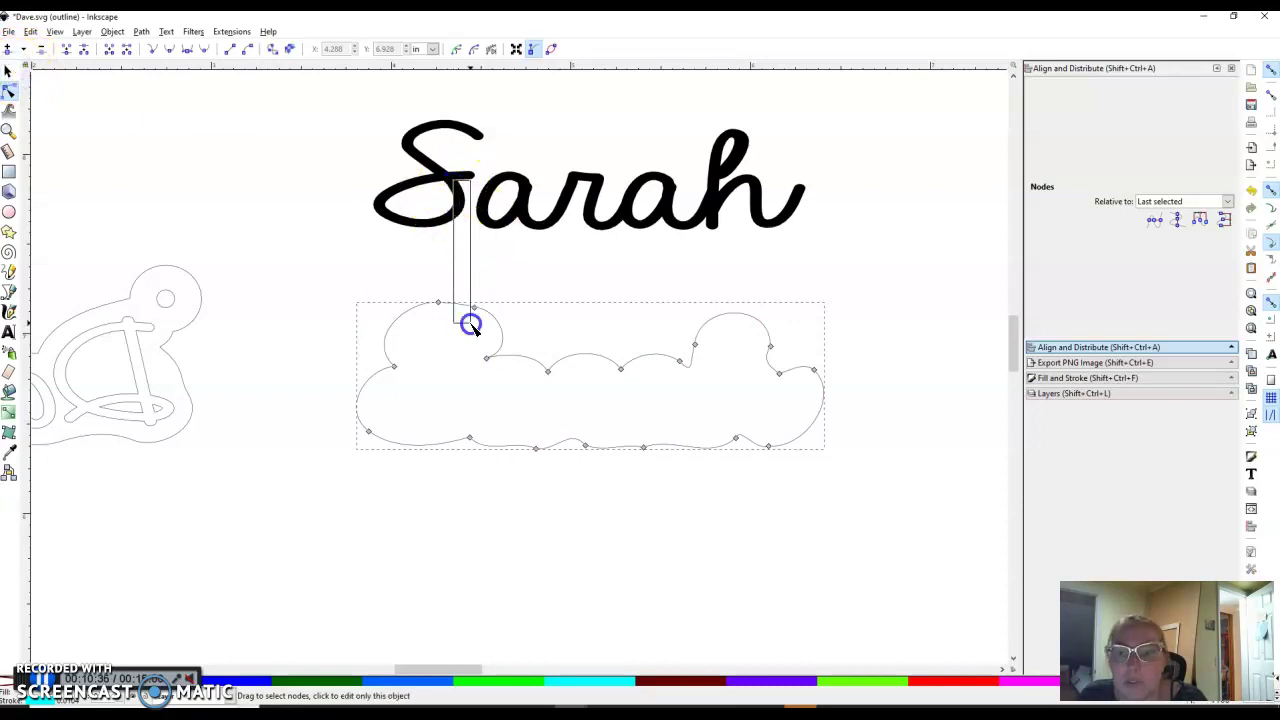
{"action": "left_click", "coordinate": [9, 70]}
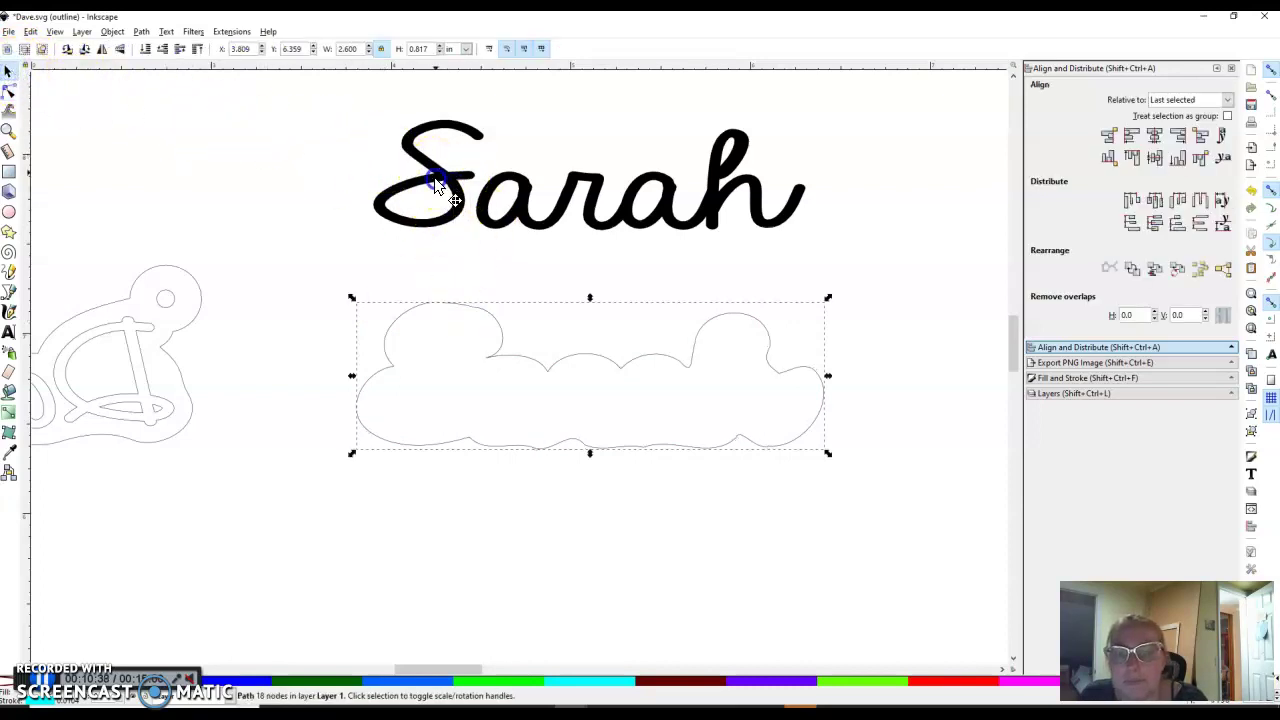
Move the Sarah text into its cloud outline and centre it on both axes.
{"action": "left_click_drag", "start_coordinate": [437, 185], "coordinate": [443, 385]}
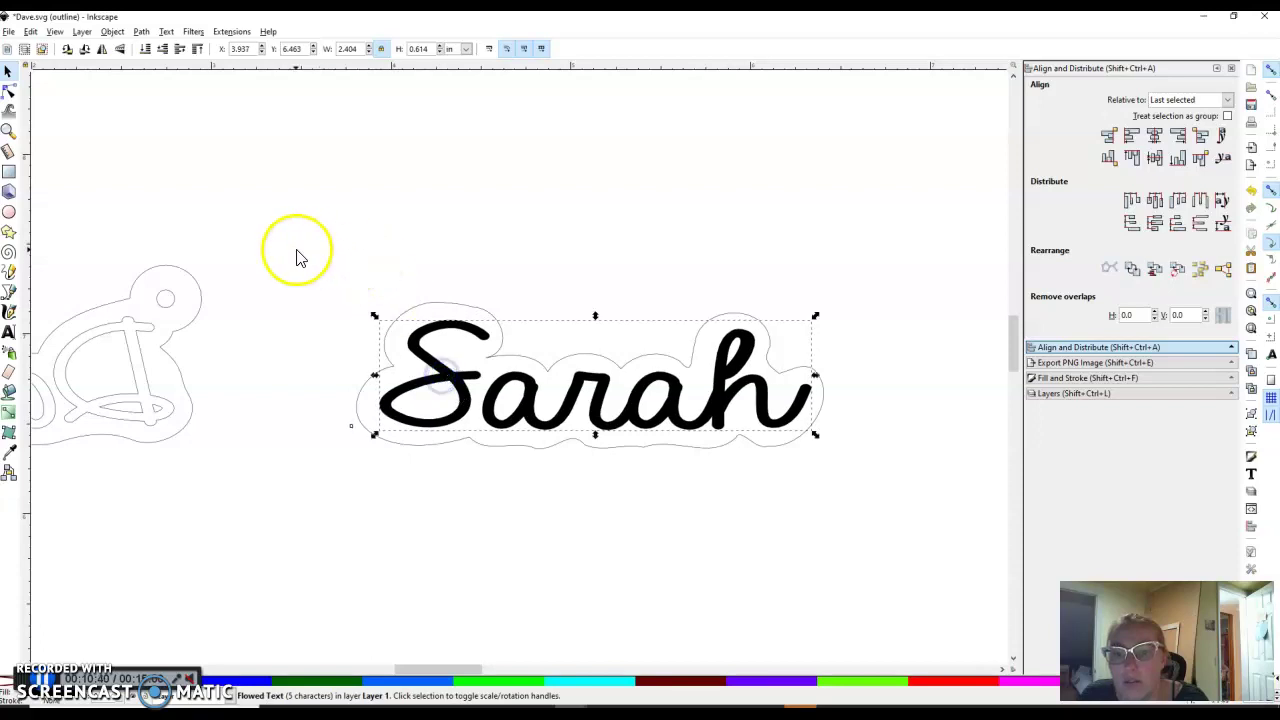
{"action": "left_click_drag", "start_coordinate": [297, 258], "coordinate": [886, 520]}
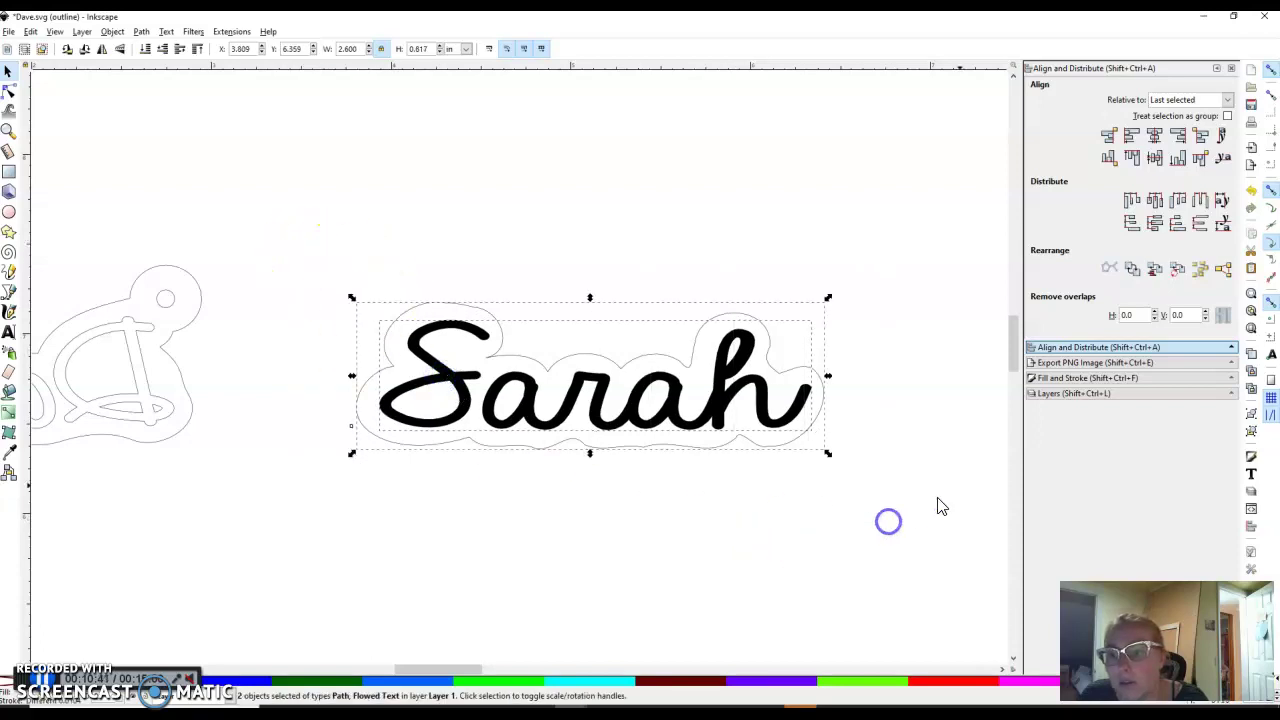
{"action": "left_click", "coordinate": [1153, 137]}
{"action": "left_click", "coordinate": [1155, 160]}
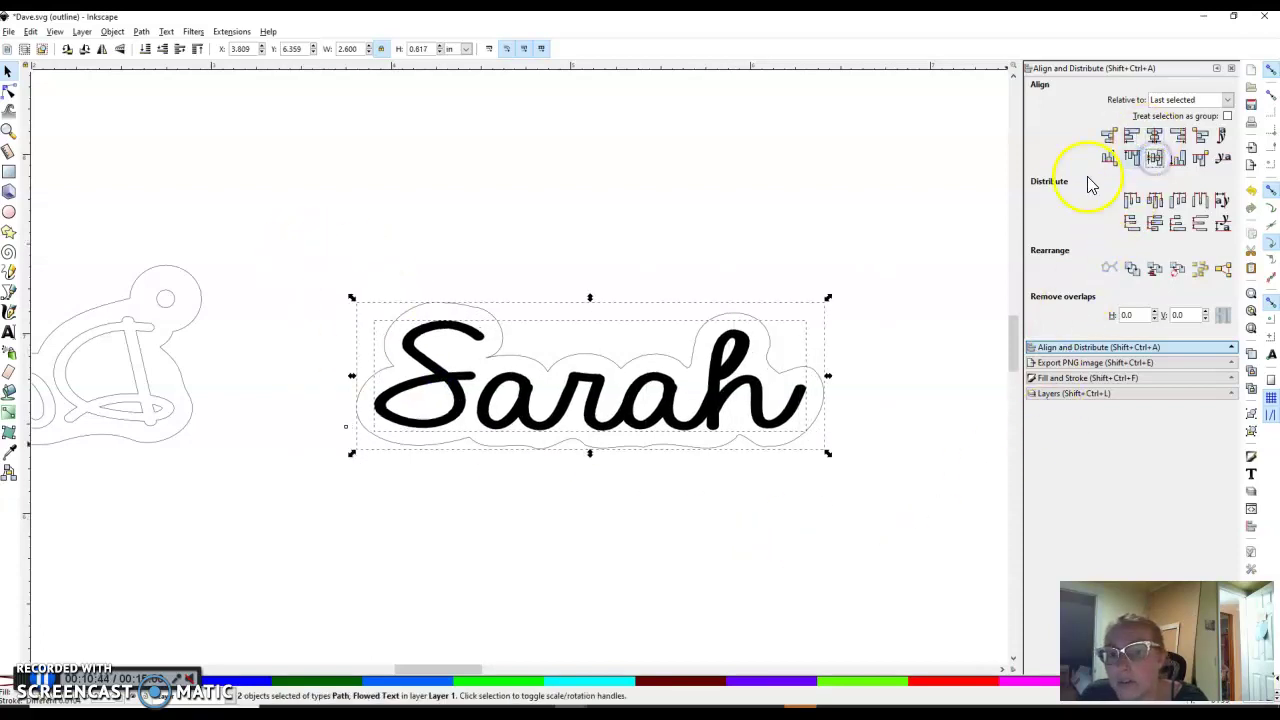
{"action": "left_click", "coordinate": [413, 248]}
Convert the Sarah lettering to paths, combine them, and union into one 239-node shape.
{"action": "left_click", "coordinate": [413, 352]}
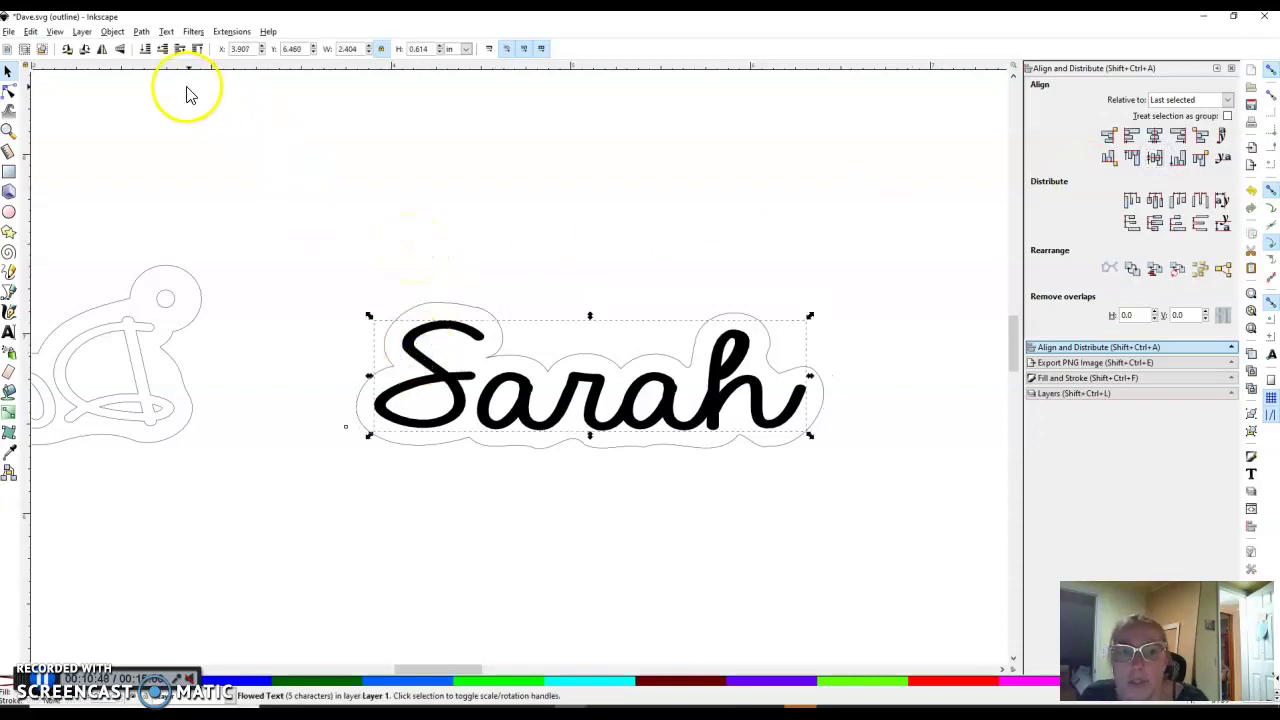
{"action": "left_click", "coordinate": [142, 32]}
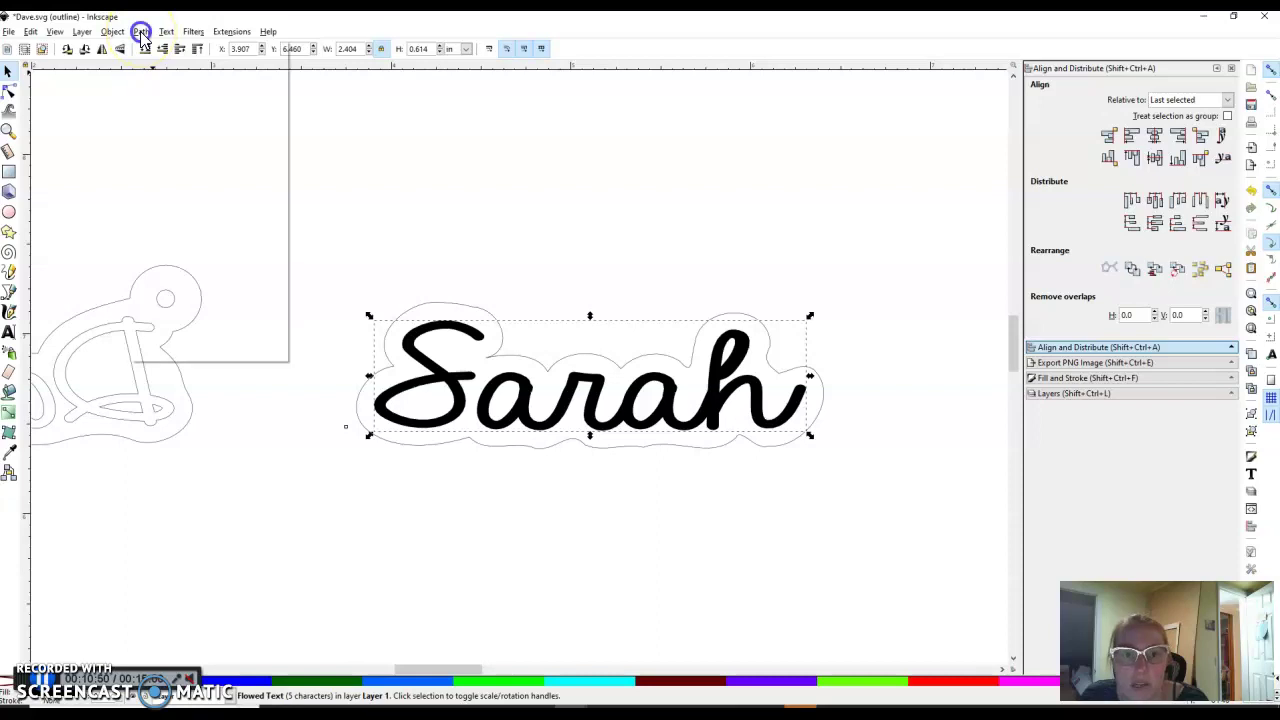
{"action": "left_click", "coordinate": [147, 46]}
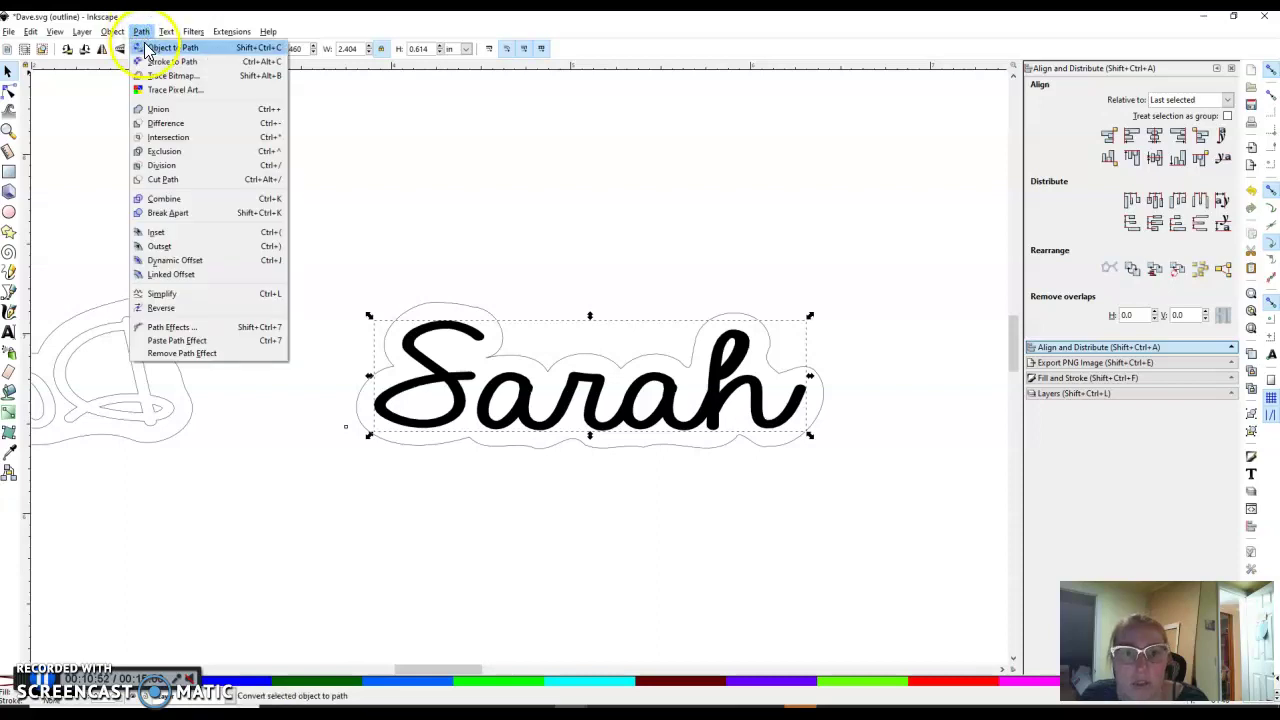
{"action": "left_click", "coordinate": [147, 47]}
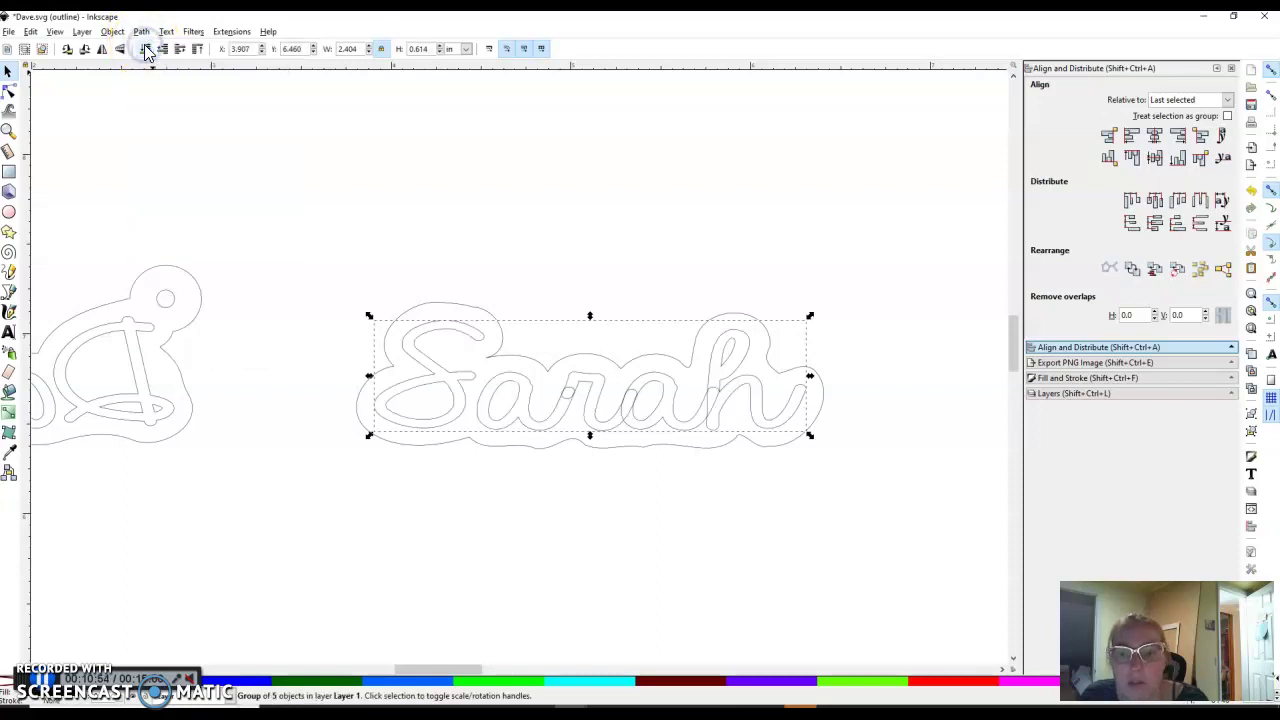
{"action": "left_click", "coordinate": [142, 32]}
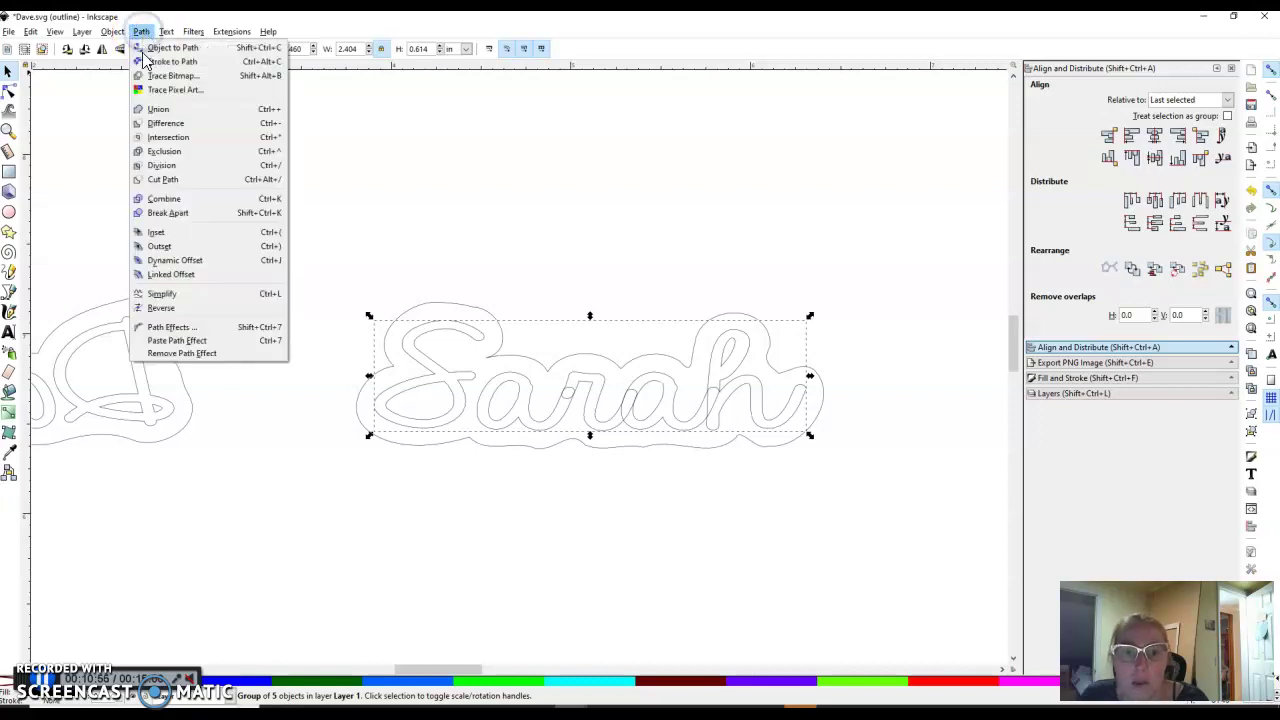
{"action": "left_click", "coordinate": [165, 199]}
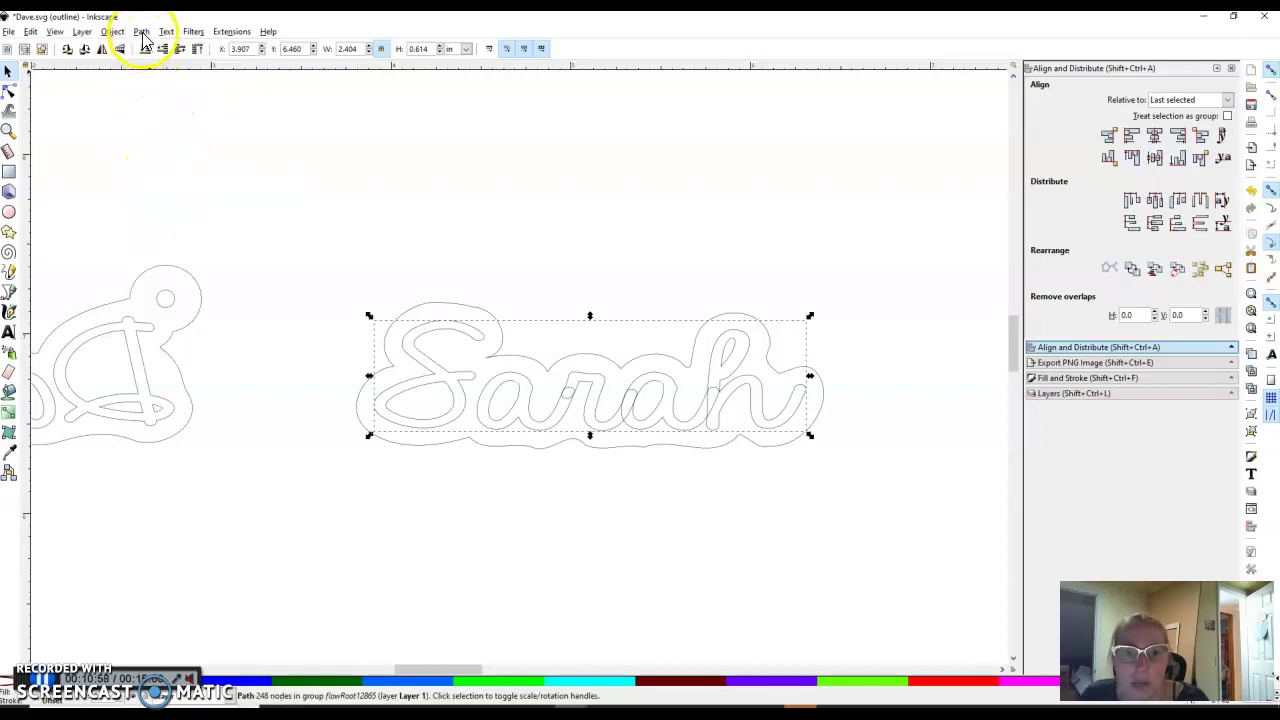
{"action": "left_click", "coordinate": [141, 32]}
{"action": "left_click", "coordinate": [148, 120]}
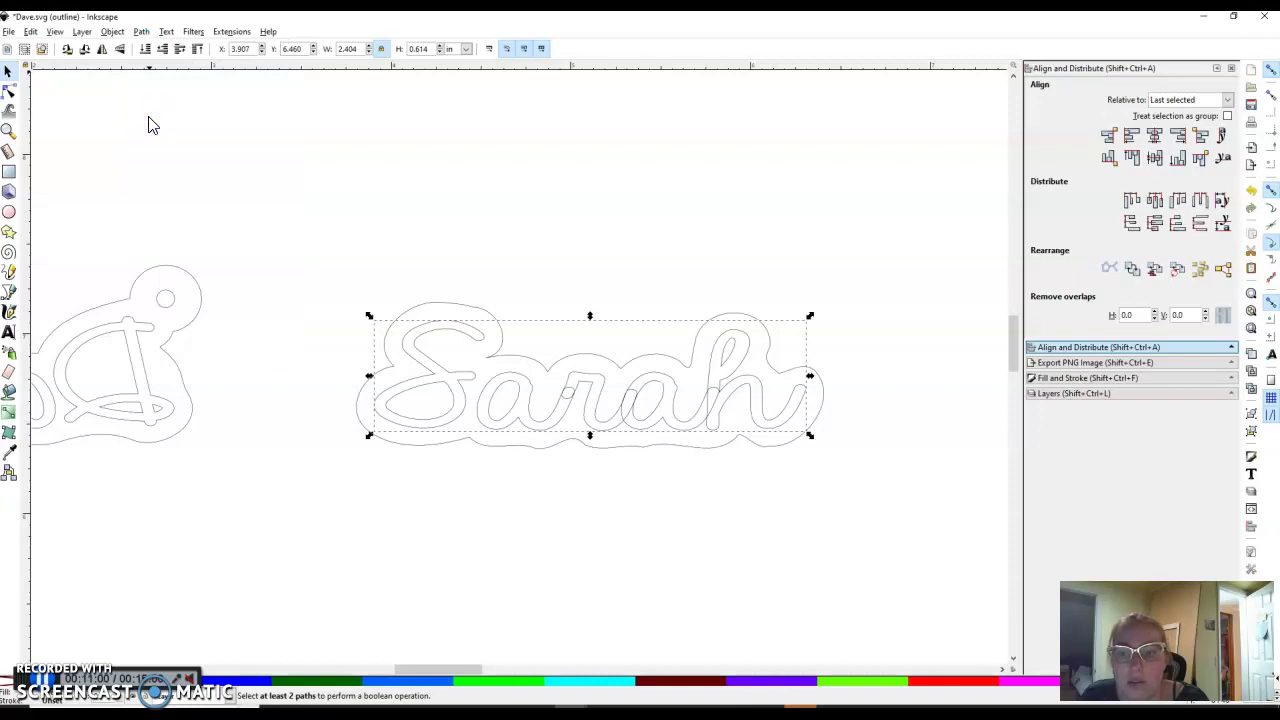
{"action": "left_click", "coordinate": [141, 33]}
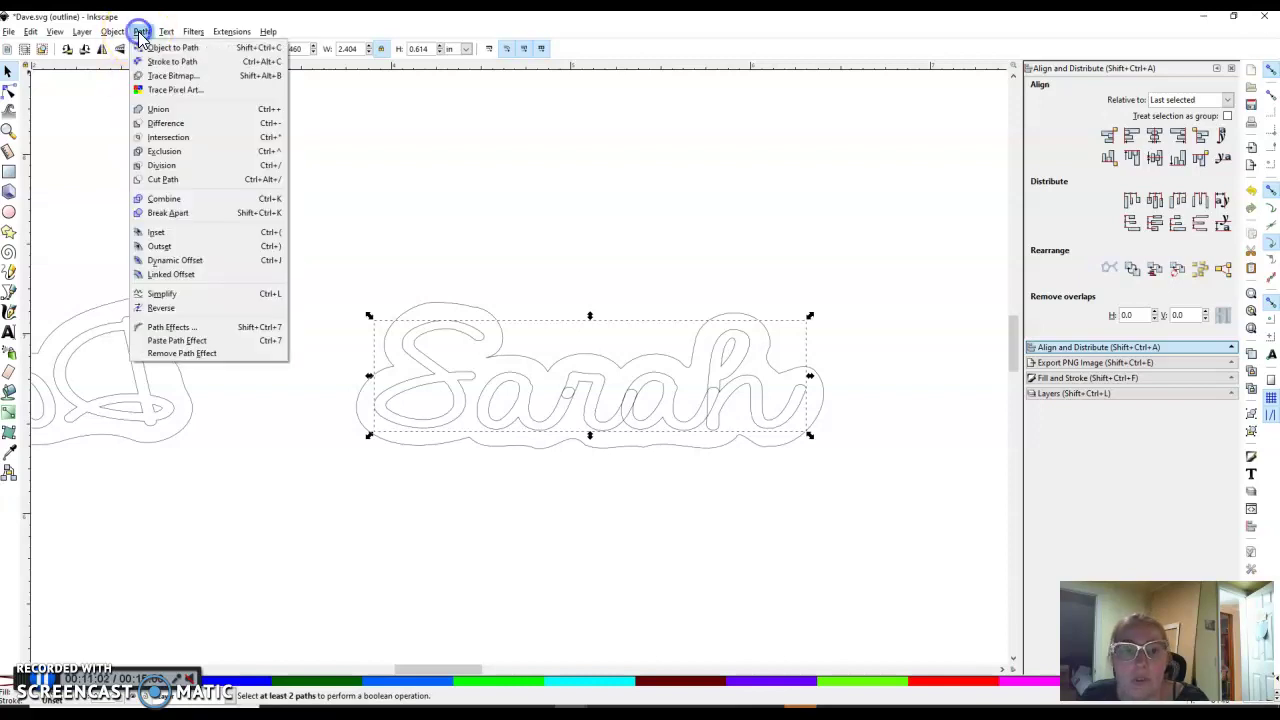
{"action": "left_click", "coordinate": [157, 116]}
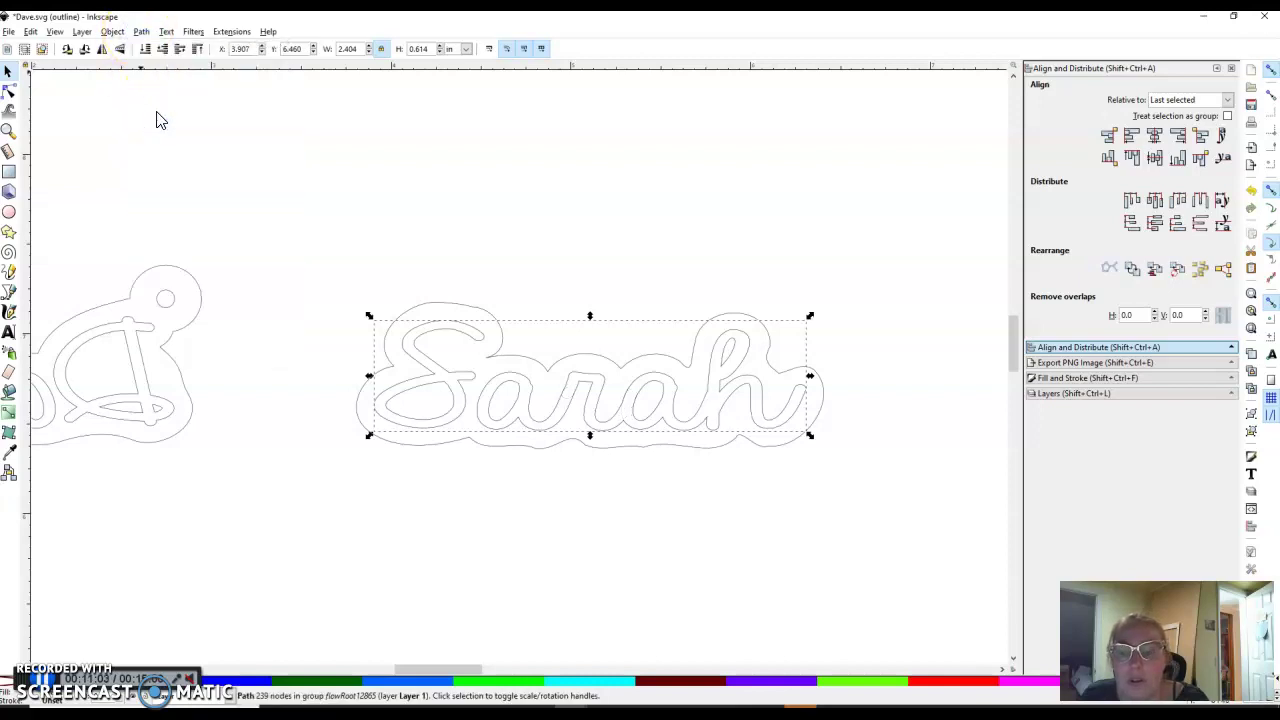
{"action": "left_click", "coordinate": [334, 270]}
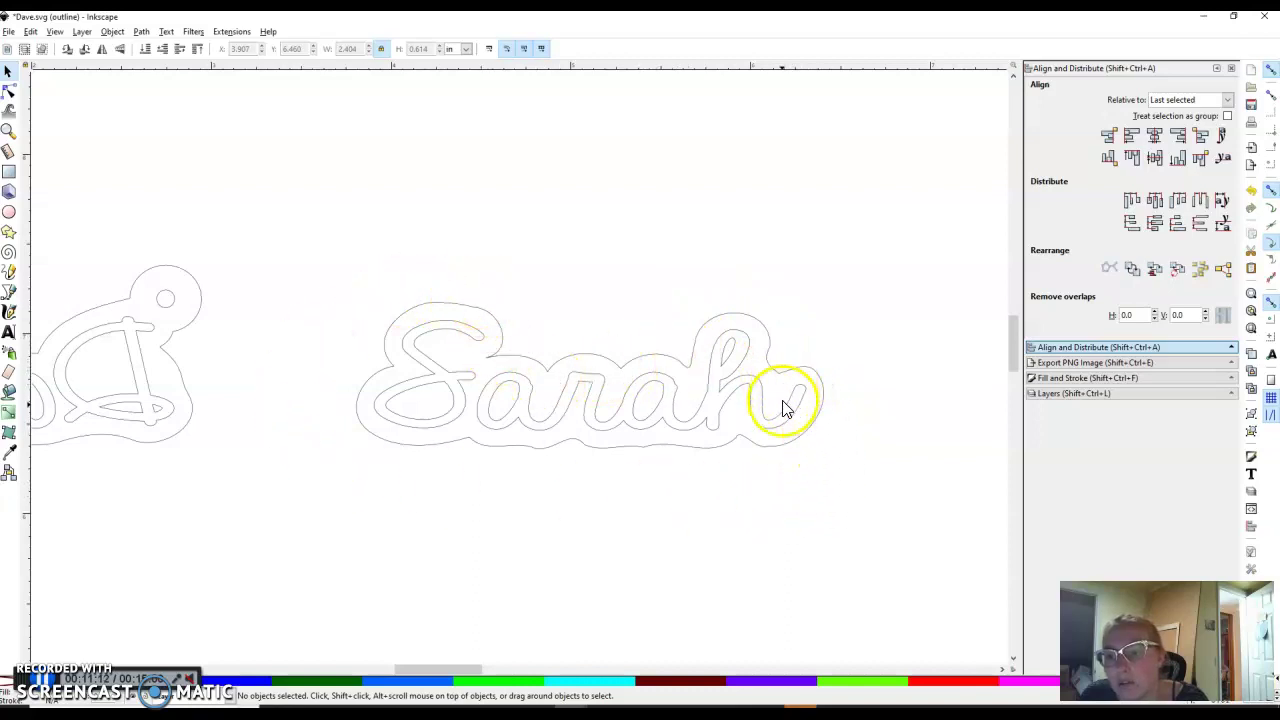
Level the left handle of the node in the dip of the Sarah outline's bottom curve.
{"action": "left_click", "coordinate": [764, 452]}
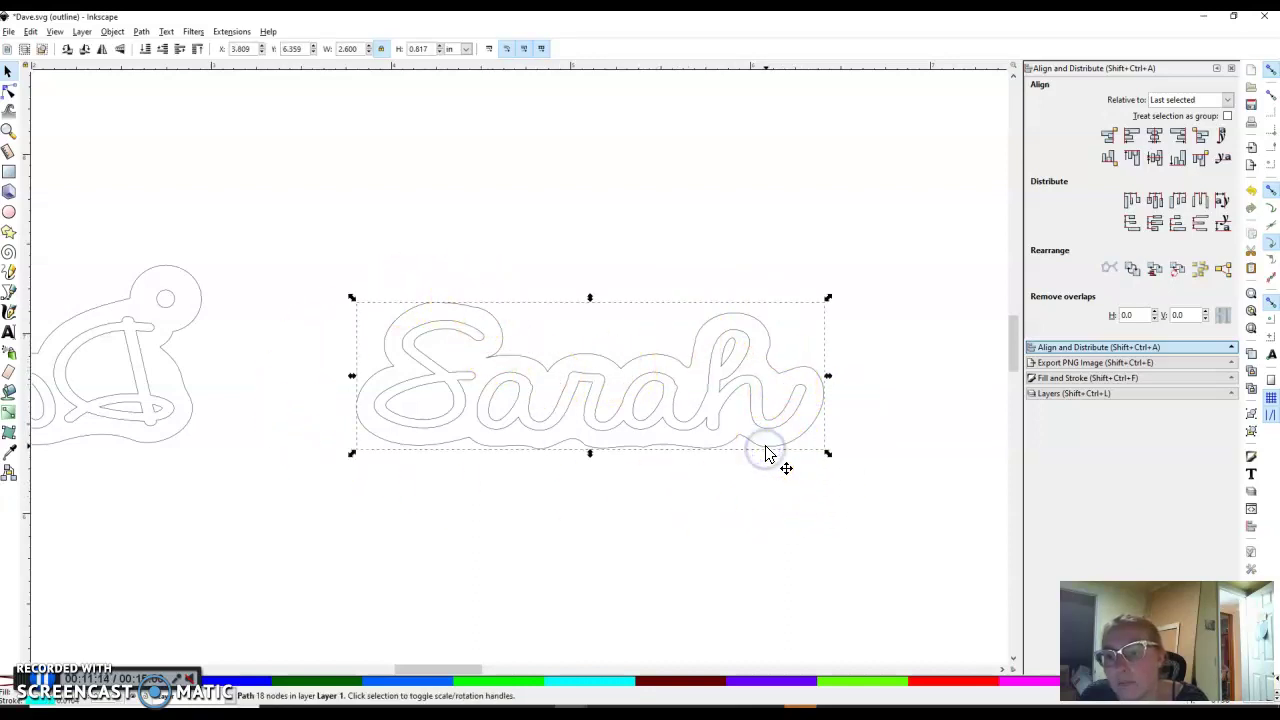
{"action": "left_click", "coordinate": [766, 451]}
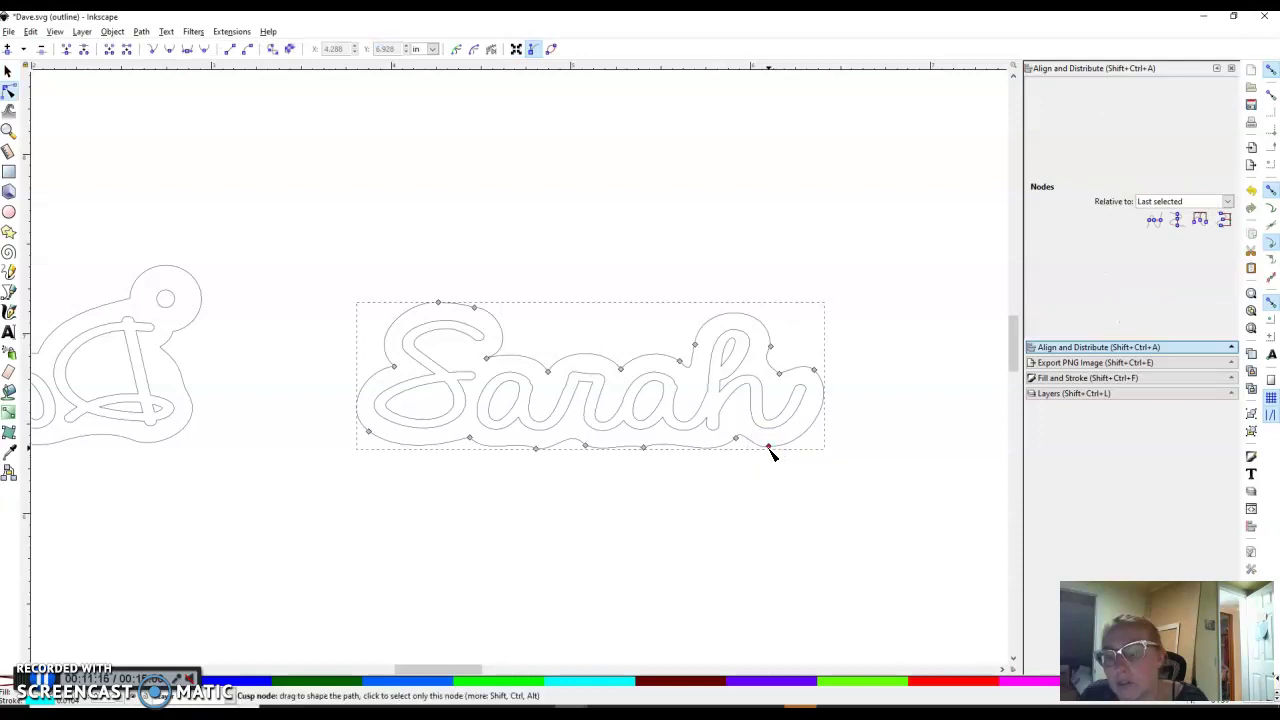
{"action": "left_click", "coordinate": [769, 449]}
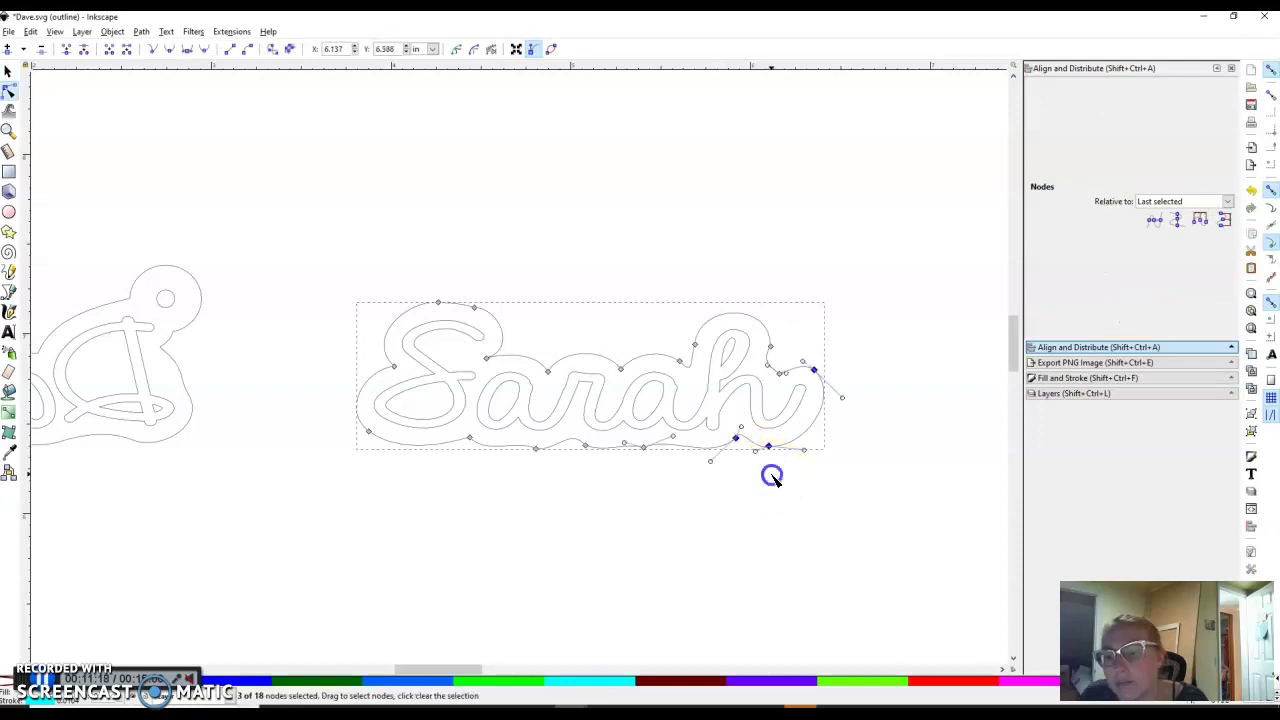
{"action": "left_click", "coordinate": [771, 476]}
{"action": "scroll", "coordinate": [770, 450], "scroll_direction": "up", "scroll_amount": 5, "text": "ctrl"}
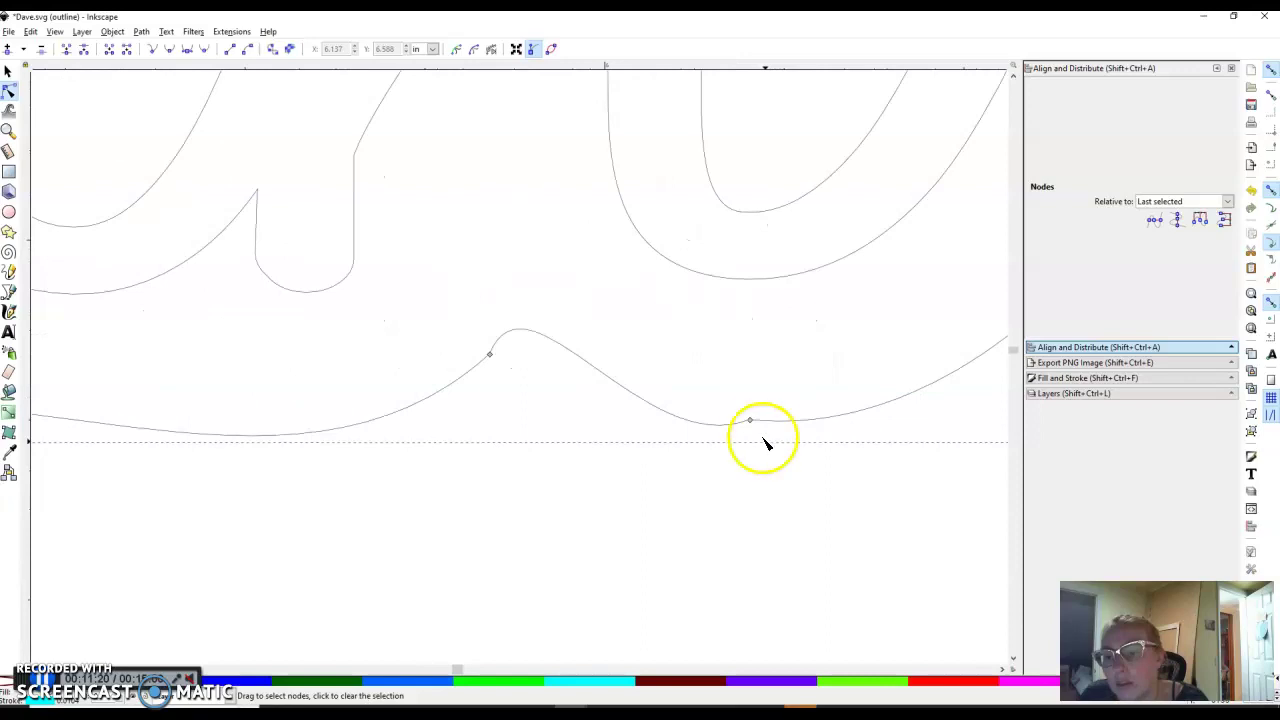
{"action": "left_click", "coordinate": [750, 421]}
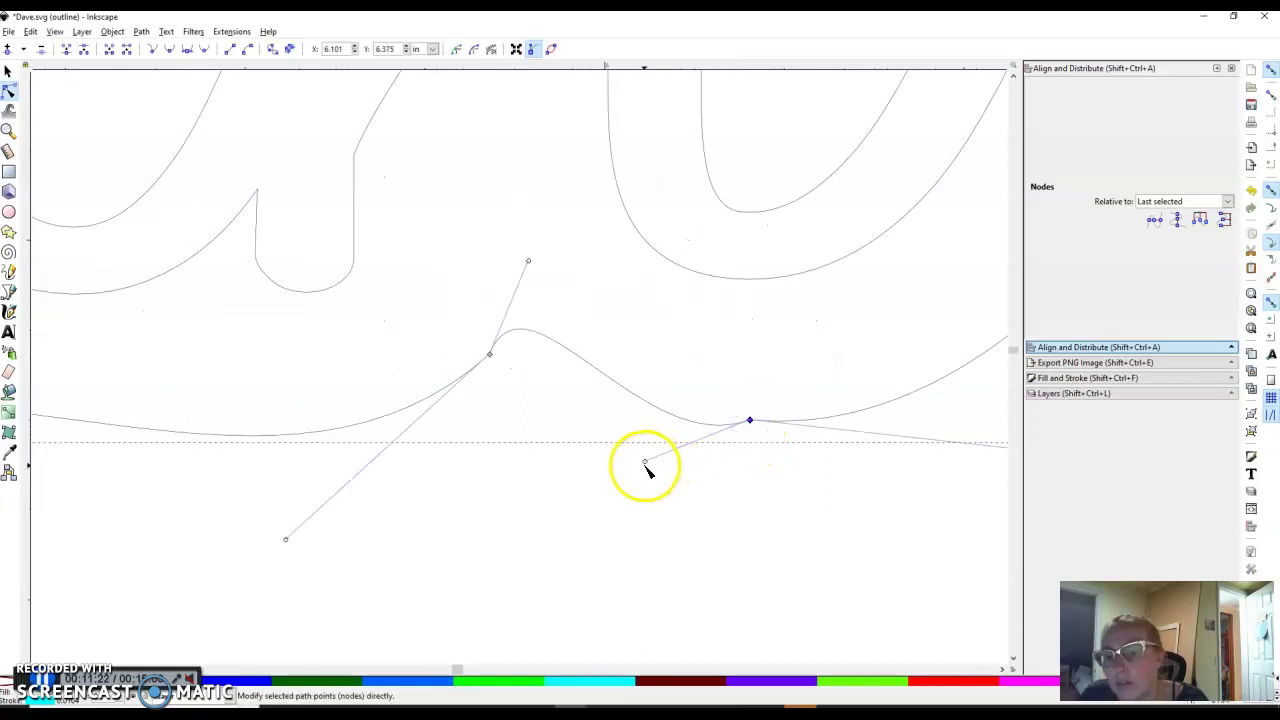
{"action": "left_click_drag", "start_coordinate": [651, 463], "coordinate": [651, 421]}
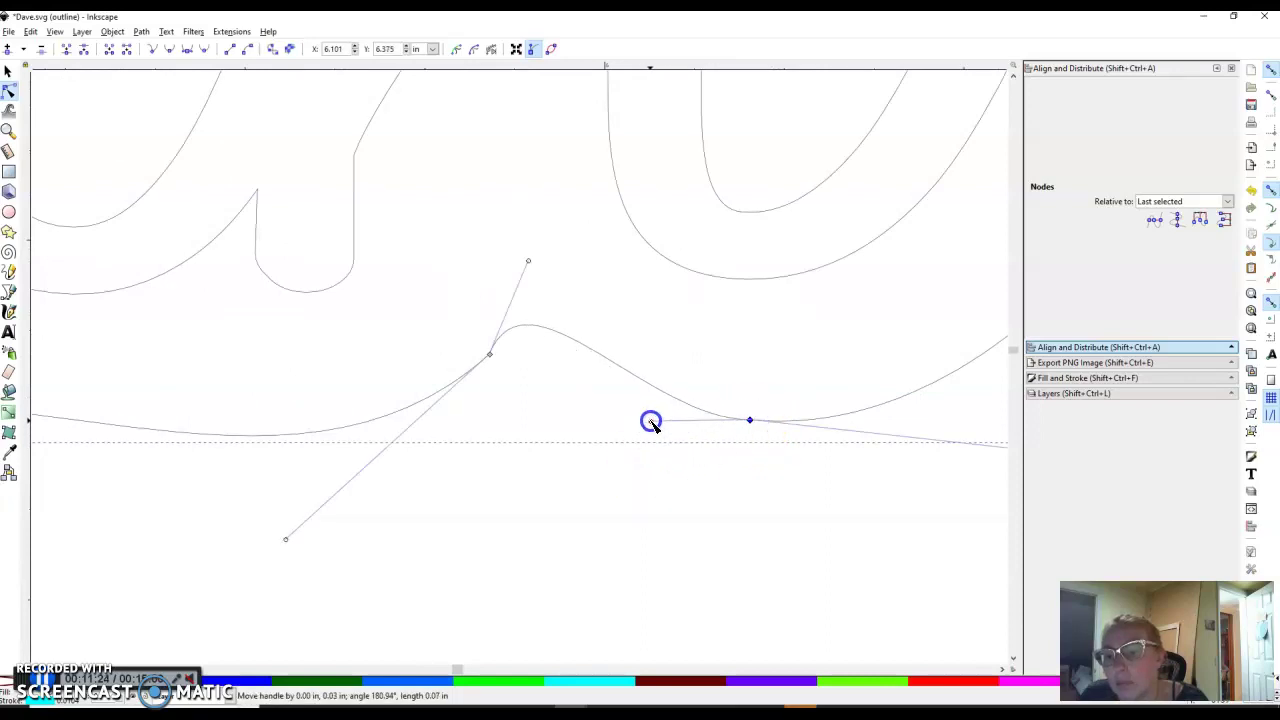
{"action": "left_click", "coordinate": [750, 421]}
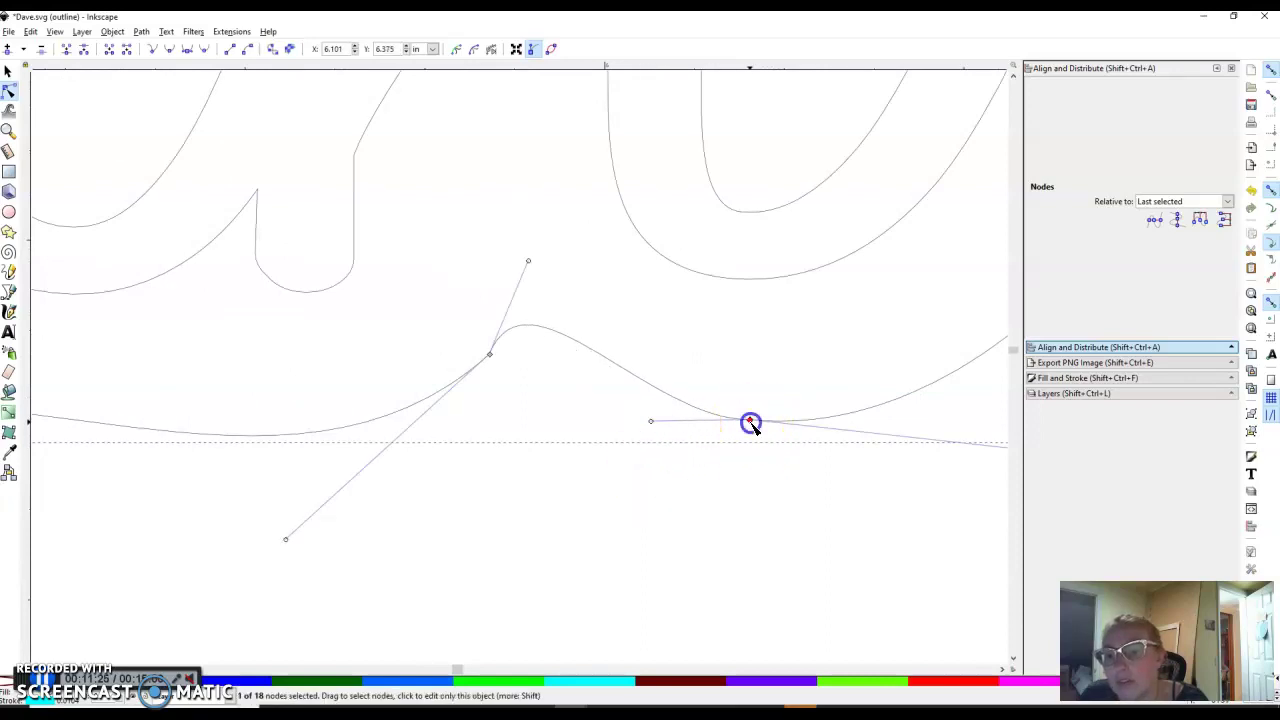
{"action": "left_click", "coordinate": [205, 50]}
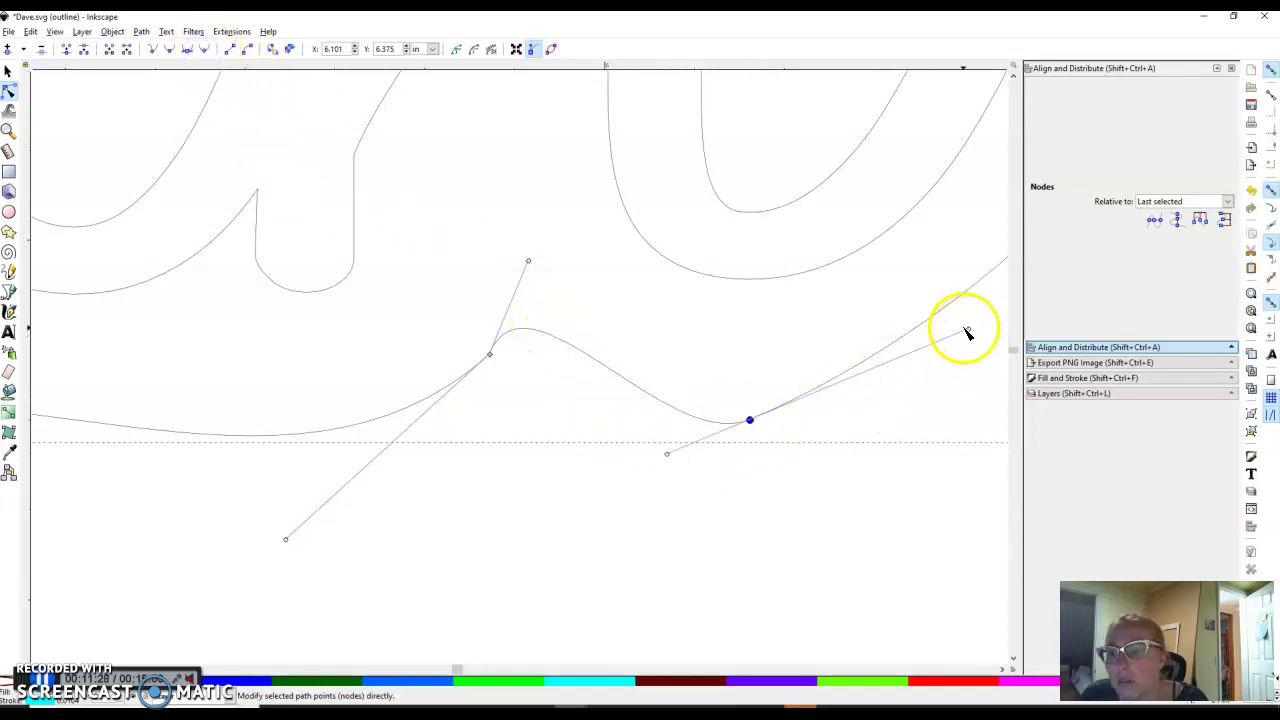
{"action": "key", "text": "ctrl+z"}
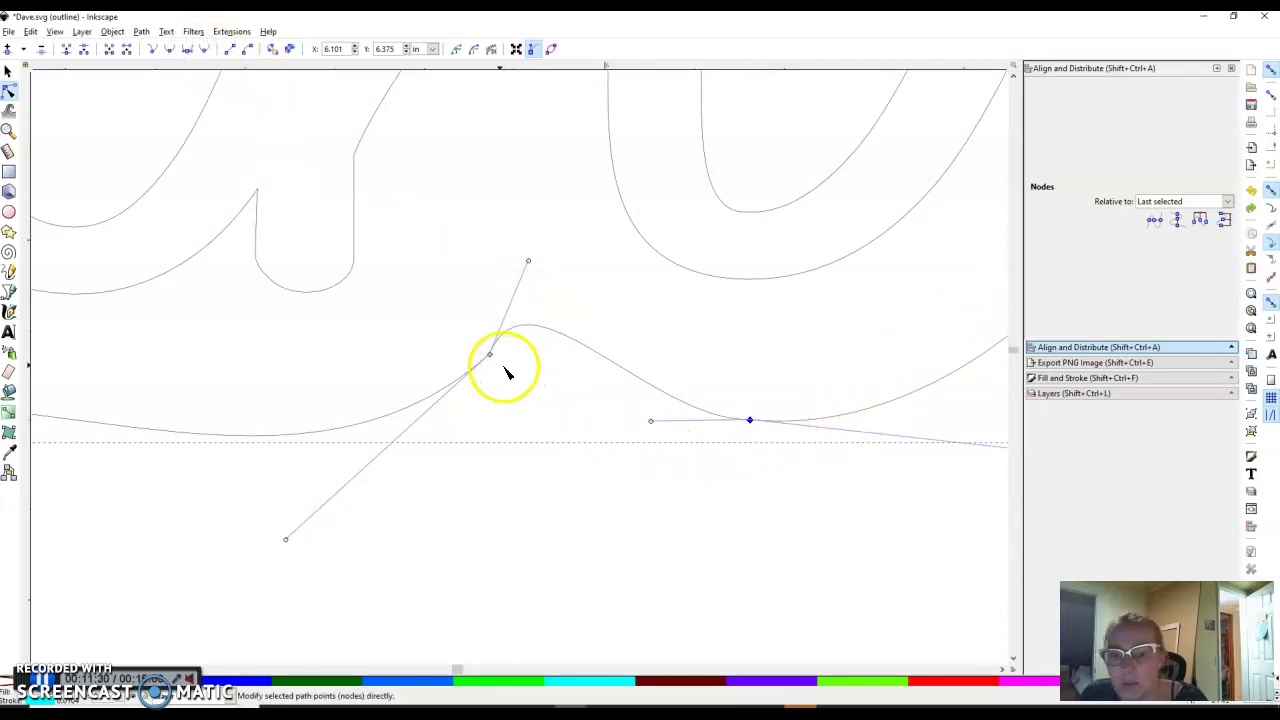
Shift the upper handle of the node left of the bump to flatten the bottom edge.
{"action": "left_click", "coordinate": [490, 356]}
{"action": "left_click", "coordinate": [202, 53]}
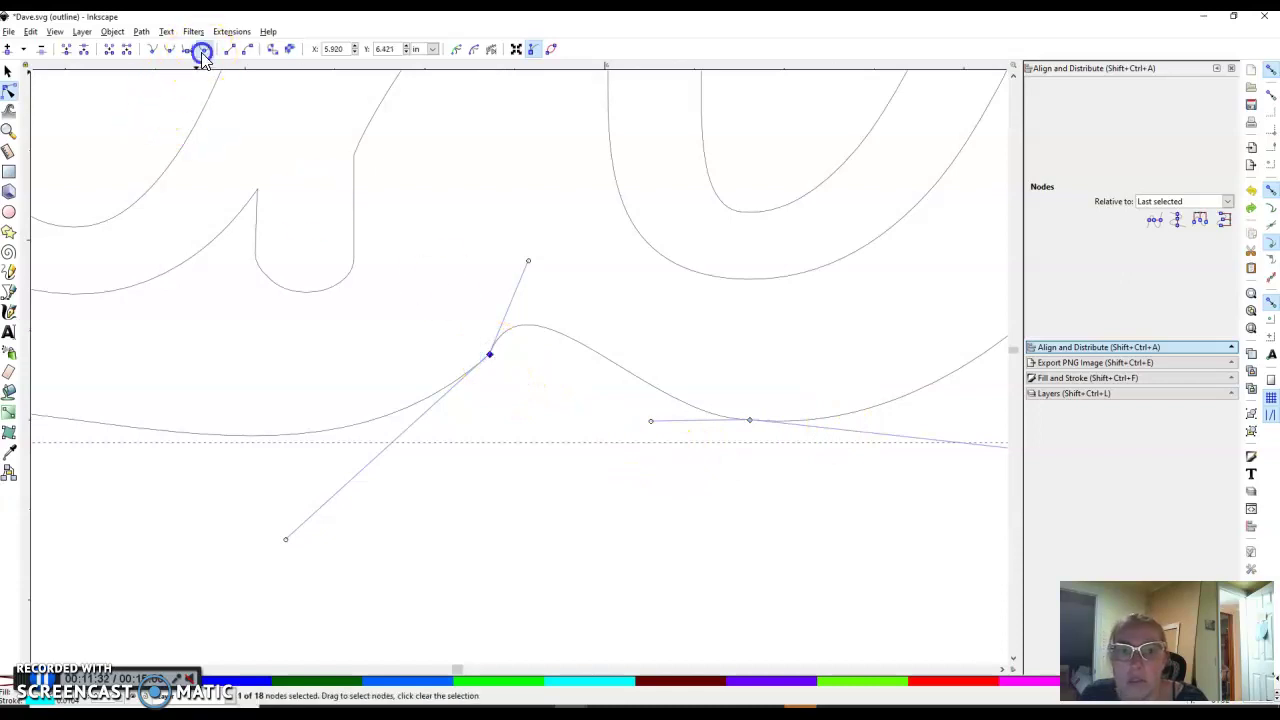
{"action": "key", "text": "ctrl+z"}
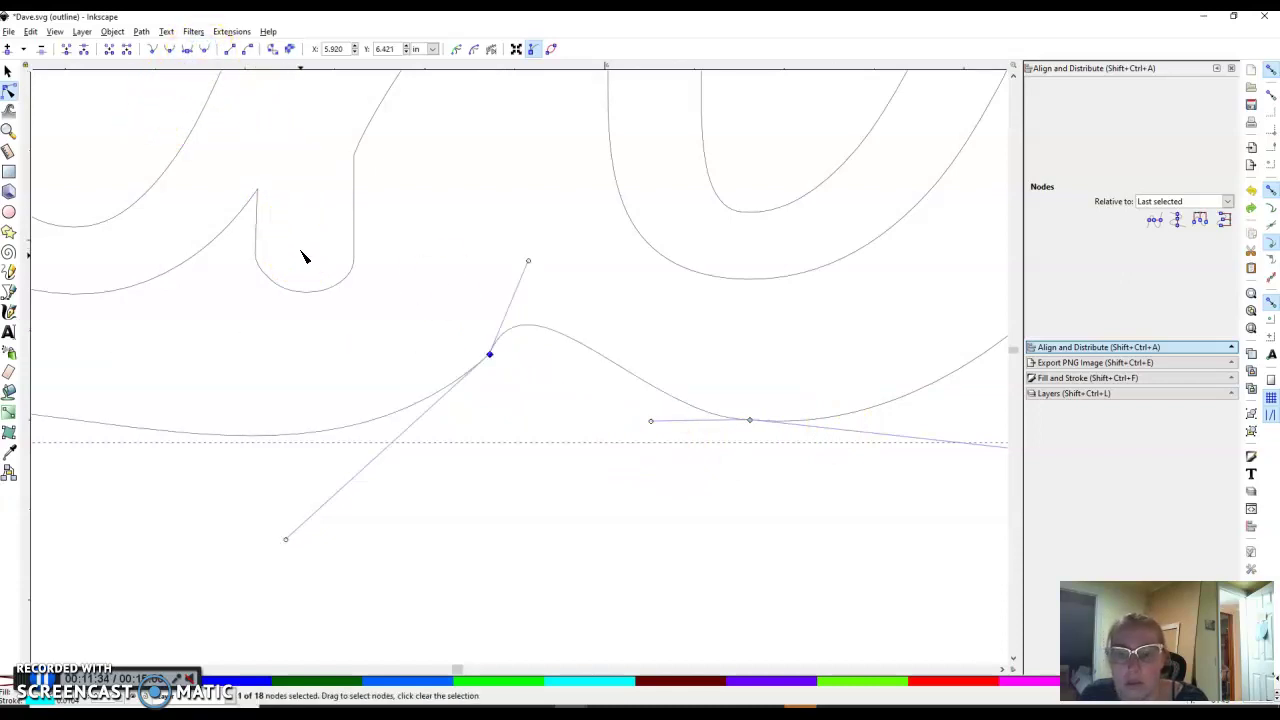
{"action": "left_click_drag", "start_coordinate": [529, 262], "coordinate": [563, 285]}
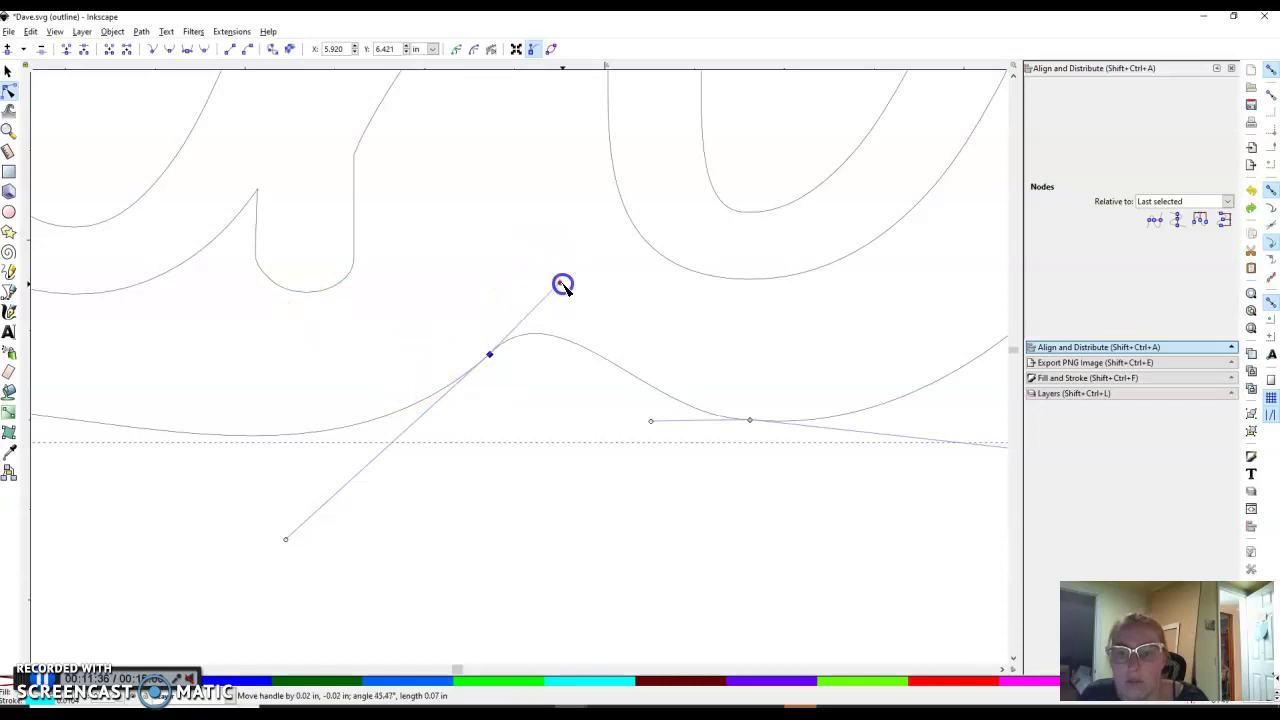
{"action": "left_click", "coordinate": [563, 426]}
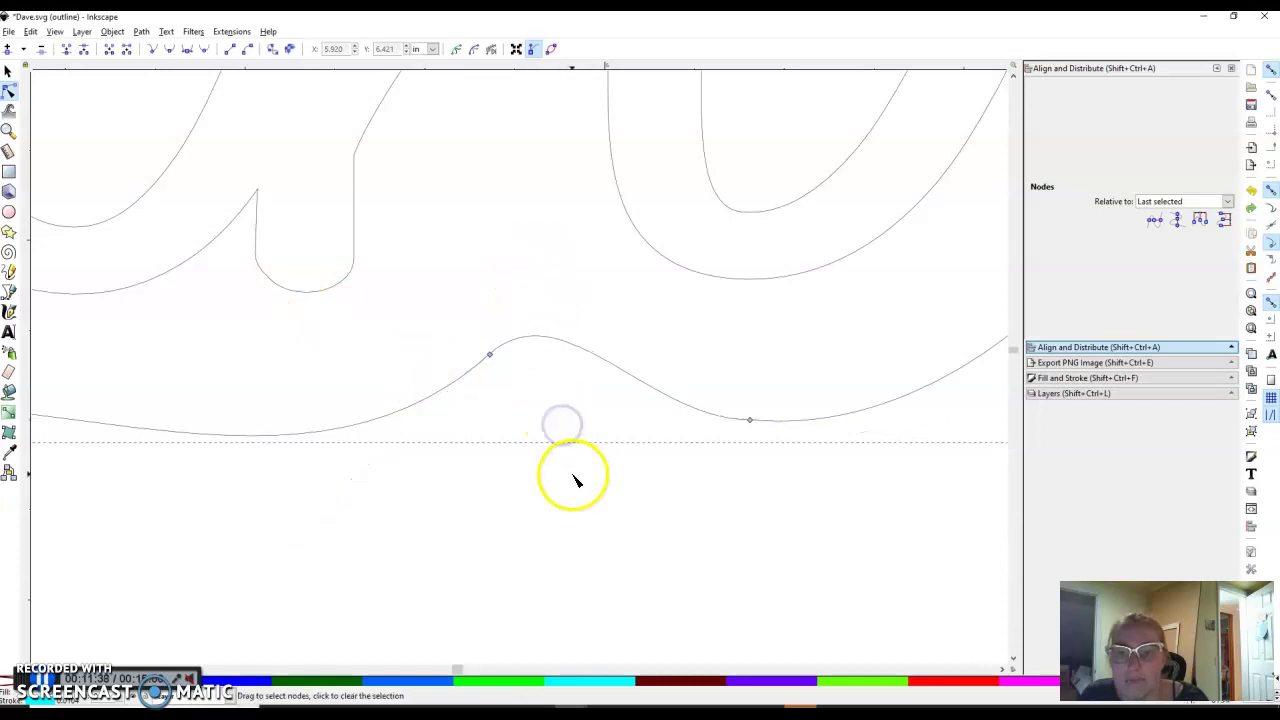
{"action": "scroll", "coordinate": [500, 415], "scroll_direction": "down", "scroll_amount": 3}
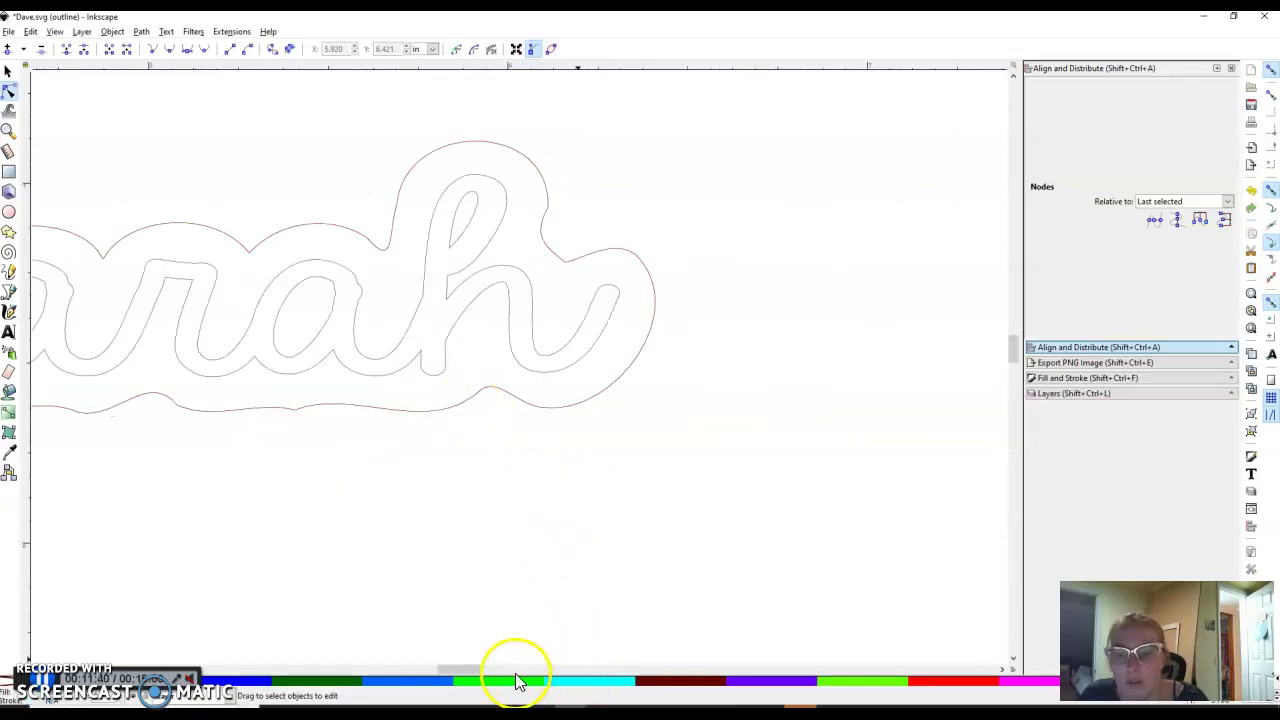
{"action": "mouse_move", "coordinate": [475, 672]}
{"action": "left_mouse_down"}
{"action": "mouse_move", "coordinate": [443, 671]}
{"action": "mouse_move", "coordinate": [457, 672]}
{"action": "left_mouse_up"}
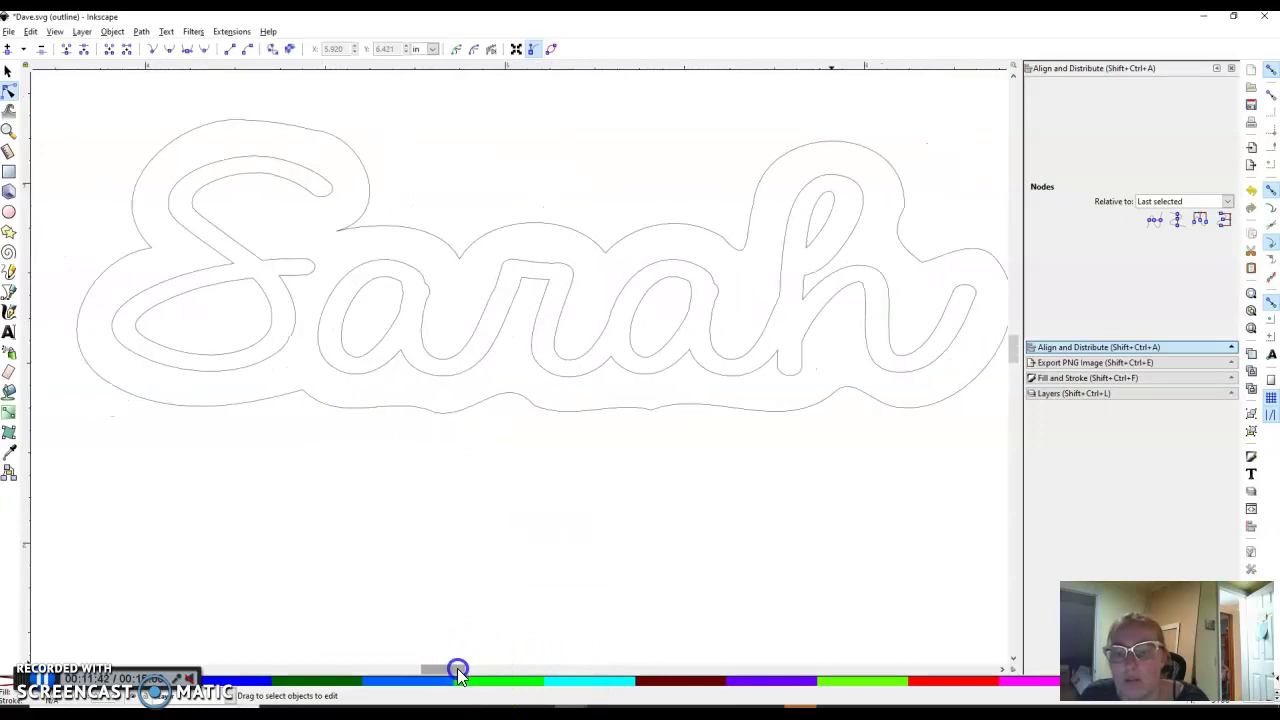
{"action": "scroll", "coordinate": [505, 547], "scroll_direction": "down", "scroll_amount": 1}
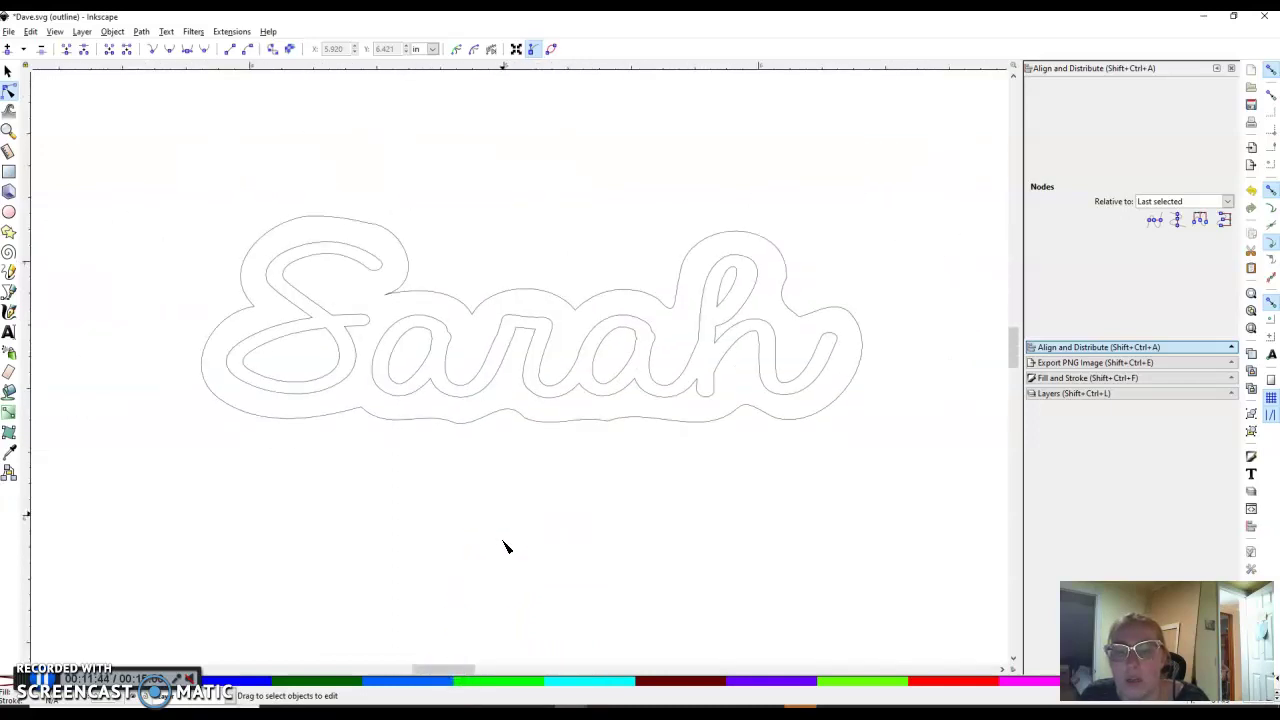
{"action": "scroll", "coordinate": [505, 547], "scroll_direction": "down", "scroll_amount": 3}
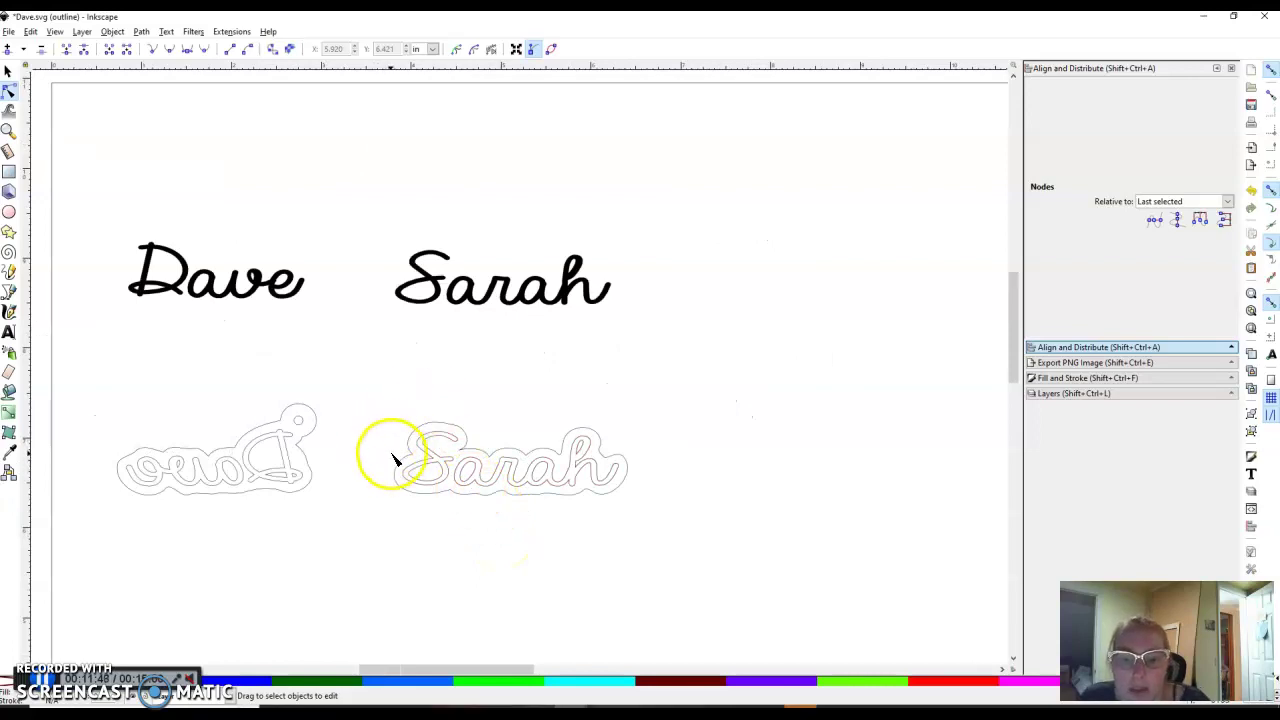
Reshape the nodes and curve at the left end of the Sarah outline beside the S.
{"action": "scroll", "coordinate": [393, 458], "scroll_direction": "up", "scroll_amount": 3}
{"action": "left_click", "coordinate": [450, 459]}
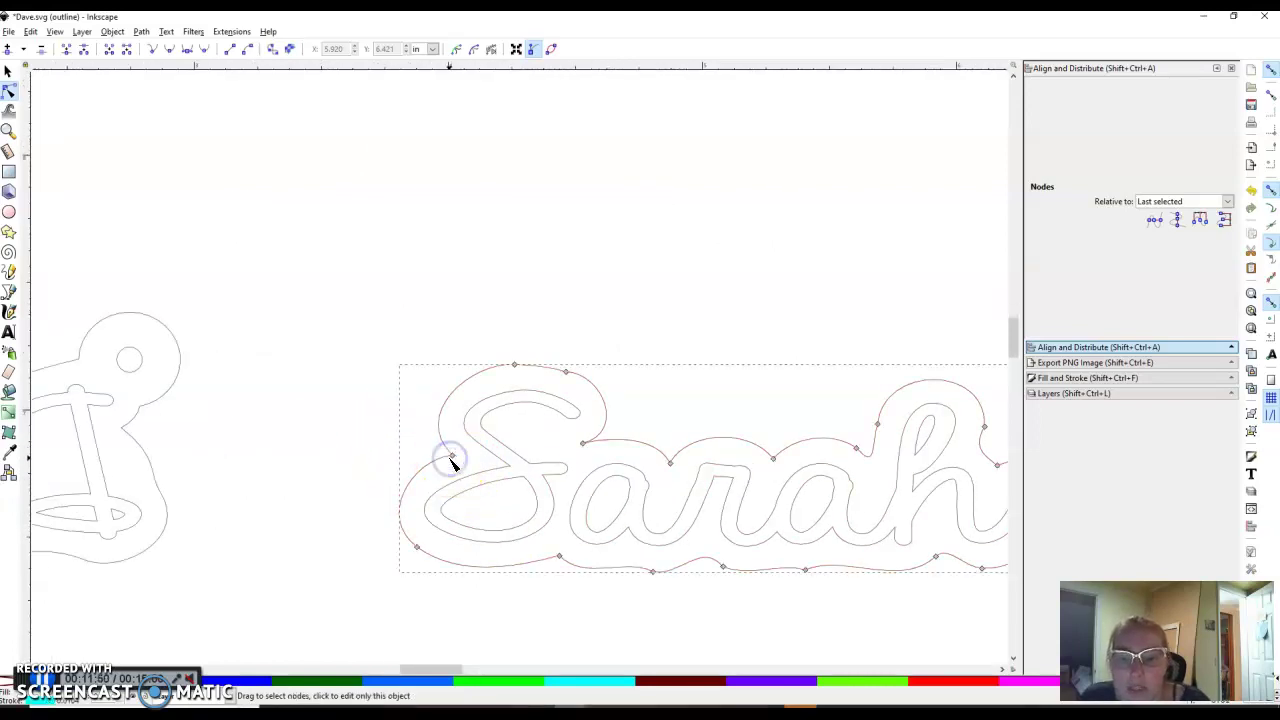
{"action": "left_click_drag", "start_coordinate": [451, 463], "coordinate": [441, 451]}
{"action": "left_click_drag", "start_coordinate": [401, 409], "coordinate": [415, 405]}
{"action": "left_click_drag", "start_coordinate": [399, 459], "coordinate": [407, 473]}
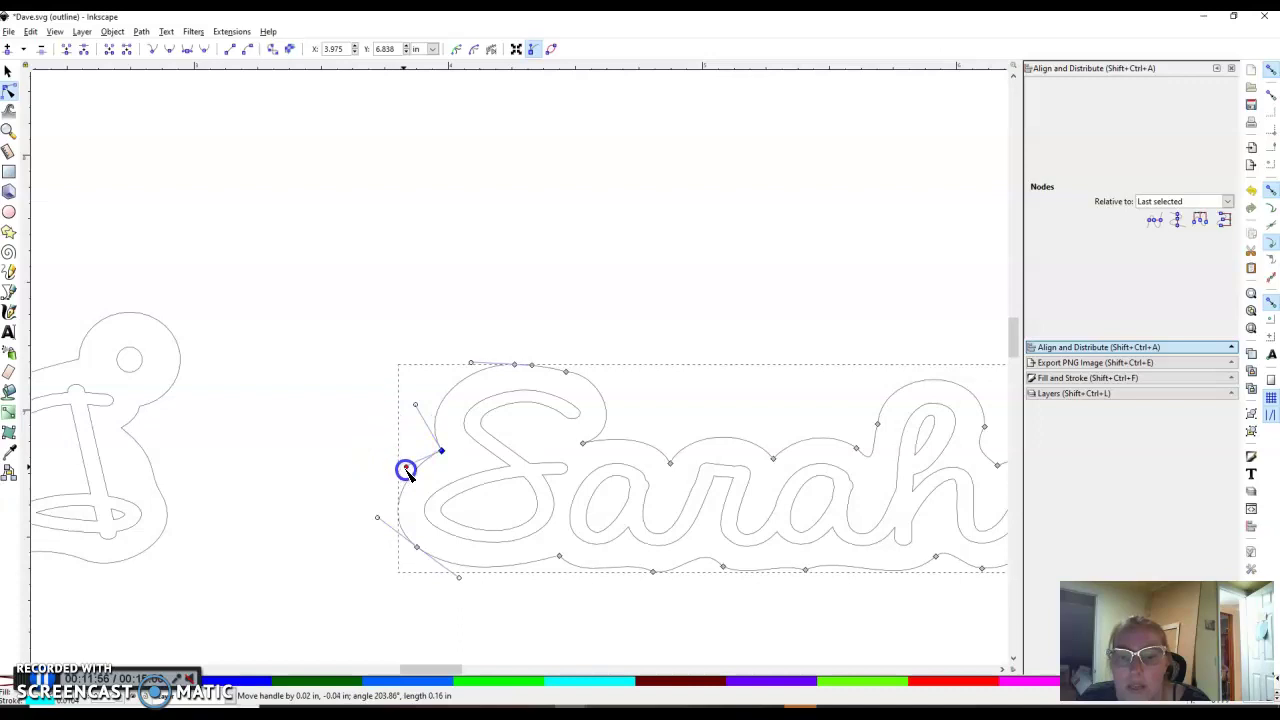
{"action": "left_click", "coordinate": [384, 432]}
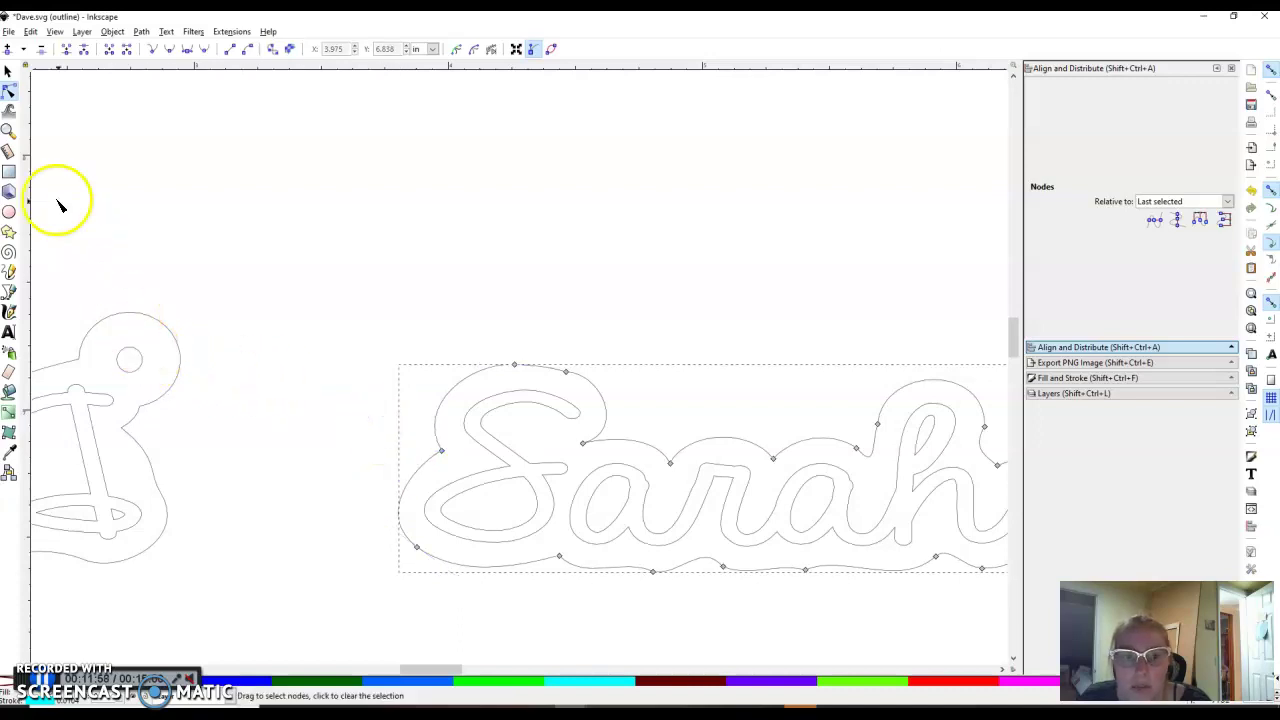
{"action": "left_click", "coordinate": [8, 72]}
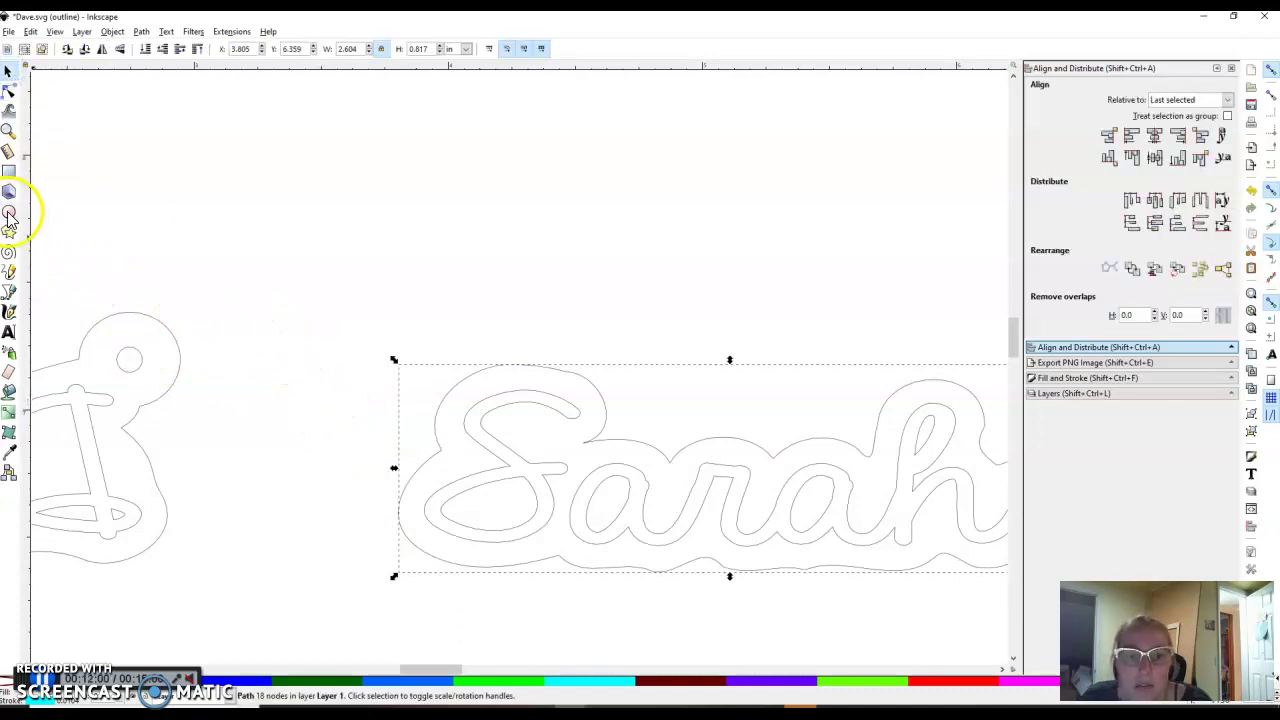
Draw a circle for the loop hole and set its width to 0.1 in.
{"action": "left_click", "coordinate": [8, 211]}
{"action": "left_click_drag", "start_coordinate": [265, 323], "coordinate": [326, 381]}
{"action": "left_click", "coordinate": [8, 72]}
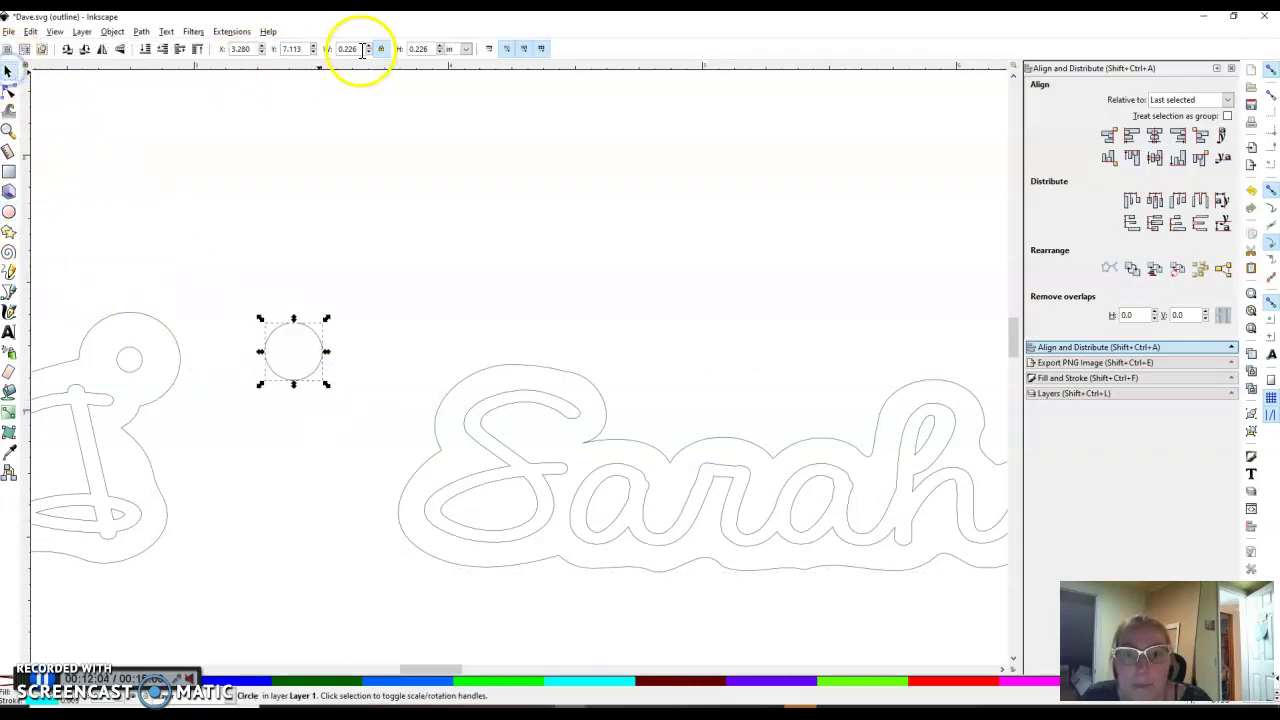
{"action": "double_click", "coordinate": [362, 49]}
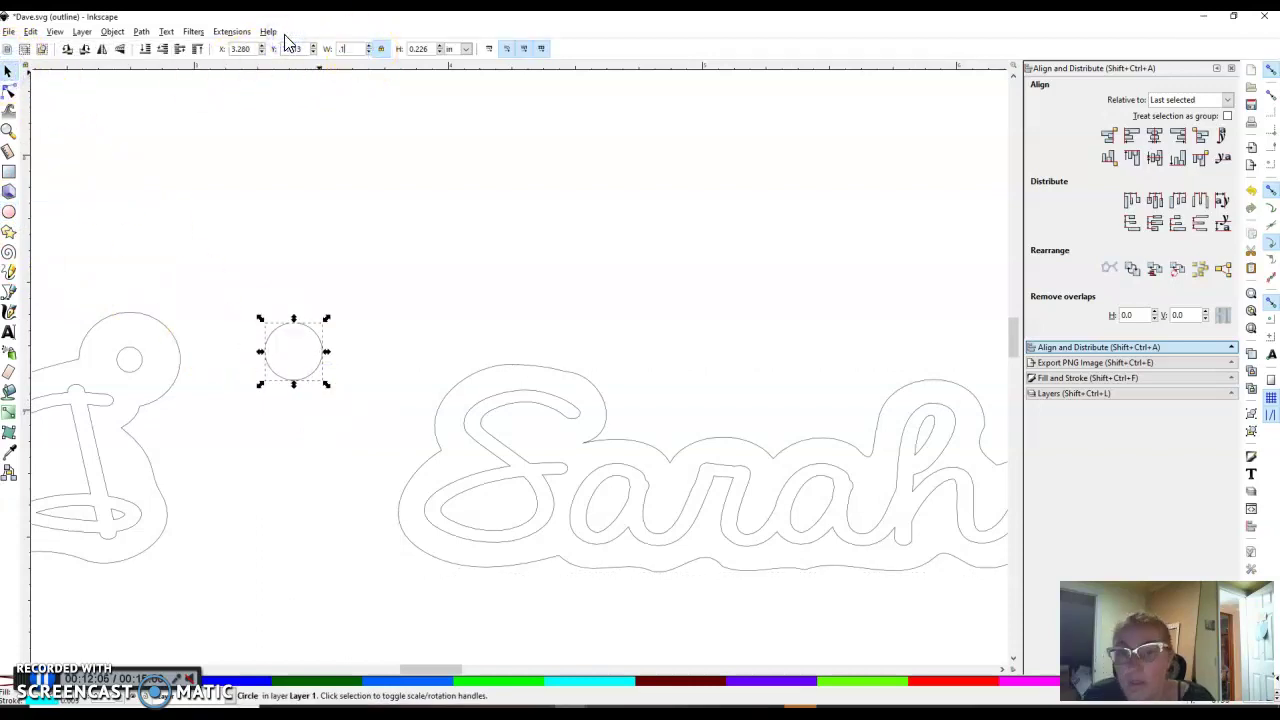
{"action": "type", "text": ".1"}
{"action": "key", "text": "Return"}
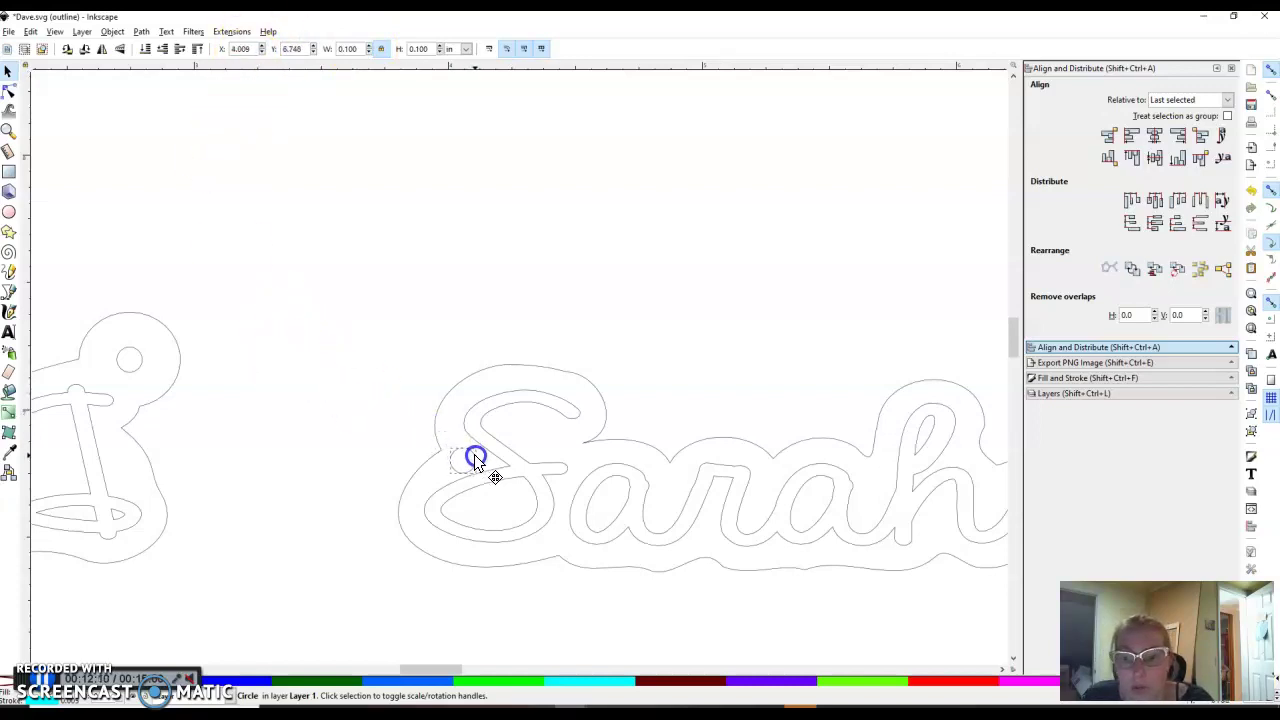
Move the 0.1 in circle inside the outline's left end, beside the S.
{"action": "left_click_drag", "start_coordinate": [474, 454], "coordinate": [494, 470]}
{"action": "left_click", "coordinate": [9, 154]}
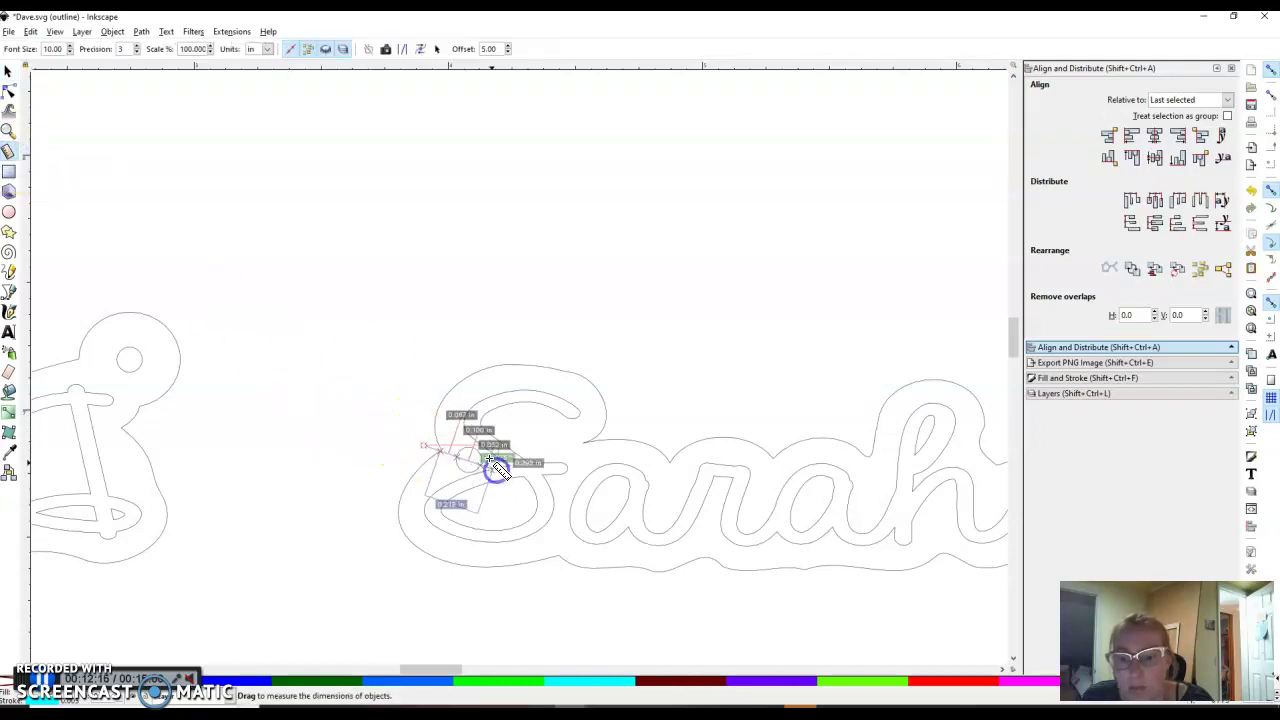
{"action": "left_click", "coordinate": [8, 71]}
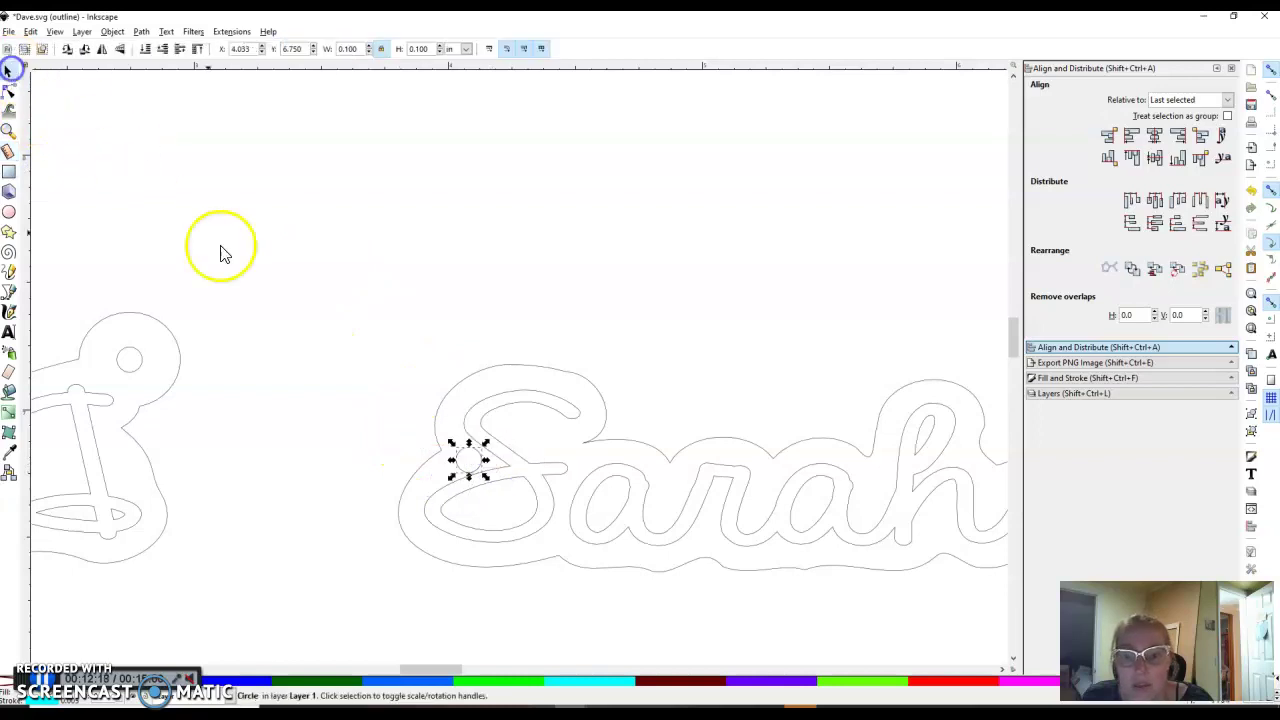
{"action": "left_click", "coordinate": [333, 341]}
{"action": "scroll", "coordinate": [354, 377], "scroll_direction": "down", "scroll_amount": 2}
{"action": "scroll", "coordinate": [394, 414], "scroll_direction": "down", "scroll_amount": 2}
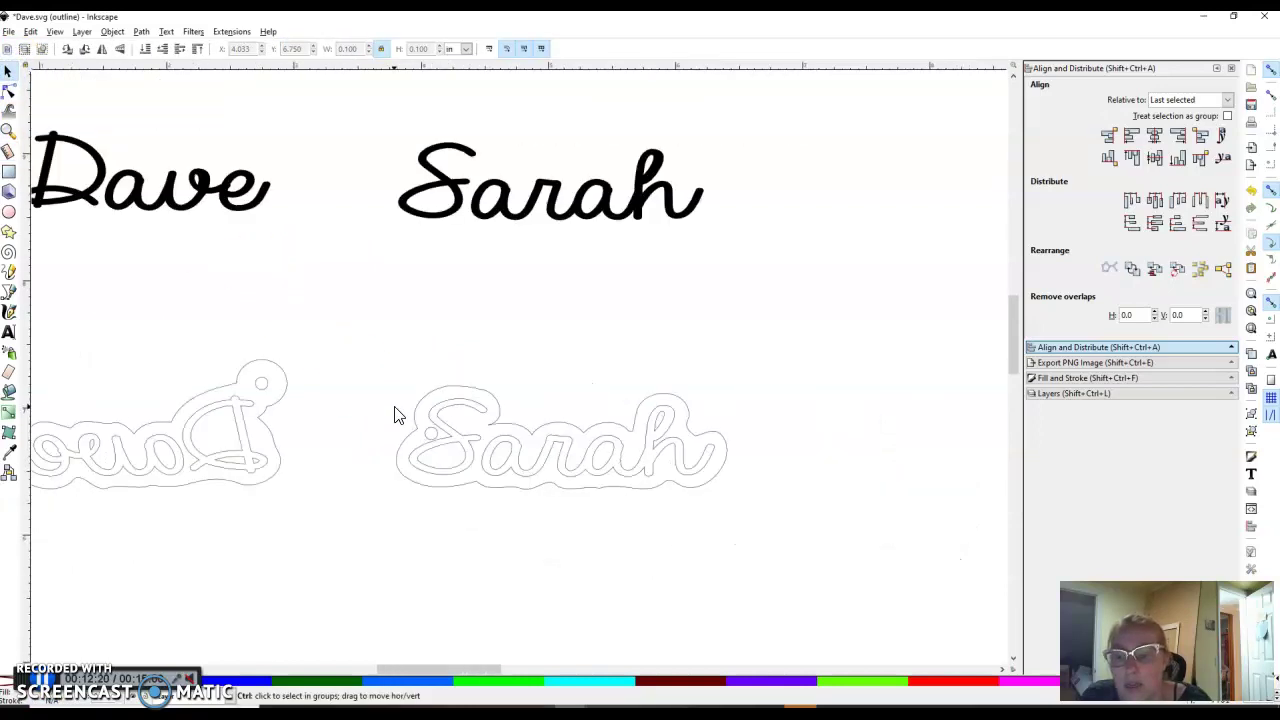
Switch the display mode back to Normal so names and cyan outlines show filled, then deselect.
{"action": "left_click", "coordinate": [82, 32]}
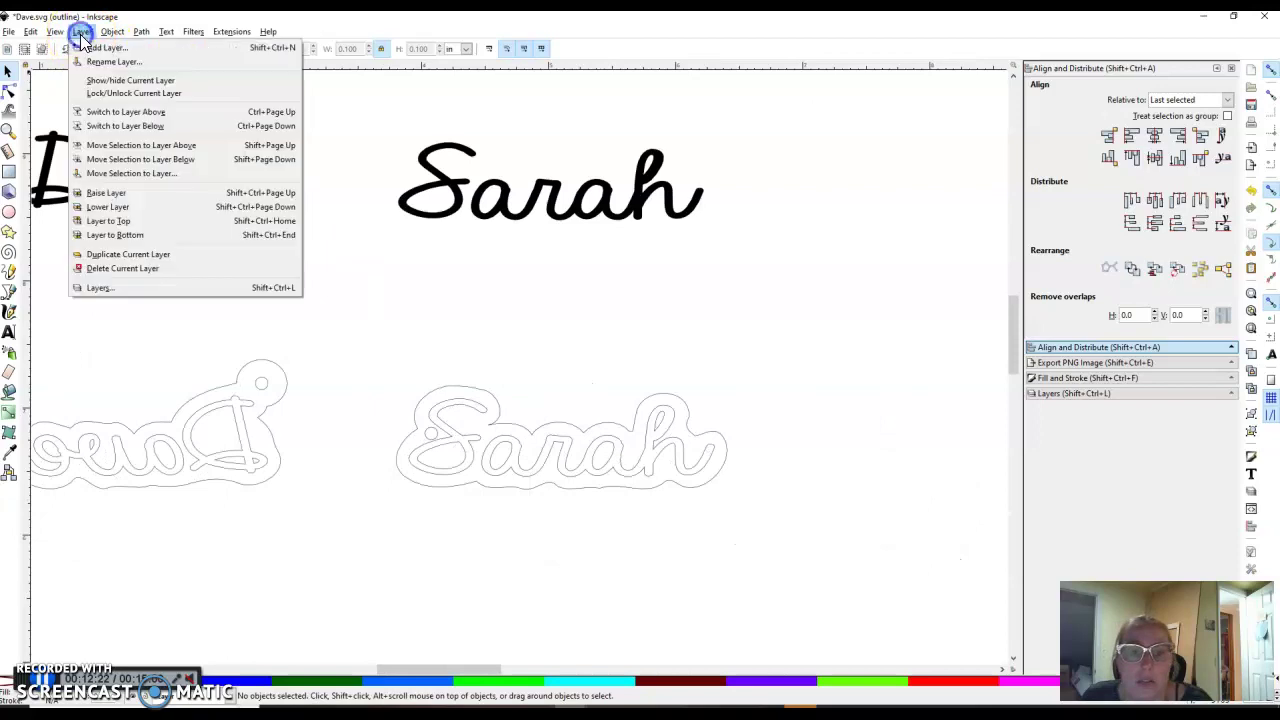
{"action": "left_click", "coordinate": [82, 32]}
{"action": "left_click", "coordinate": [54, 32]}
{"action": "mouse_move", "coordinate": [123, 62]}
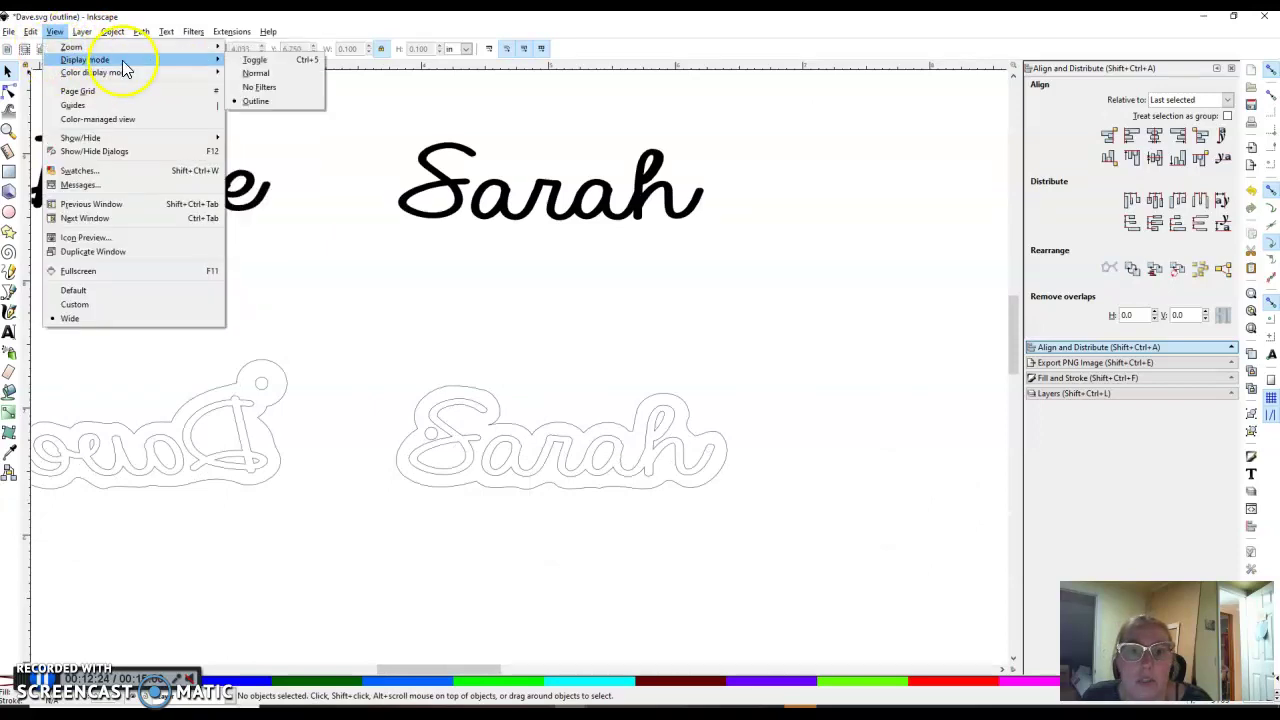
{"action": "left_click", "coordinate": [260, 73]}
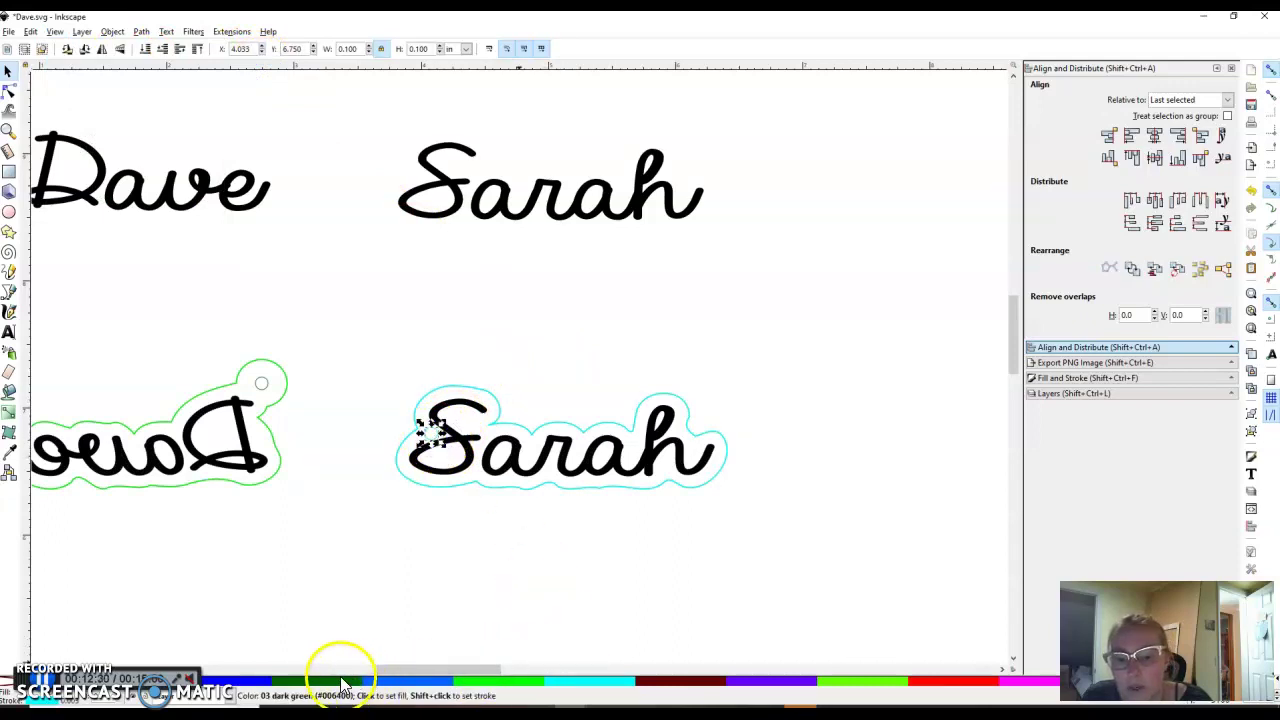
{"action": "left_click", "coordinate": [393, 516]}
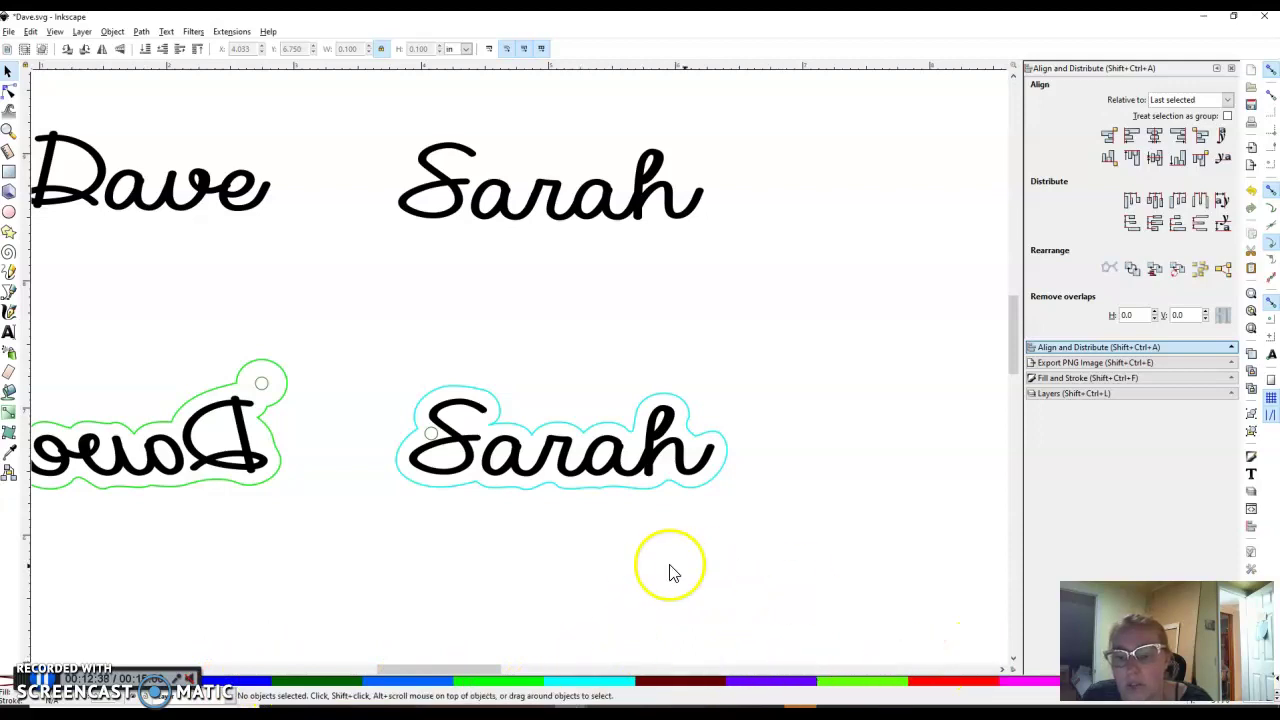
{"action": "left_click", "coordinate": [528, 534]}
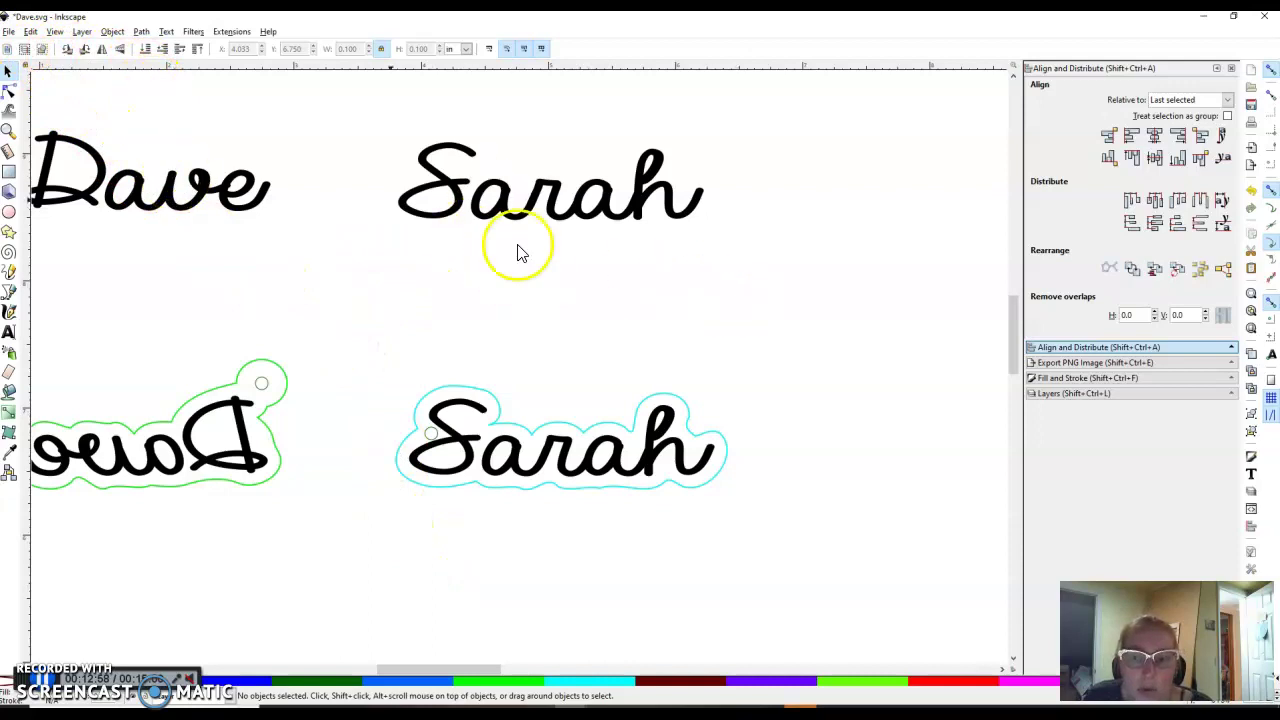
Save the Dave and Sarah keychain designs to Dave.svg.
{"action": "left_click", "coordinate": [8, 32]}
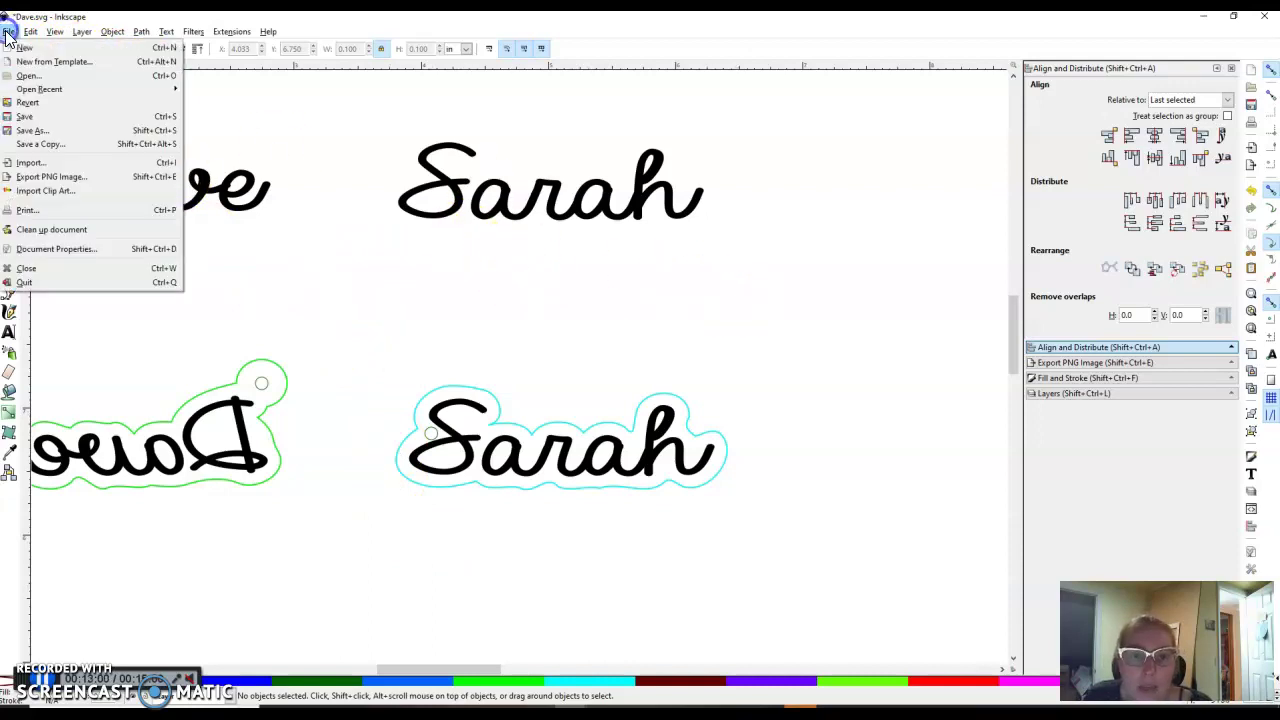
{"action": "left_click", "coordinate": [36, 115]}
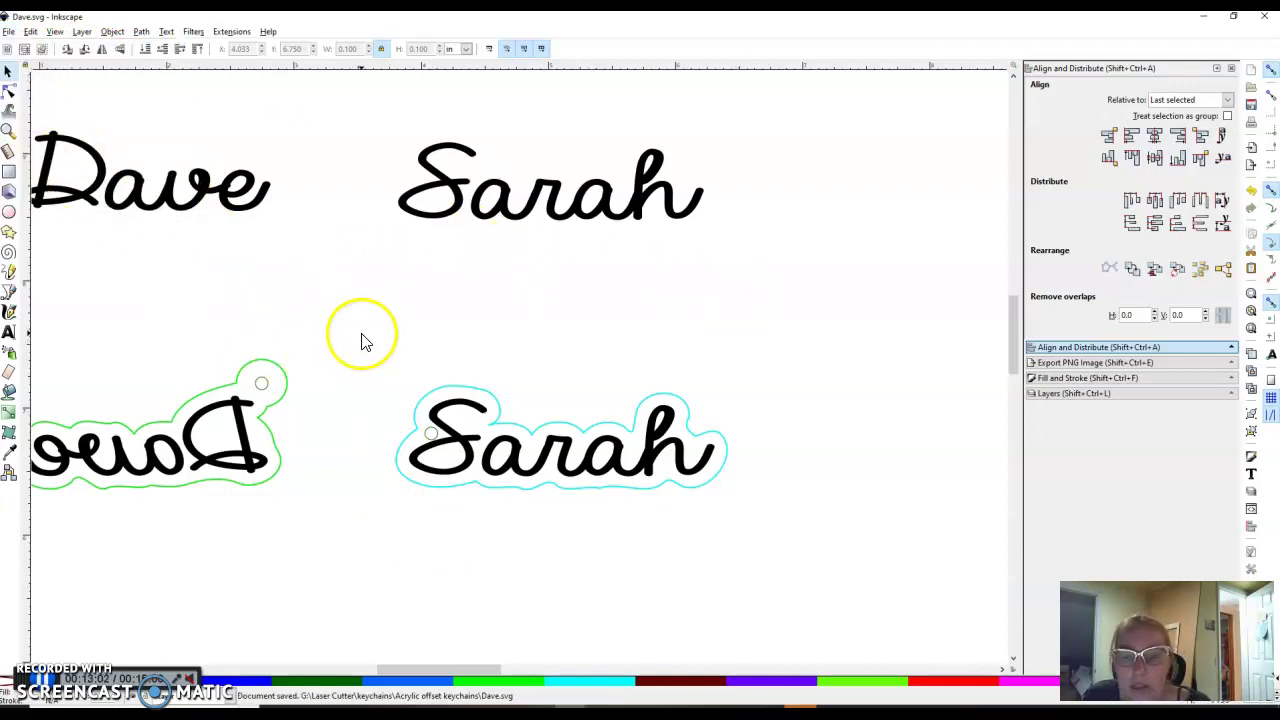